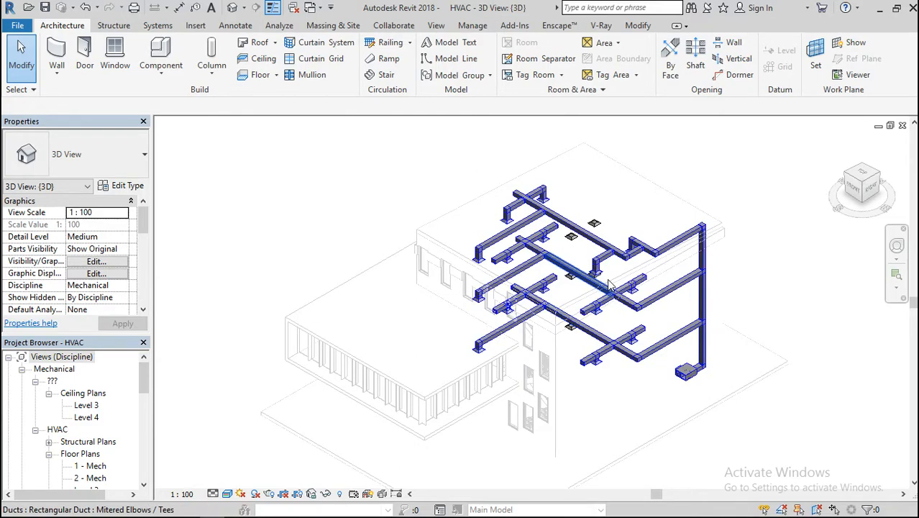
Set the visual style of the 3D HVAC view to Wireframe
{"action": "scroll", "coordinate": [592, 324], "scroll_direction": "down", "scroll_amount": 2}
{"action": "scroll", "coordinate": [591, 323], "scroll_direction": "down", "scroll_amount": 4}
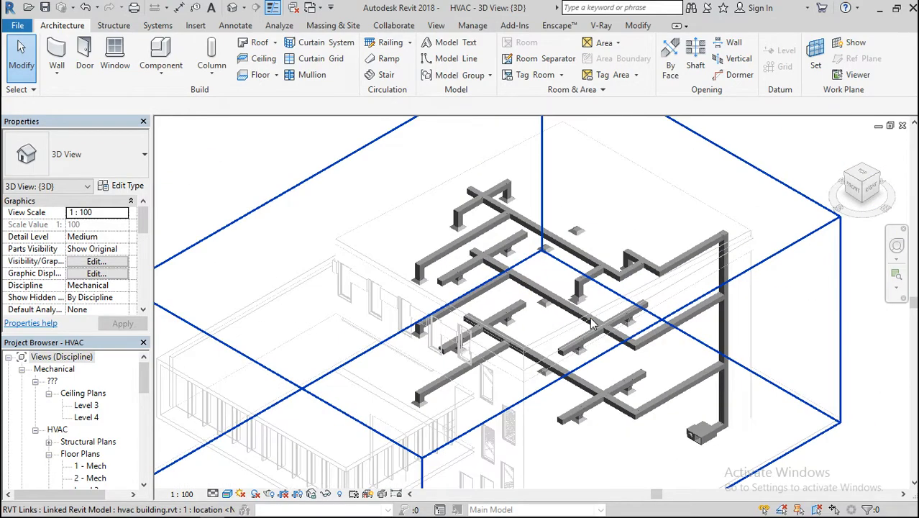
{"action": "left_click", "coordinate": [228, 494]}
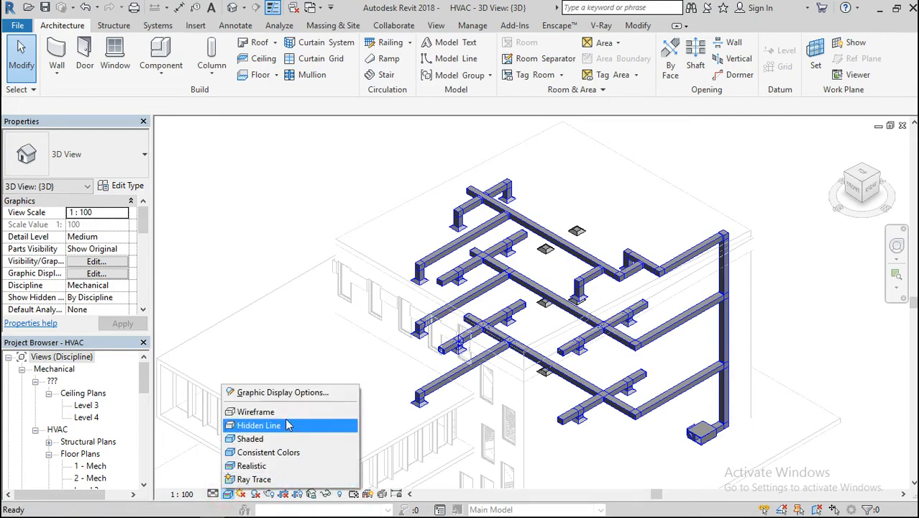
{"action": "left_click", "coordinate": [259, 411]}
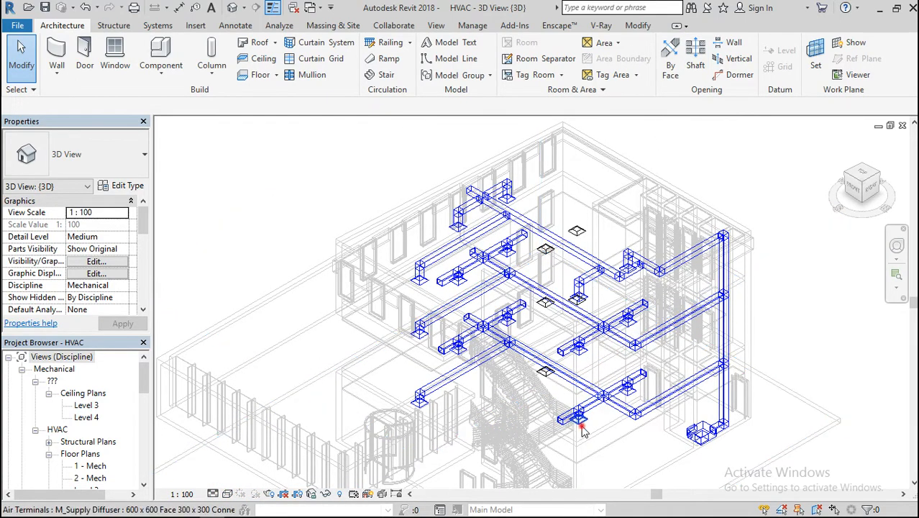
Start the System Inspector from the lowest-level supply diffuser near the riser and inspect the flow and pressure of the main duct section
{"action": "left_click", "coordinate": [578, 407]}
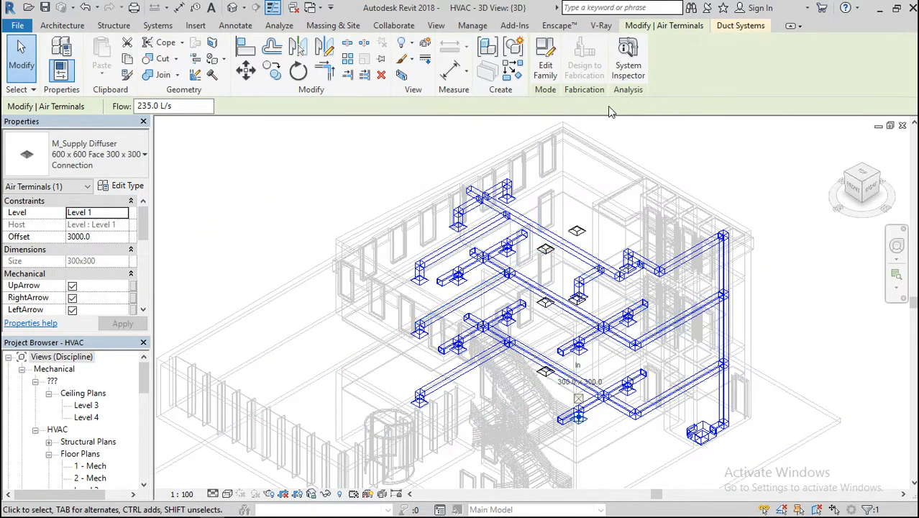
{"action": "left_click", "coordinate": [634, 78]}
{"action": "left_click", "coordinate": [163, 142]}
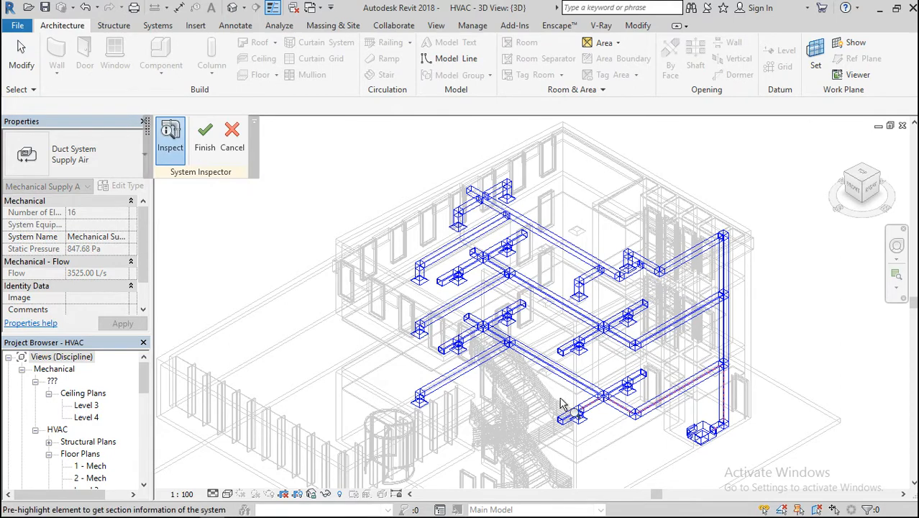
{"action": "mouse_move", "coordinate": [677, 395]}
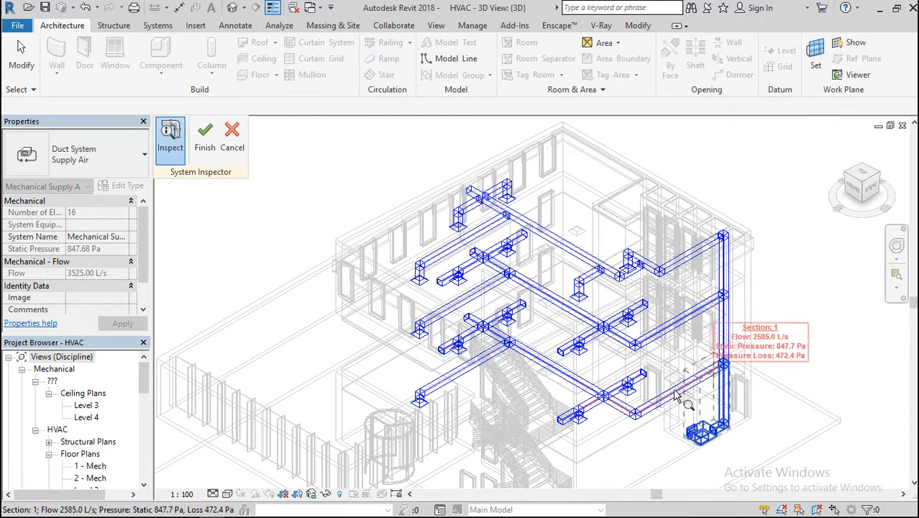
{"action": "left_click", "coordinate": [646, 347]}
{"action": "scroll", "coordinate": [646, 347], "scroll_direction": "up", "scroll_amount": 1}
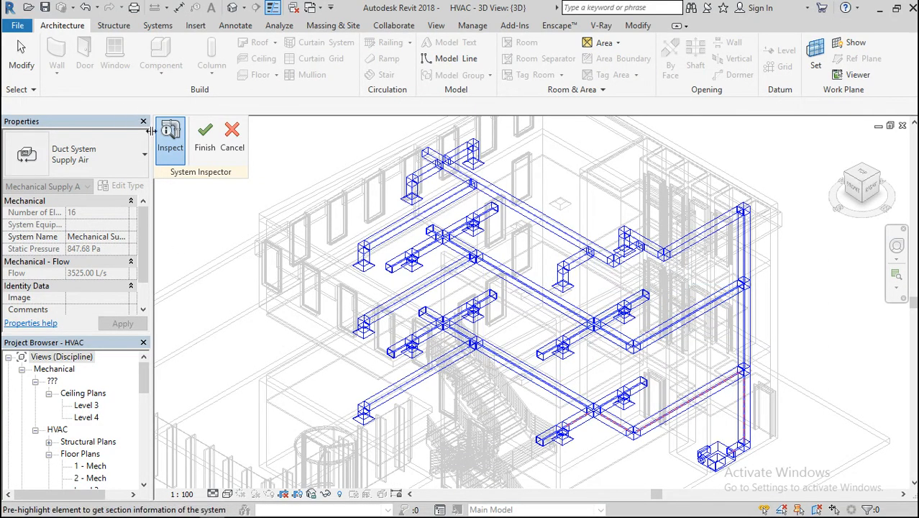
Inspect the airflow direction, flow and pressure loss in the upper-level supply ducts and riser, and finish the System Inspector
{"action": "left_click", "coordinate": [179, 167]}
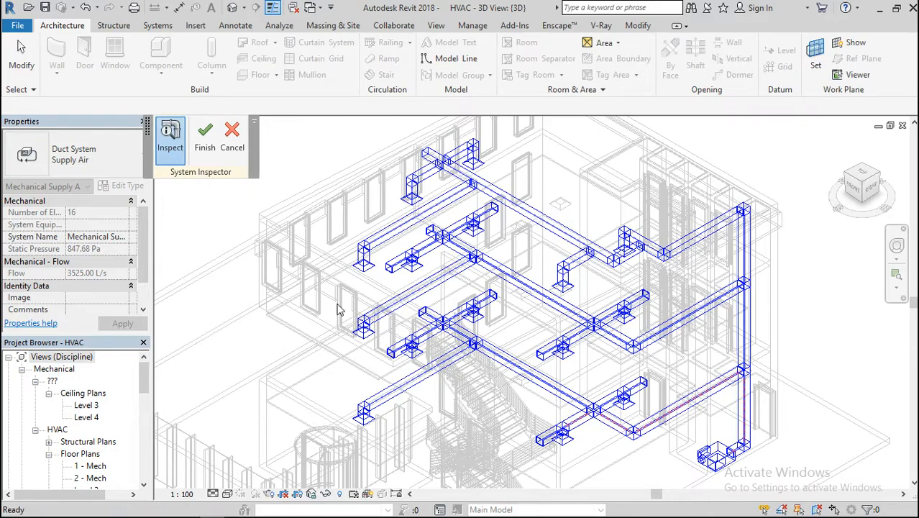
{"action": "scroll", "coordinate": [651, 248], "scroll_direction": "up", "scroll_amount": 5}
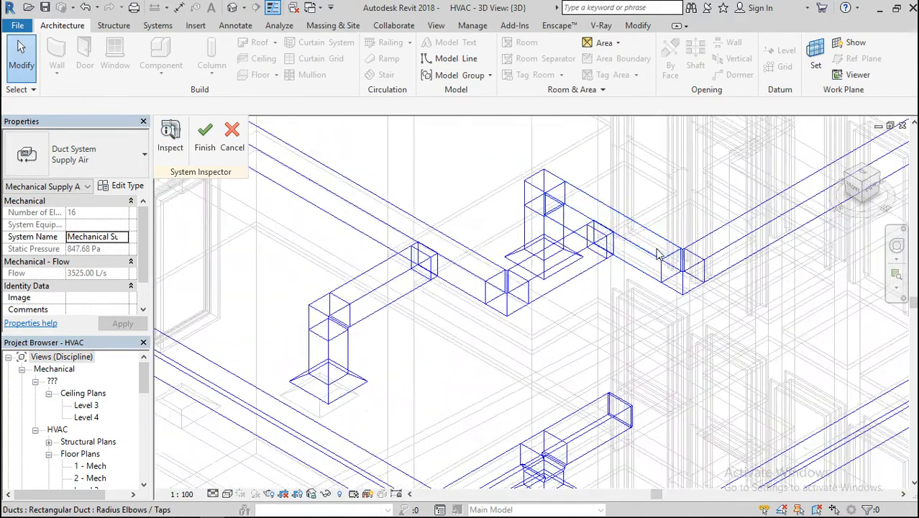
{"action": "left_click", "coordinate": [175, 146]}
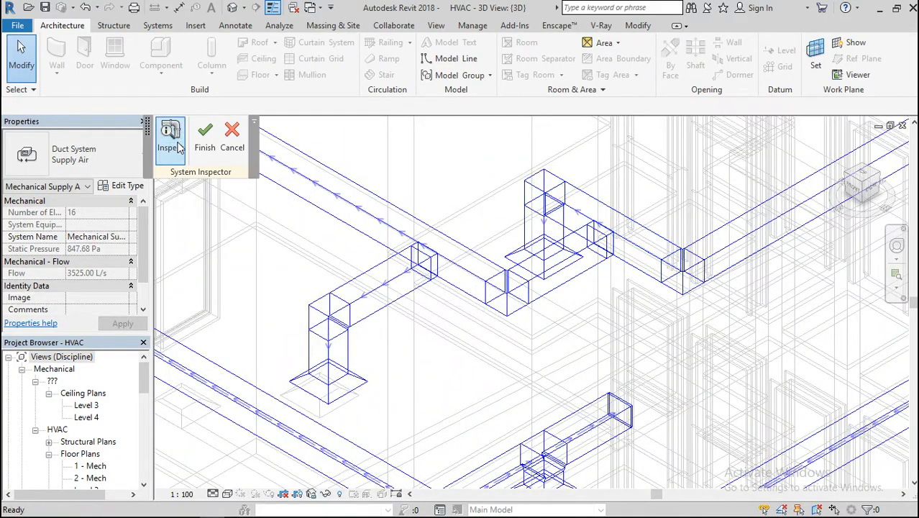
{"action": "scroll", "coordinate": [404, 175], "scroll_direction": "down", "scroll_amount": 1}
{"action": "scroll", "coordinate": [404, 177], "scroll_direction": "down", "scroll_amount": 2}
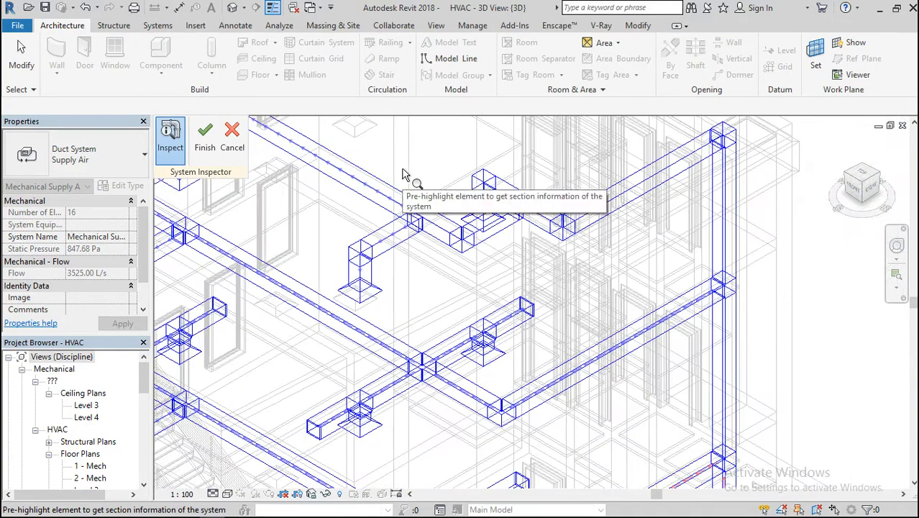
{"action": "scroll", "coordinate": [642, 209], "scroll_direction": "down", "scroll_amount": 1}
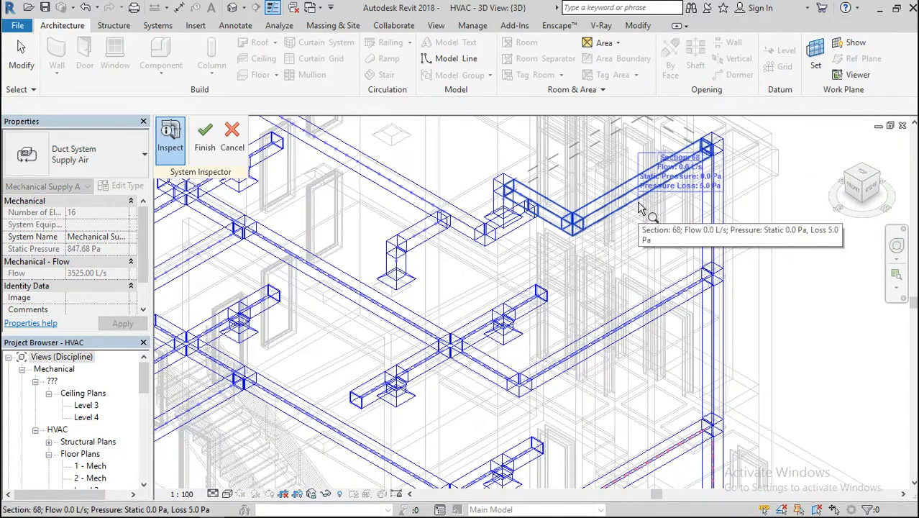
{"action": "scroll", "coordinate": [642, 209], "scroll_direction": "down", "scroll_amount": 1}
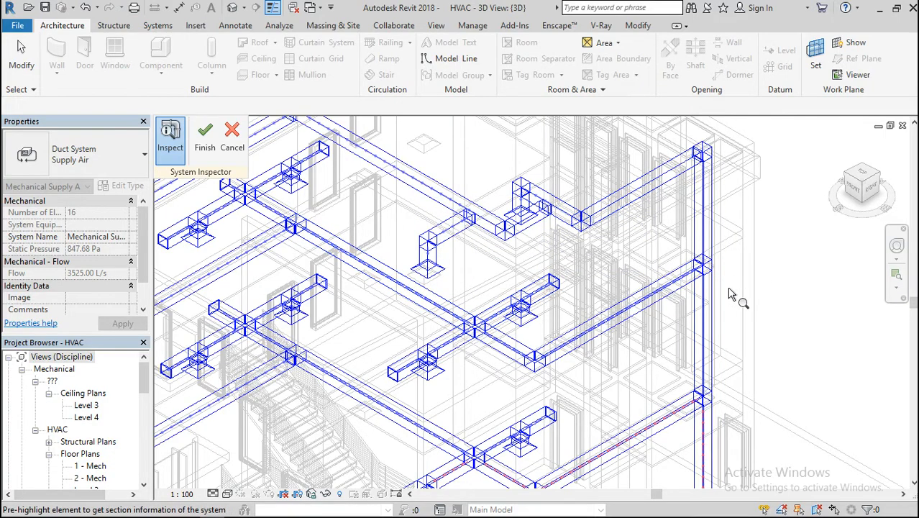
{"action": "scroll", "coordinate": [730, 295], "scroll_direction": "up", "scroll_amount": 3}
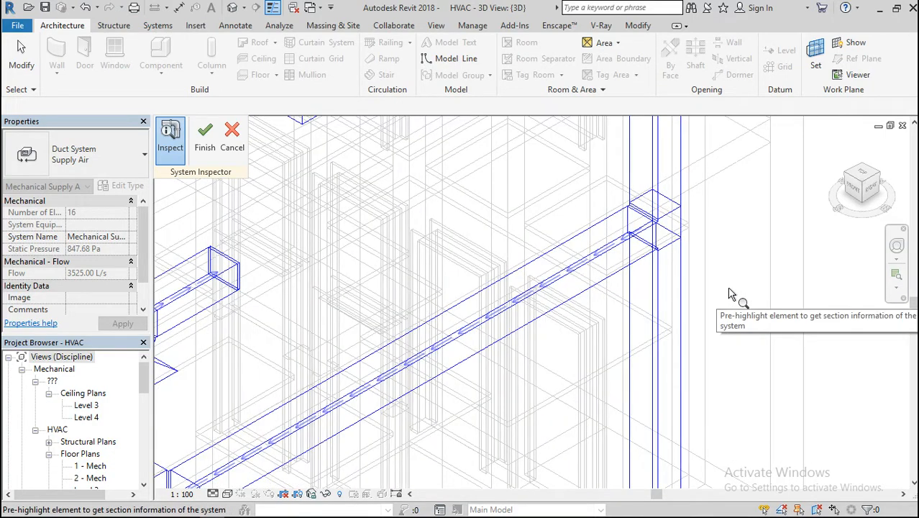
{"action": "scroll", "coordinate": [730, 295], "scroll_direction": "down", "scroll_amount": 4}
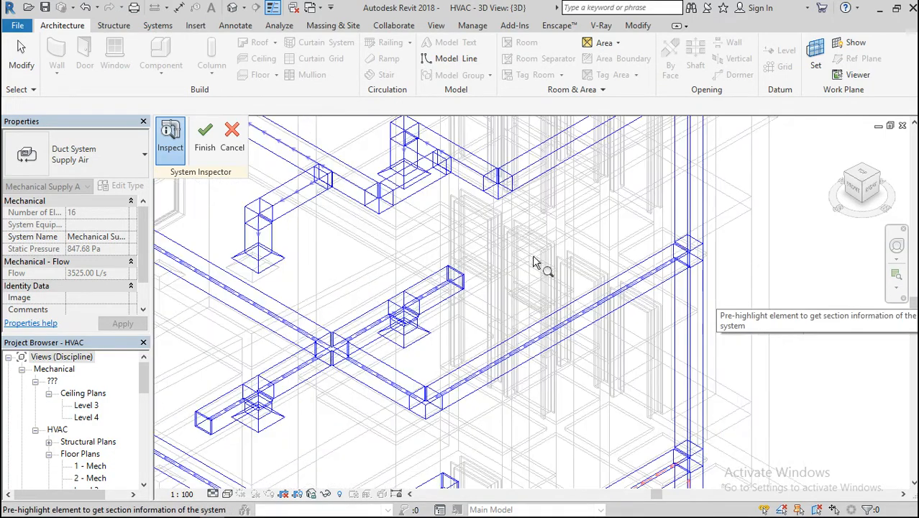
{"action": "left_click", "coordinate": [204, 149]}
Delete the capped end duct, the rectangular tee and the branch duct linking the lowest-level supply diffuser to the main duct
{"action": "scroll", "coordinate": [479, 257], "scroll_direction": "up", "scroll_amount": 3}
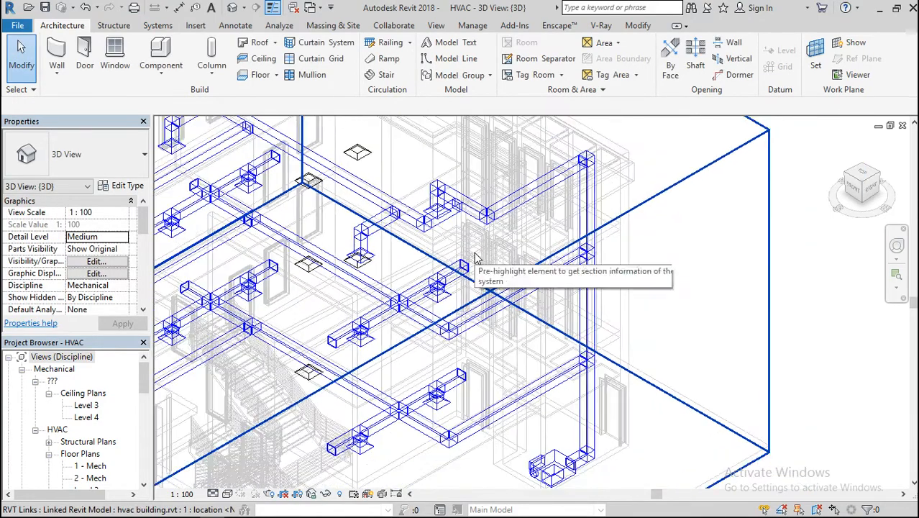
{"action": "scroll", "coordinate": [453, 460], "scroll_direction": "down", "scroll_amount": 1}
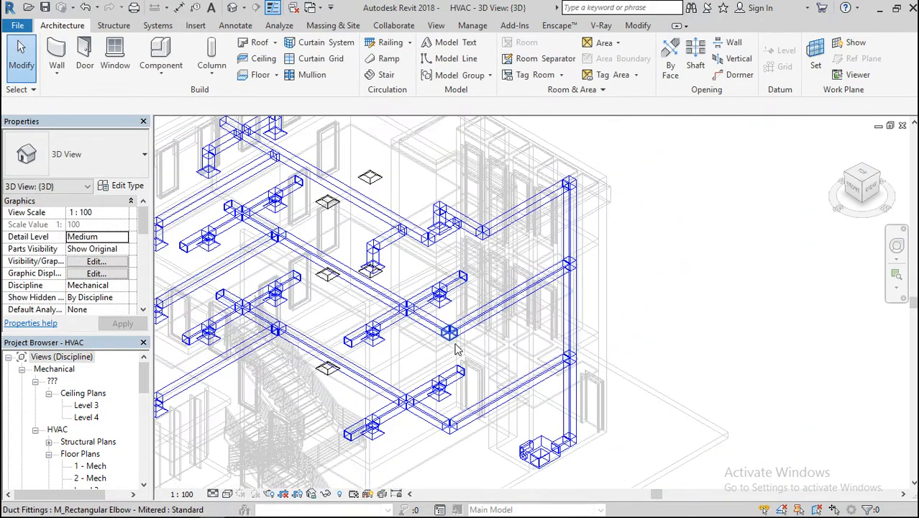
{"action": "scroll", "coordinate": [427, 440], "scroll_direction": "up", "scroll_amount": 7}
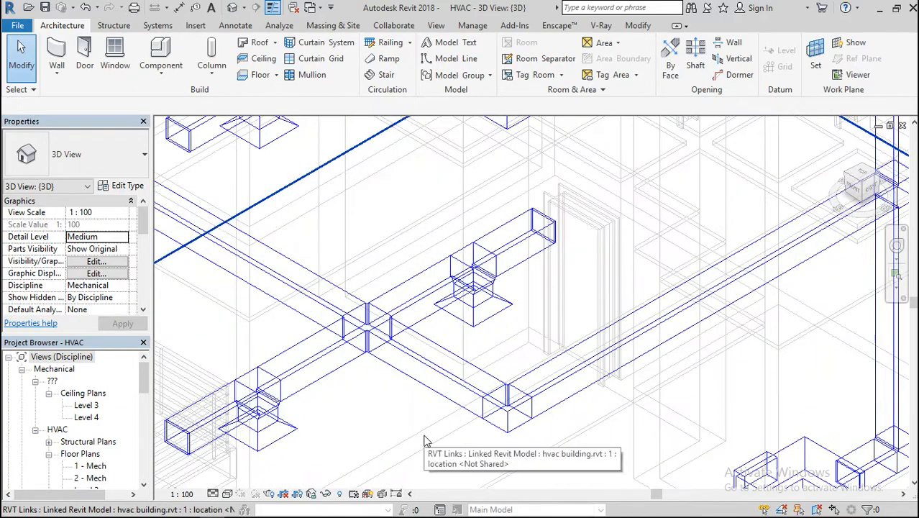
{"action": "scroll", "coordinate": [441, 283], "scroll_direction": "down", "scroll_amount": 3}
{"action": "scroll", "coordinate": [441, 283], "scroll_direction": "down", "scroll_amount": 2}
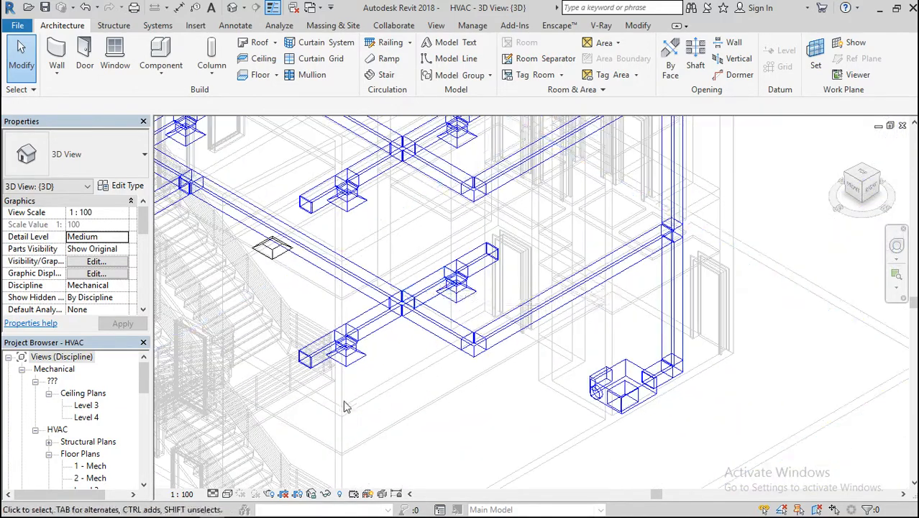
{"action": "scroll", "coordinate": [266, 348], "scroll_direction": "up", "scroll_amount": 4}
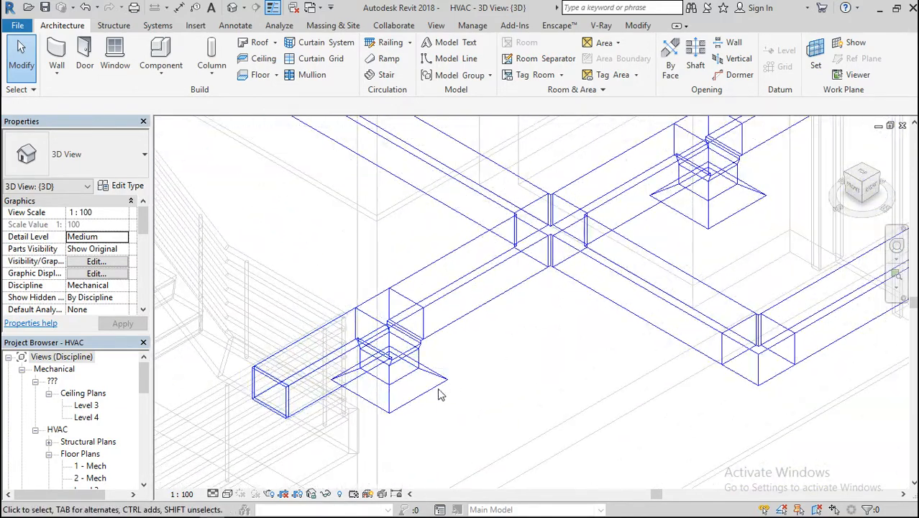
{"action": "left_click", "coordinate": [310, 379]}
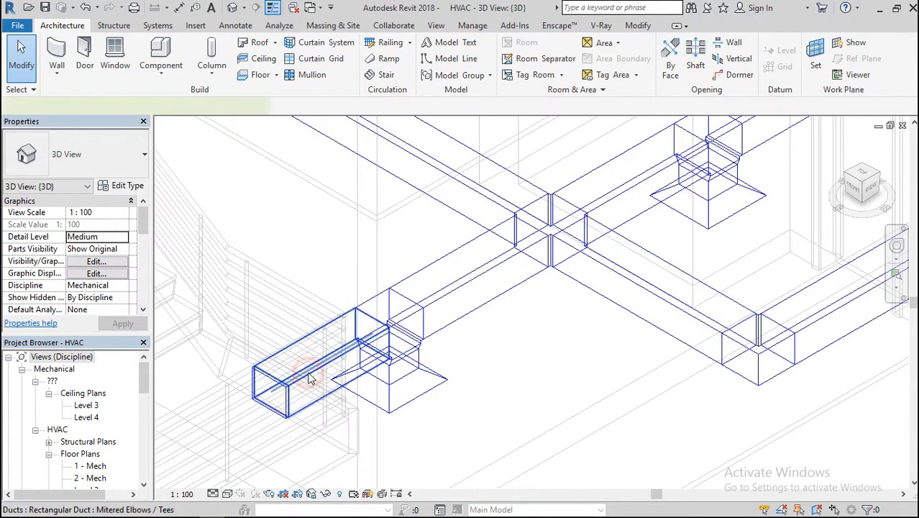
{"action": "key", "text": "Delete"}
{"action": "left_click", "coordinate": [407, 320]}
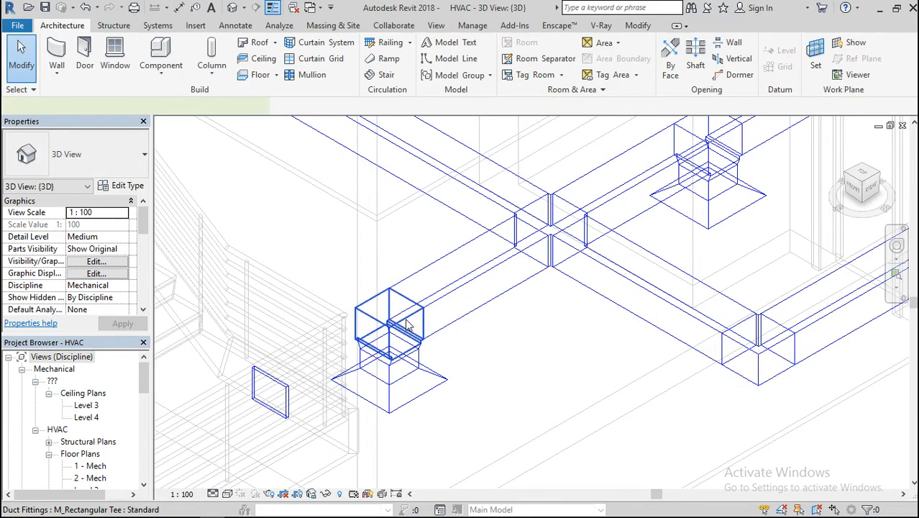
{"action": "key", "text": "Delete"}
{"action": "left_click", "coordinate": [449, 302]}
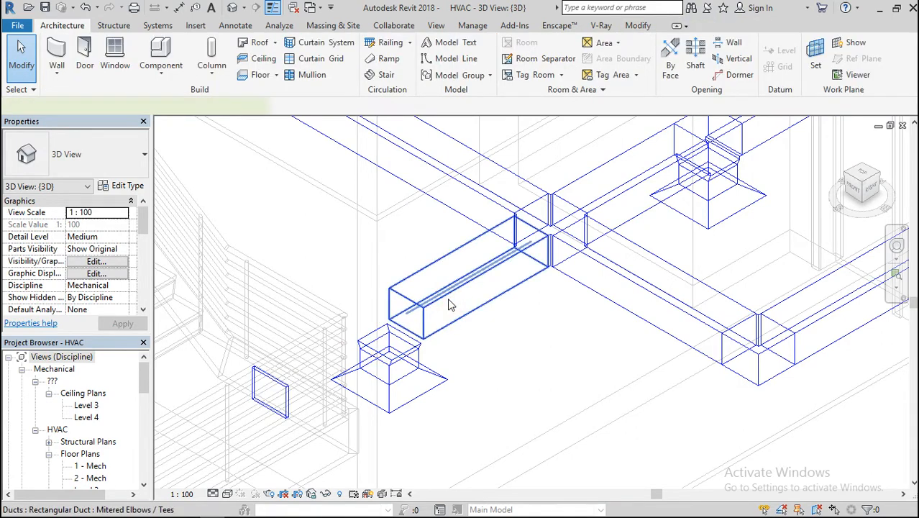
{"action": "key", "text": "Delete"}
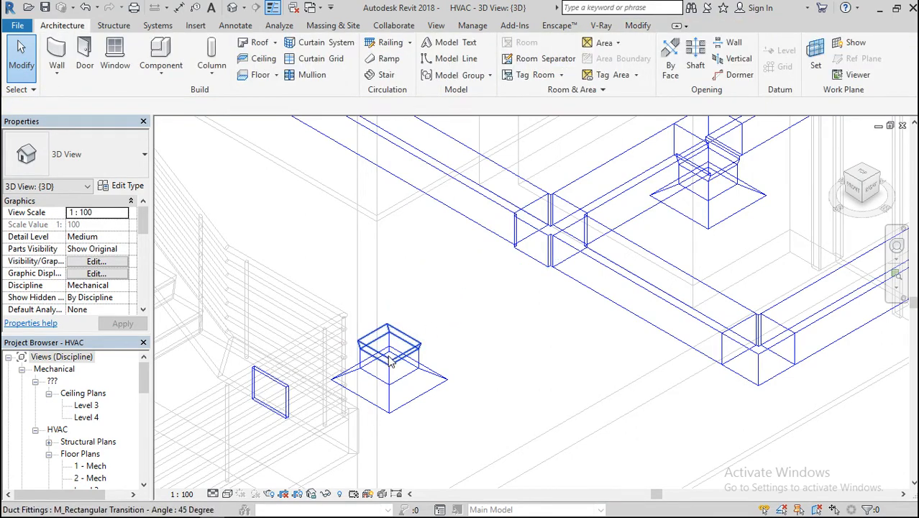
Delete the rectangular transition and short vertical duct above the disconnected diffuser, plus the leftover rectangular endcap, keeping the diffuser
{"action": "left_click", "coordinate": [389, 363]}
{"action": "key", "text": "Delete"}
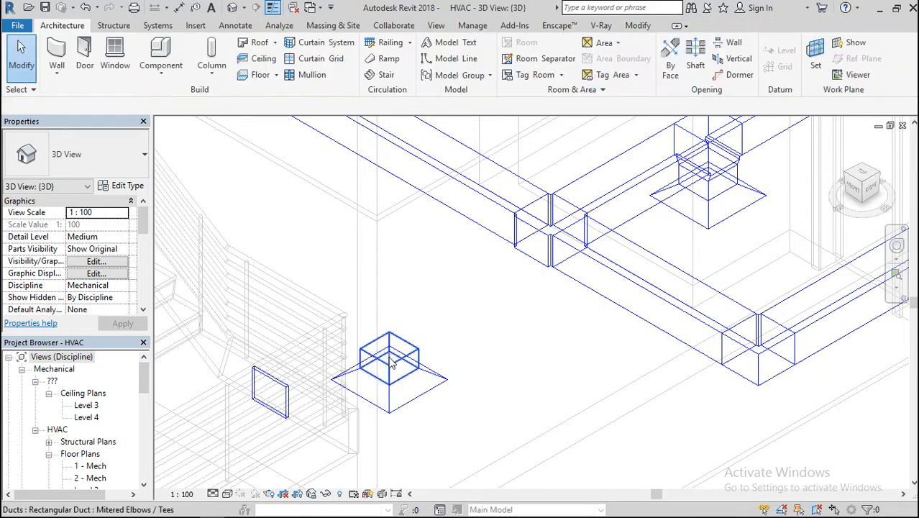
{"action": "left_click", "coordinate": [392, 363]}
{"action": "key", "text": "Delete"}
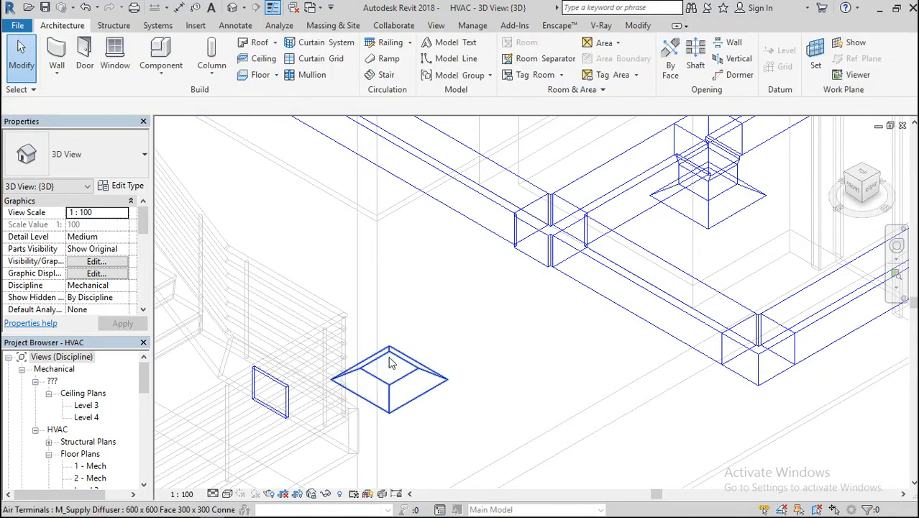
{"action": "left_click", "coordinate": [274, 380]}
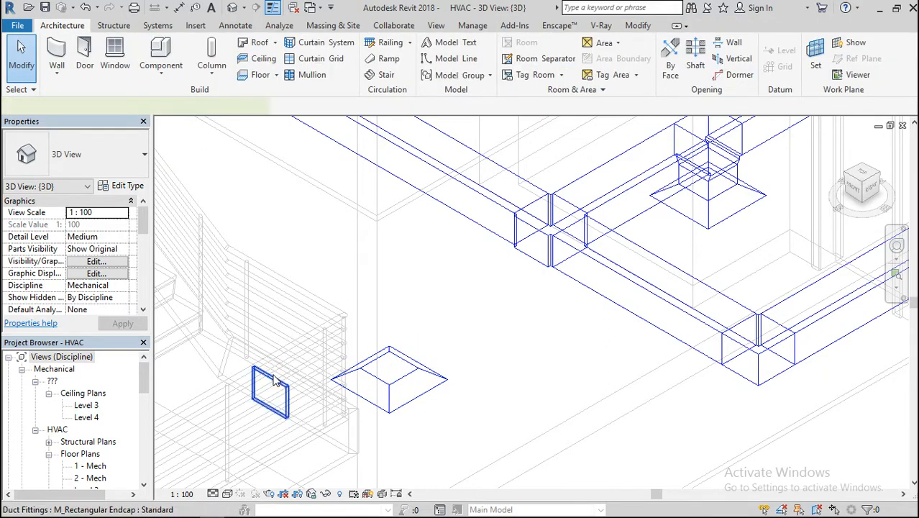
{"action": "left_click", "coordinate": [274, 381]}
{"action": "key", "text": "Delete"}
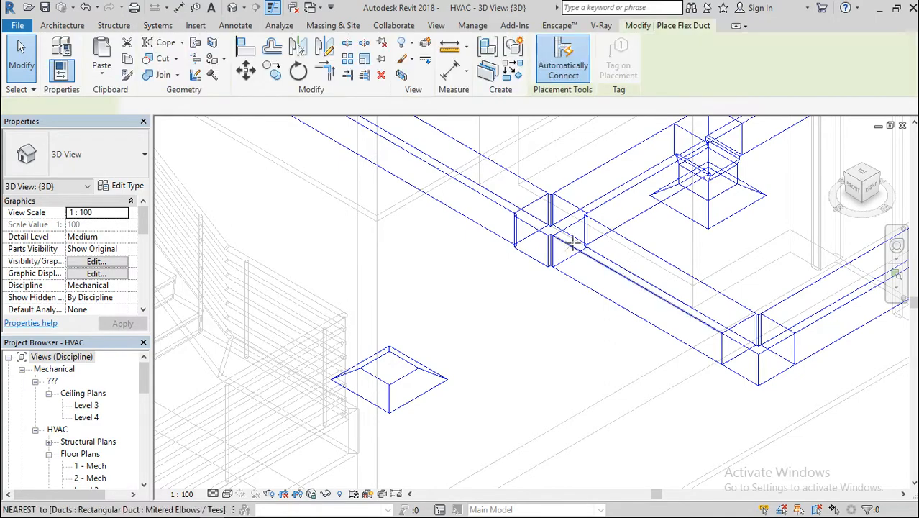
{"action": "left_click", "coordinate": [530, 240]}
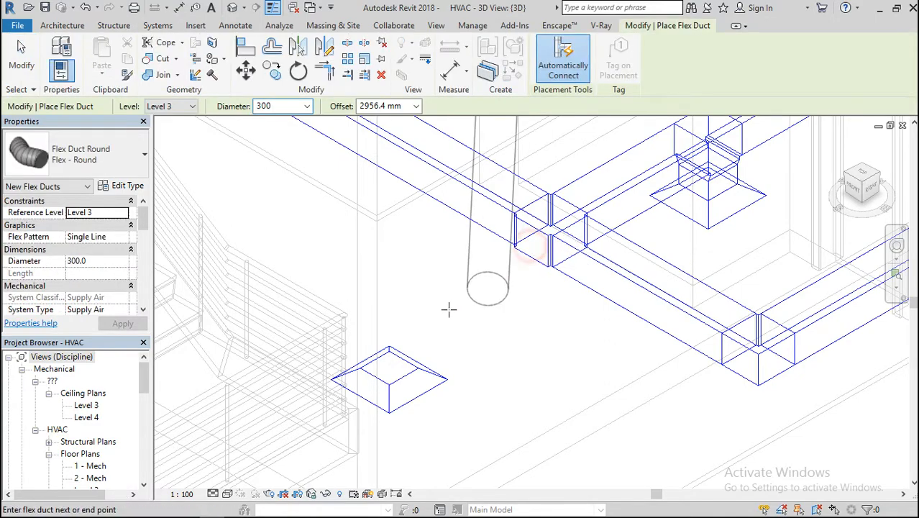
{"action": "scroll", "coordinate": [508, 384], "scroll_direction": "down", "scroll_amount": 1}
{"action": "scroll", "coordinate": [508, 384], "scroll_direction": "down", "scroll_amount": 4}
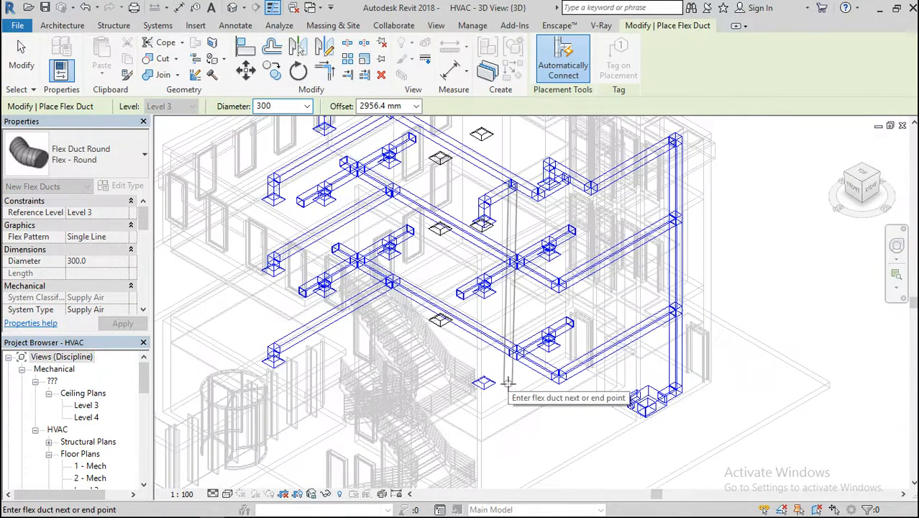
{"action": "scroll", "coordinate": [508, 384], "scroll_direction": "up", "scroll_amount": 5}
{"action": "key", "text": "Escape"}
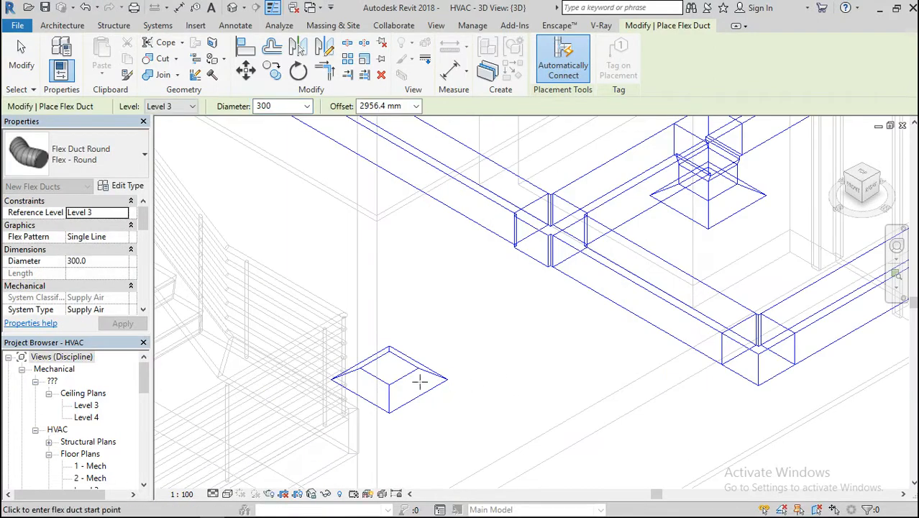
In the 1 - Mech floor plan, draw a 300 mm diameter round flex duct from the main duct fitting's open branch to the disconnected supply diffuser
{"action": "double_click", "coordinate": [104, 466]}
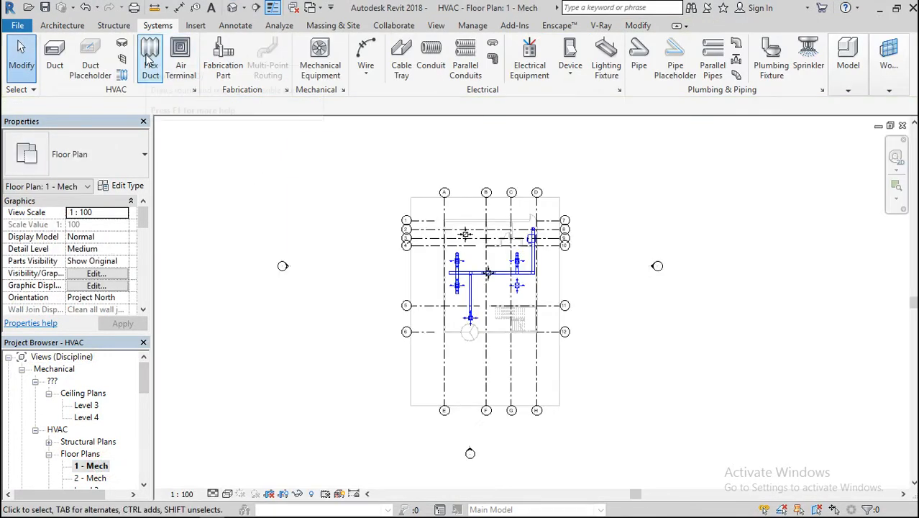
{"action": "scroll", "coordinate": [536, 281], "scroll_direction": "up", "scroll_amount": 8}
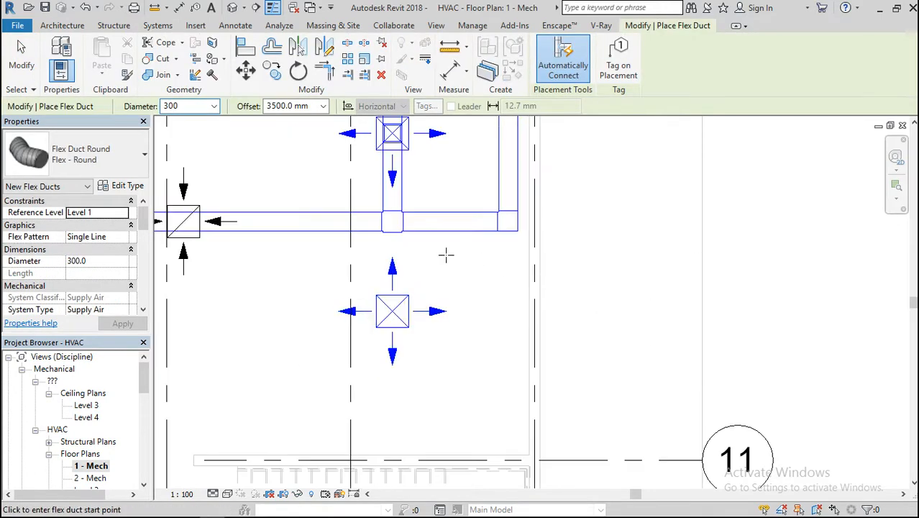
{"action": "left_click", "coordinate": [392, 232]}
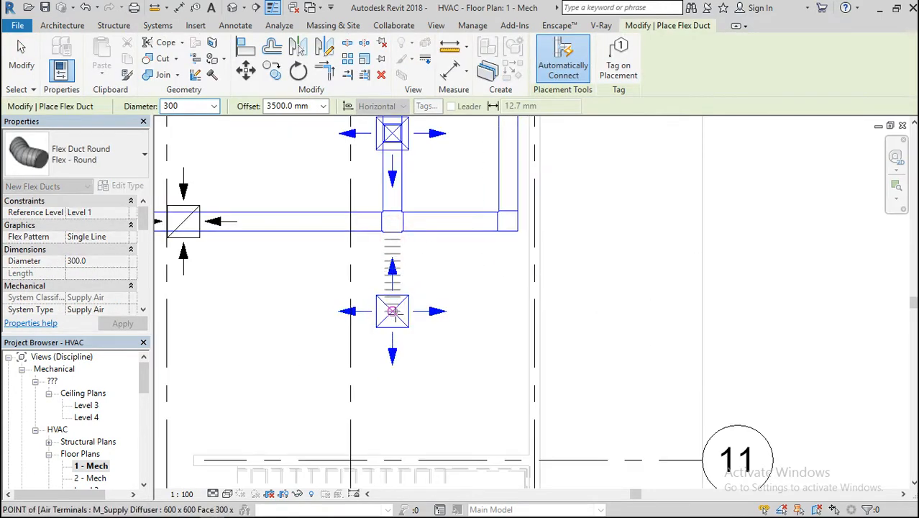
{"action": "left_click", "coordinate": [394, 314]}
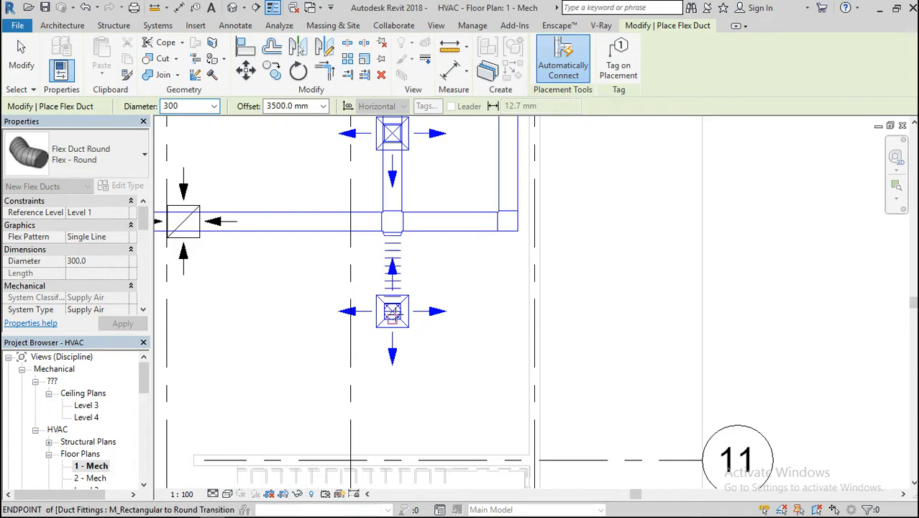
In the 3D view, inspect the airflow through the new flex duct with the System Inspector, starting from its supply diffuser
{"action": "left_click", "coordinate": [230, 7]}
{"action": "key", "text": "Escape"}
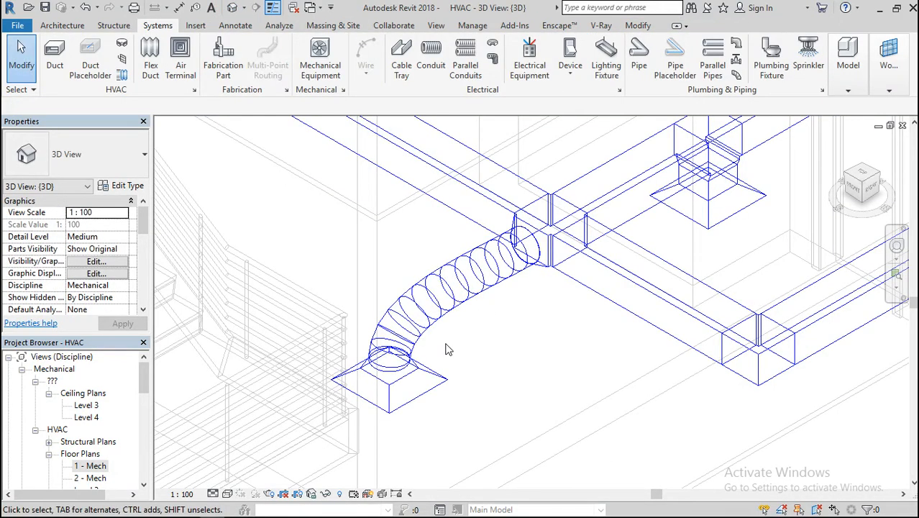
{"action": "left_click", "coordinate": [434, 395]}
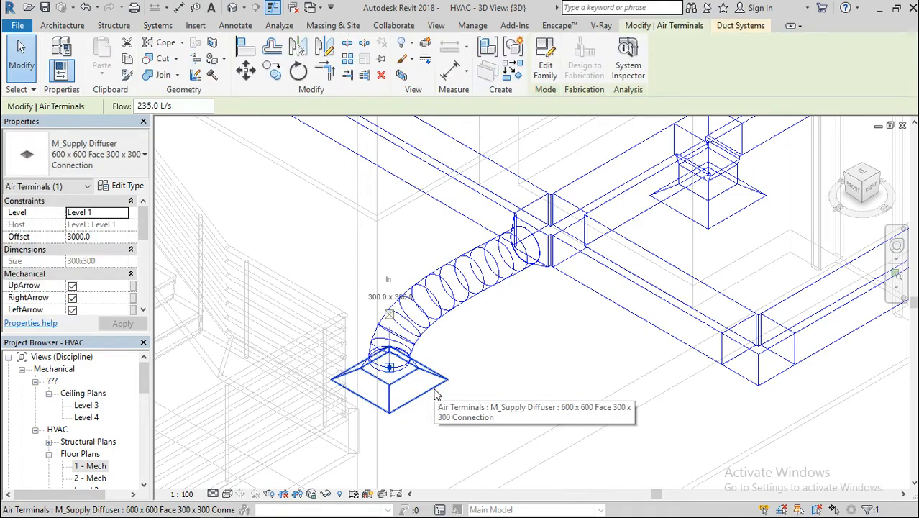
{"action": "left_click", "coordinate": [628, 59]}
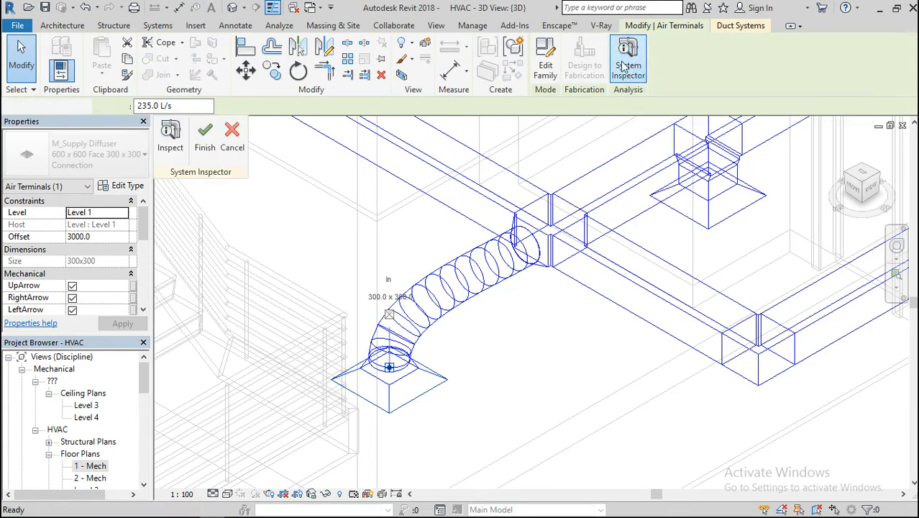
{"action": "scroll", "coordinate": [328, 311], "scroll_direction": "down", "scroll_amount": 5}
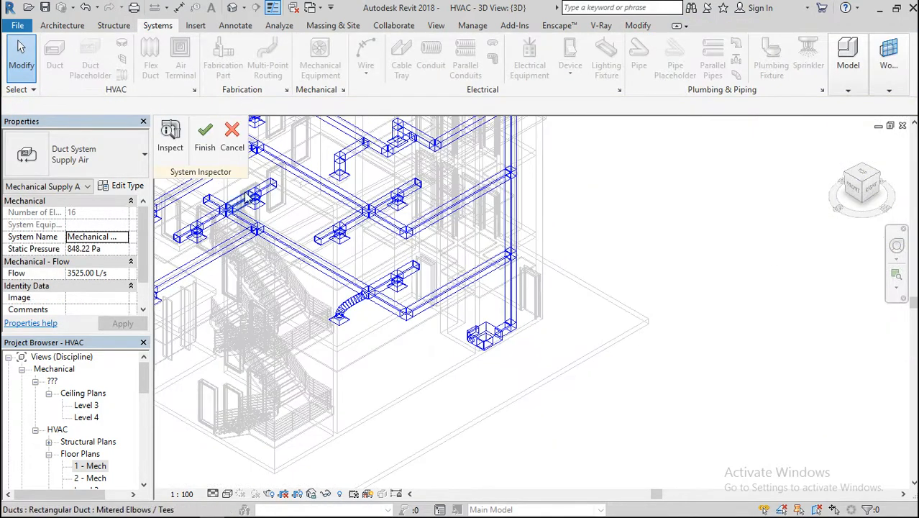
{"action": "left_click", "coordinate": [171, 138]}
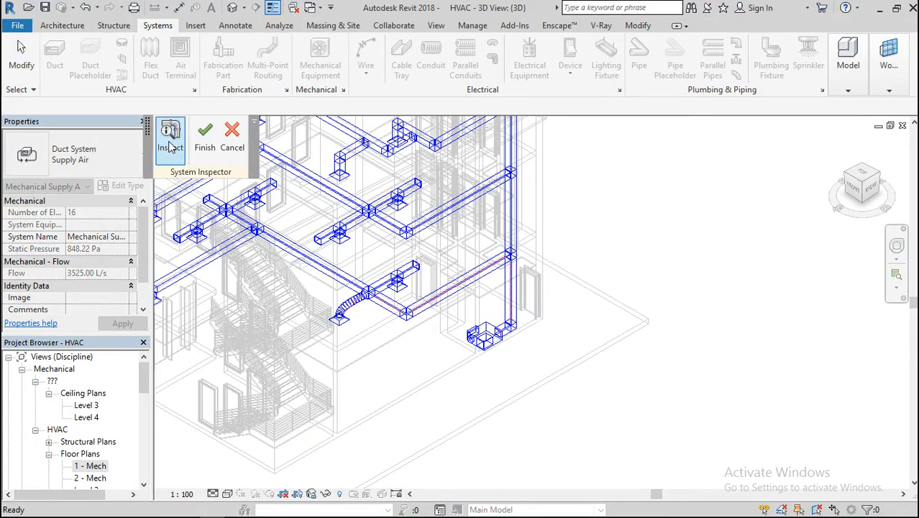
{"action": "scroll", "coordinate": [378, 315], "scroll_direction": "up", "scroll_amount": 5}
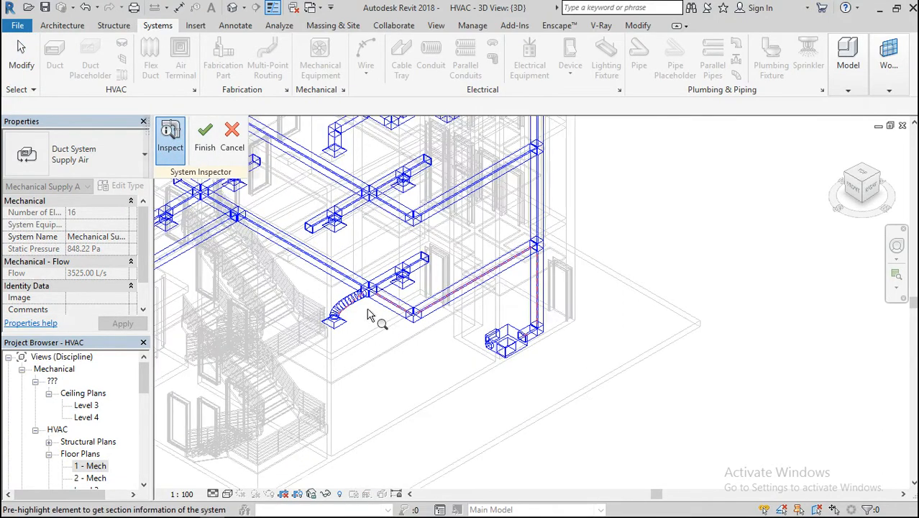
{"action": "scroll", "coordinate": [352, 281], "scroll_direction": "up", "scroll_amount": 3}
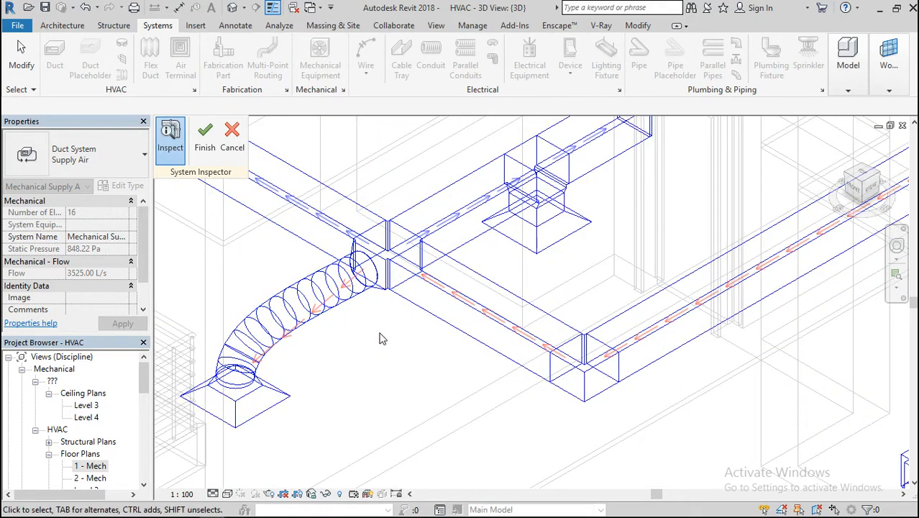
{"action": "key", "text": "Escape"}
{"action": "left_click", "coordinate": [204, 138]}
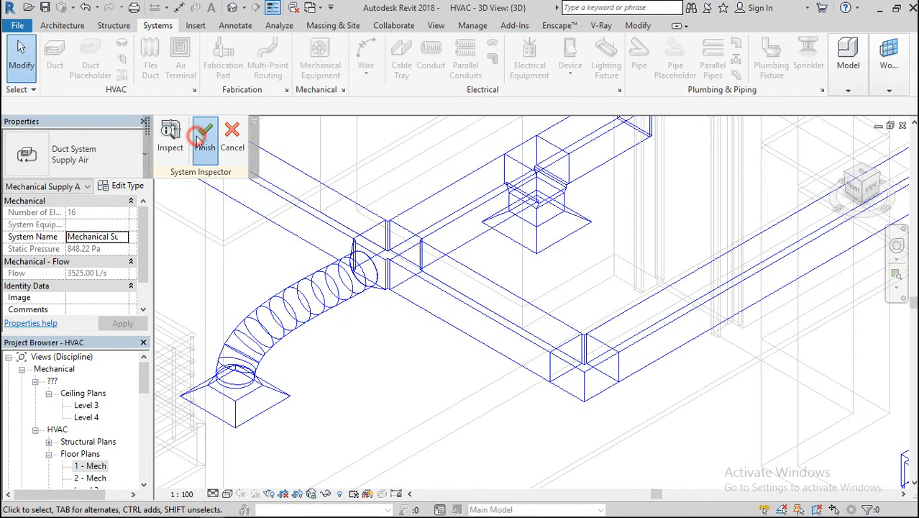
Delete the flex duct, its rectangular-to-round transition at the main duct, and the rectangular cross behind it
{"action": "scroll", "coordinate": [464, 287], "scroll_direction": "down", "scroll_amount": 3}
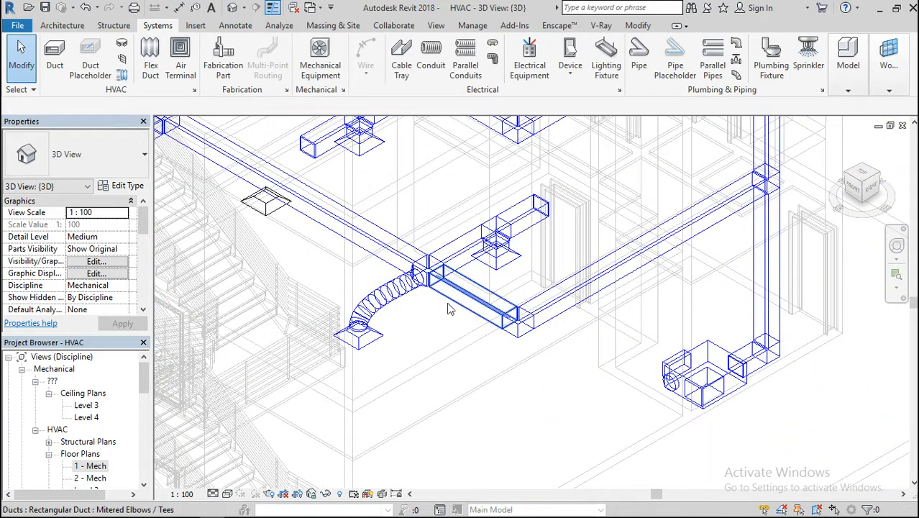
{"action": "left_click", "coordinate": [388, 291]}
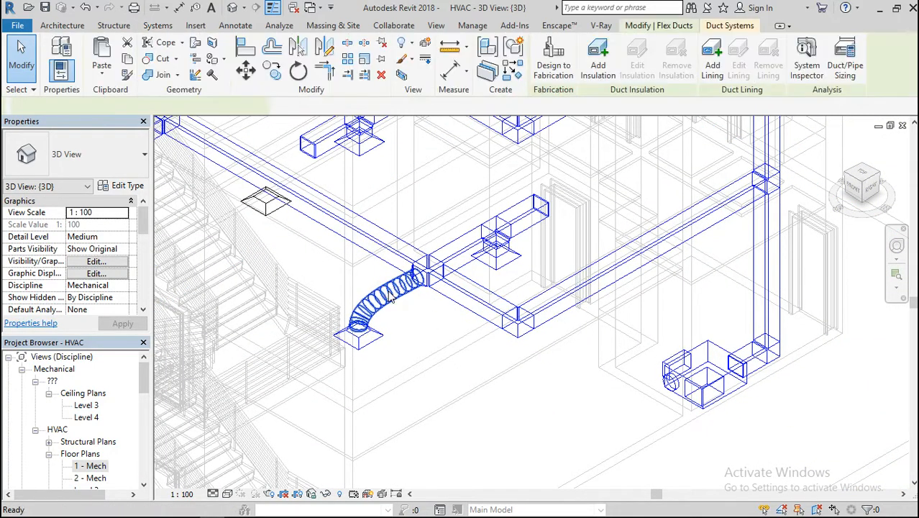
{"action": "key", "text": "Delete"}
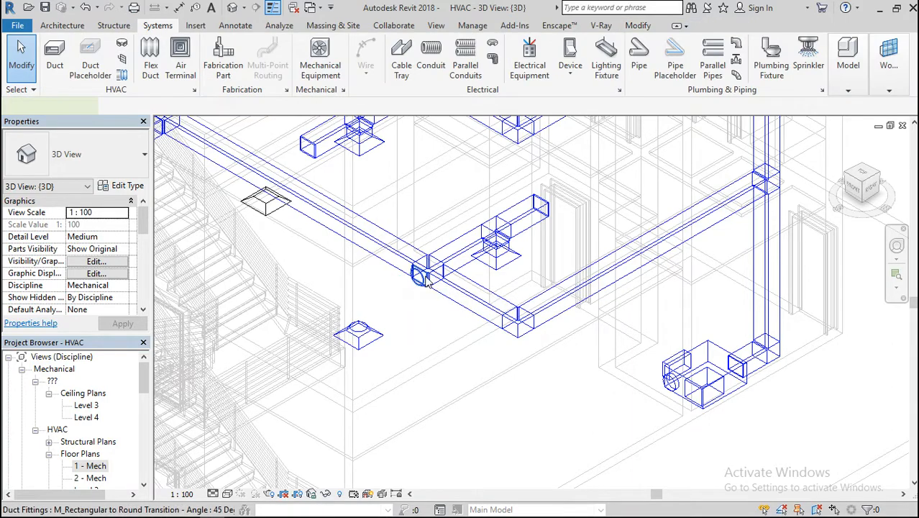
{"action": "left_click", "coordinate": [426, 279]}
{"action": "key", "text": "Delete"}
{"action": "scroll", "coordinate": [426, 281], "scroll_direction": "up", "scroll_amount": 3}
{"action": "scroll", "coordinate": [425, 276], "scroll_direction": "up", "scroll_amount": 1}
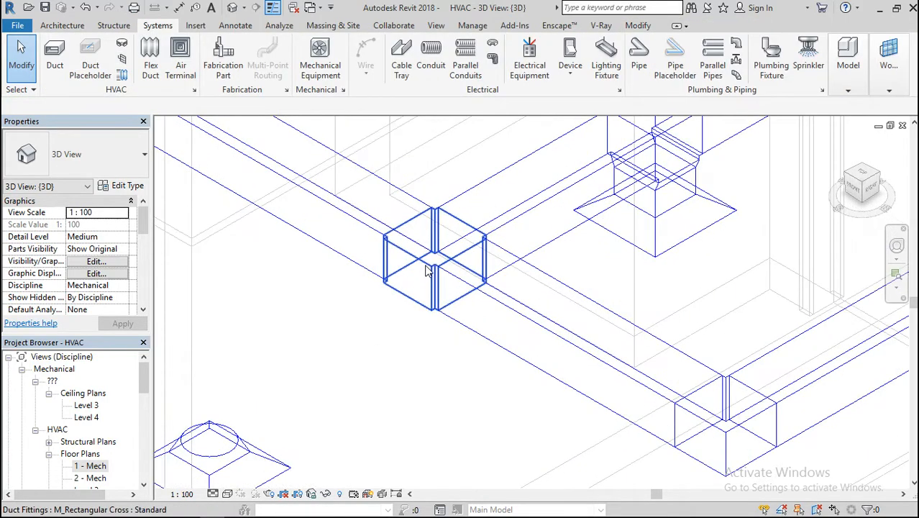
{"action": "left_click", "coordinate": [426, 267]}
{"action": "key", "text": "Delete"}
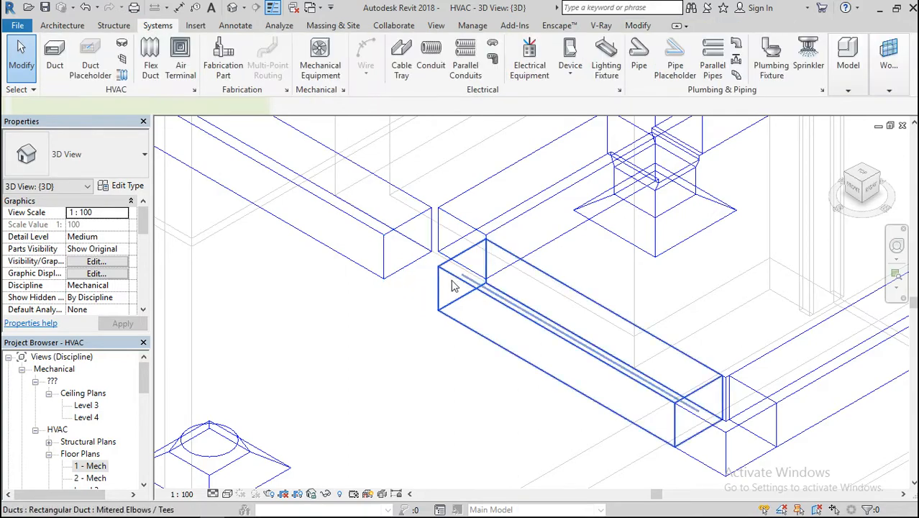
Delete the branch duct to the opposite diffuser and both main duct segments on either side of the removed cross
{"action": "scroll", "coordinate": [453, 285], "scroll_direction": "down", "scroll_amount": 4}
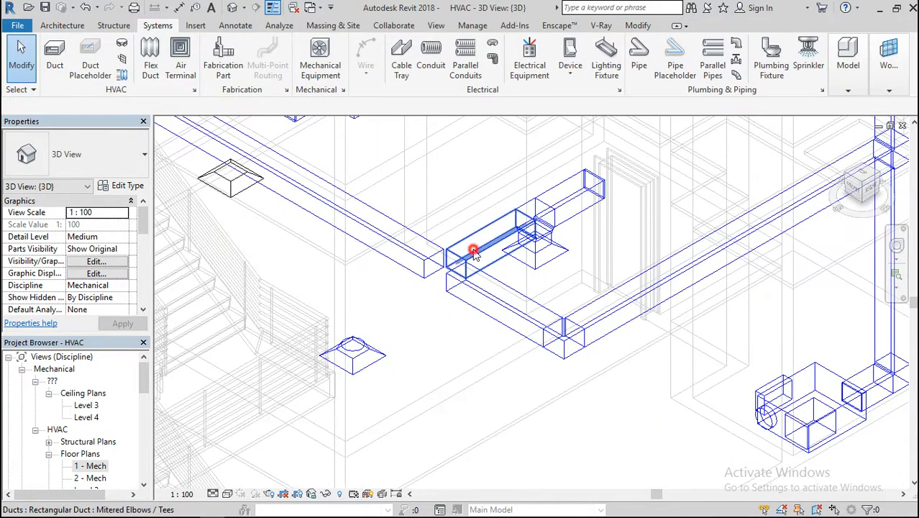
{"action": "left_click", "coordinate": [474, 250]}
{"action": "key", "text": "Delete"}
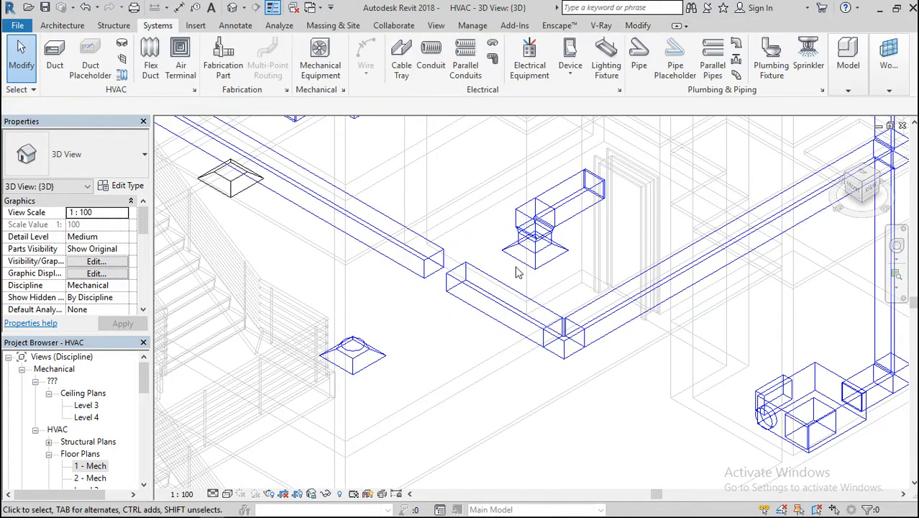
{"action": "left_click", "coordinate": [523, 317]}
{"action": "key", "text": "Delete"}
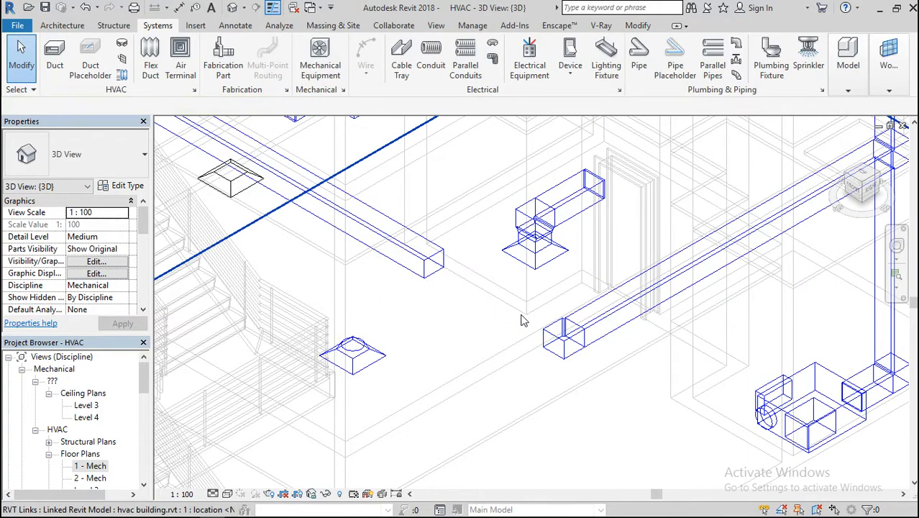
{"action": "left_click", "coordinate": [408, 247]}
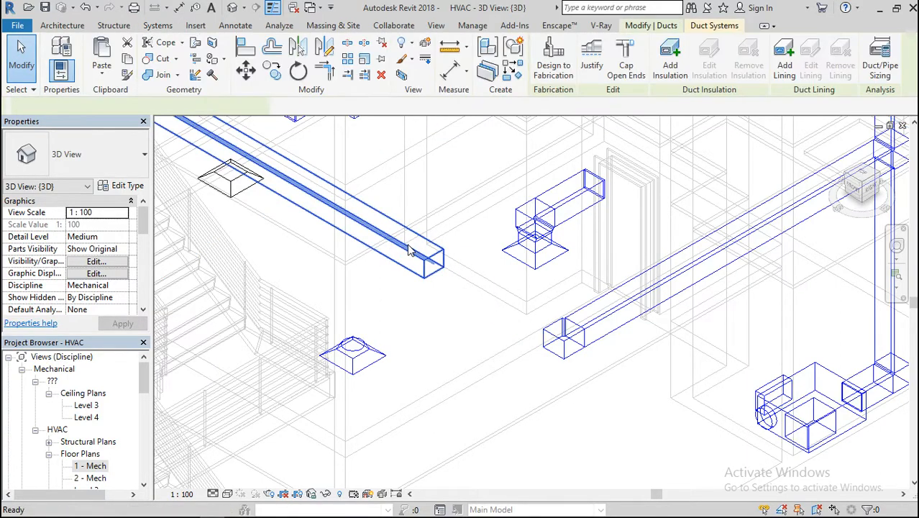
{"action": "key", "text": "Delete"}
Delete the mitered rectangular elbow at the open end of the lowest-level duct coming from the riser
{"action": "scroll", "coordinate": [479, 330], "scroll_direction": "down", "scroll_amount": 2}
{"action": "scroll", "coordinate": [478, 330], "scroll_direction": "down", "scroll_amount": 3}
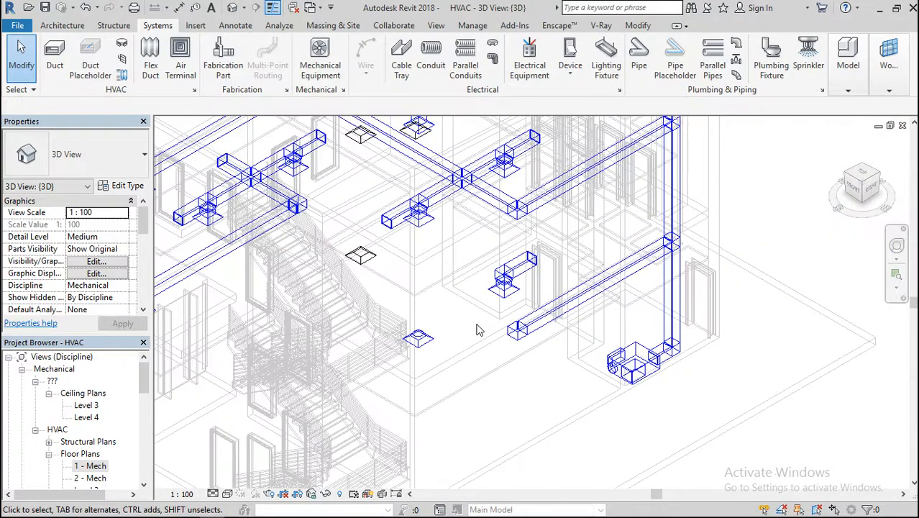
{"action": "scroll", "coordinate": [249, 172], "scroll_direction": "up", "scroll_amount": 5}
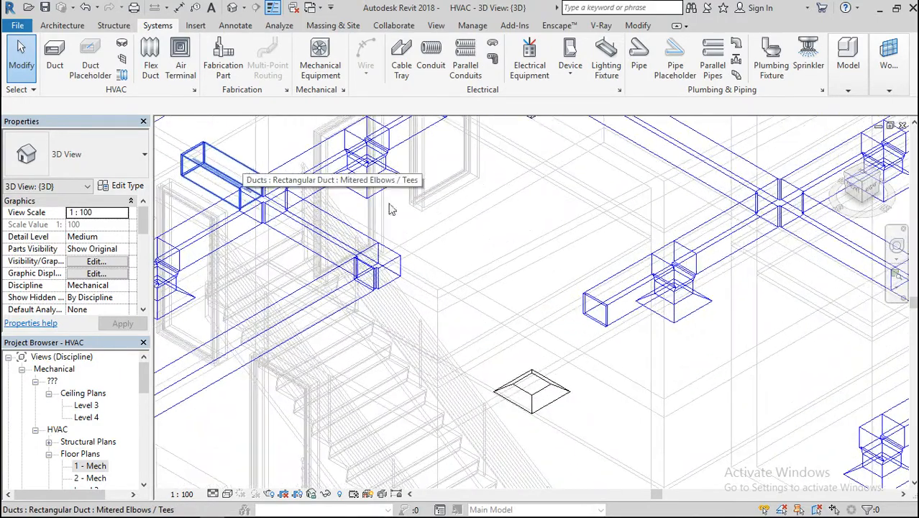
{"action": "scroll", "coordinate": [381, 270], "scroll_direction": "down", "scroll_amount": 3}
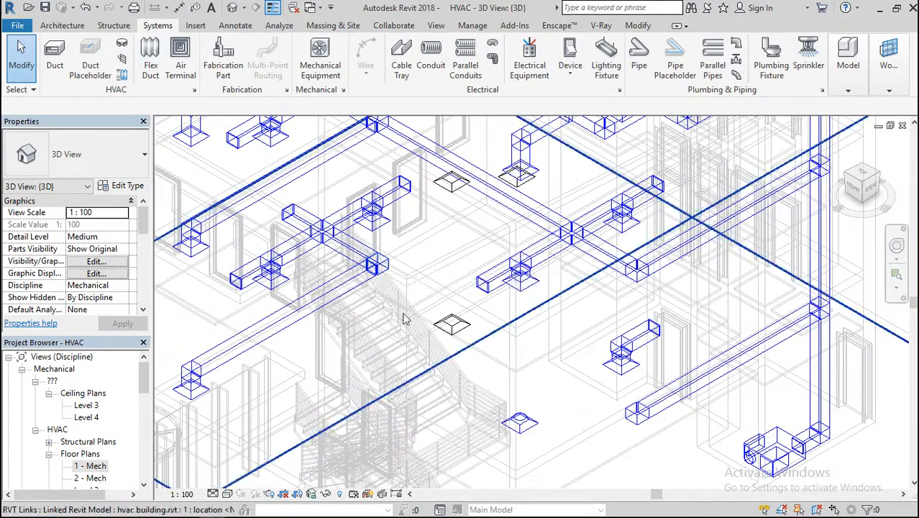
{"action": "scroll", "coordinate": [609, 384], "scroll_direction": "up", "scroll_amount": 3}
{"action": "scroll", "coordinate": [570, 375], "scroll_direction": "up", "scroll_amount": 3}
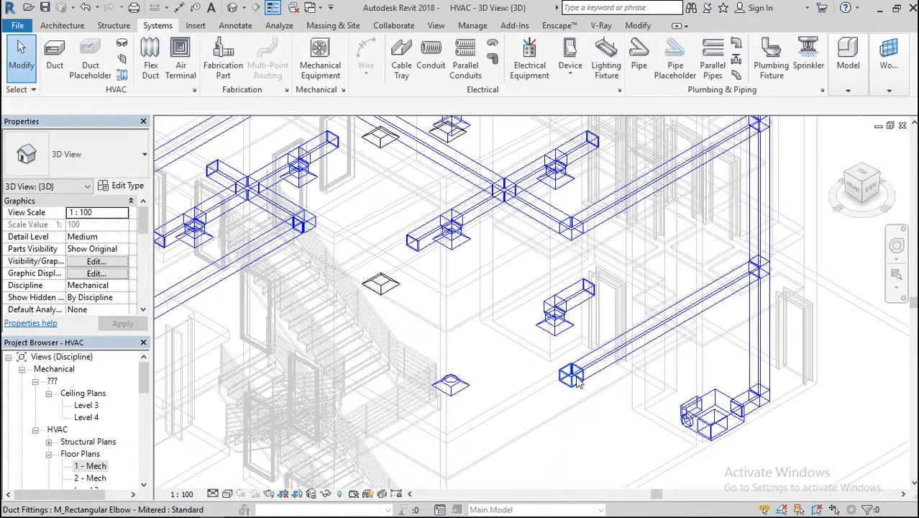
{"action": "left_click", "coordinate": [566, 372]}
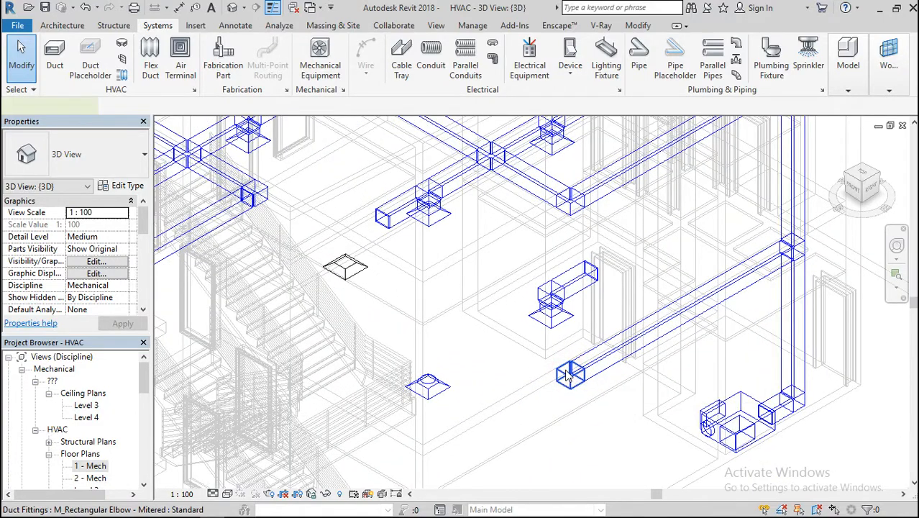
{"action": "key", "text": "Delete"}
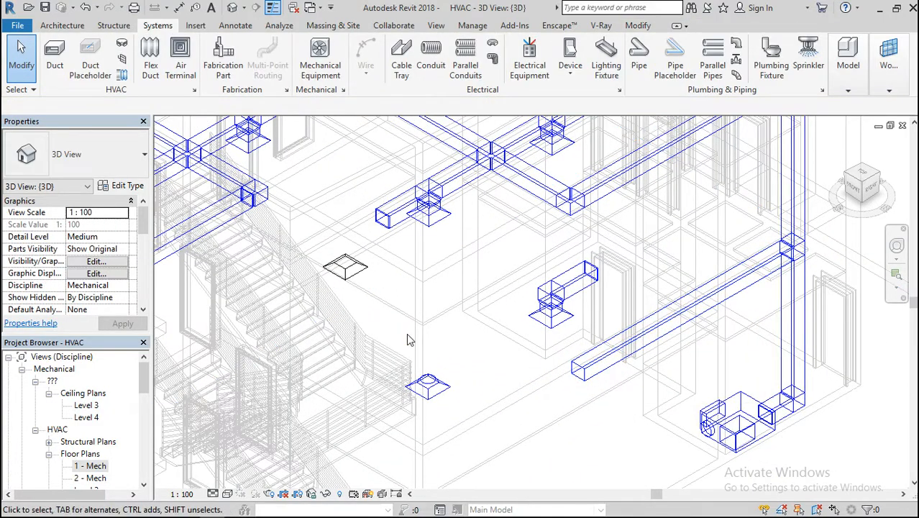
Connect the lowest-level main run's rectangular tee into the open supply duct from the riser using Connect Into
{"action": "left_click", "coordinate": [255, 189]}
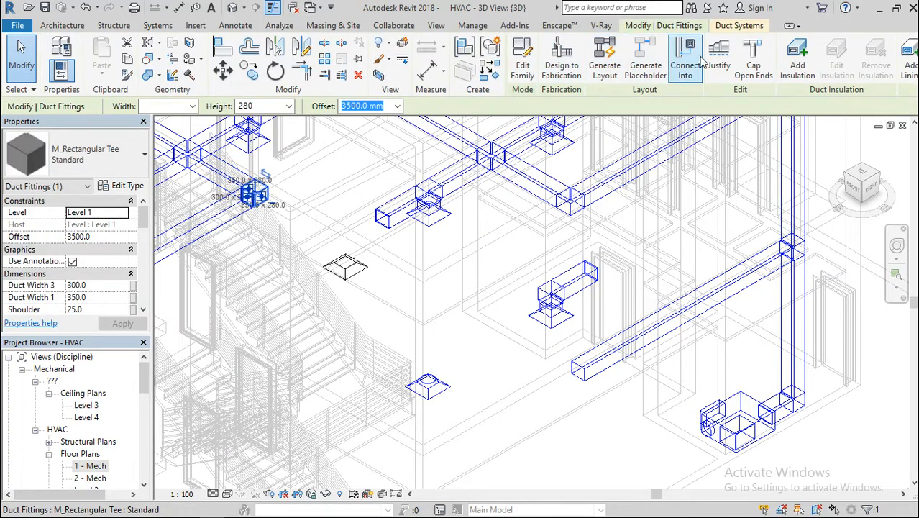
{"action": "left_click", "coordinate": [695, 71]}
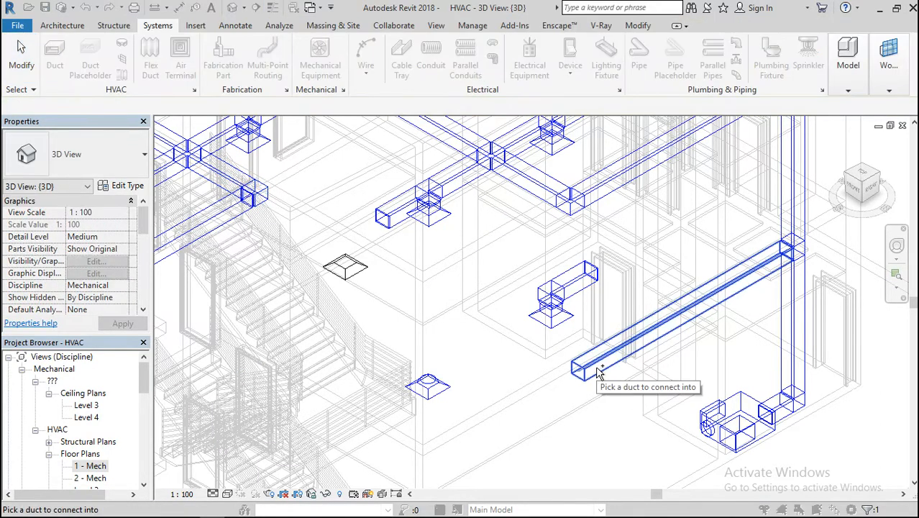
{"action": "left_click", "coordinate": [599, 370]}
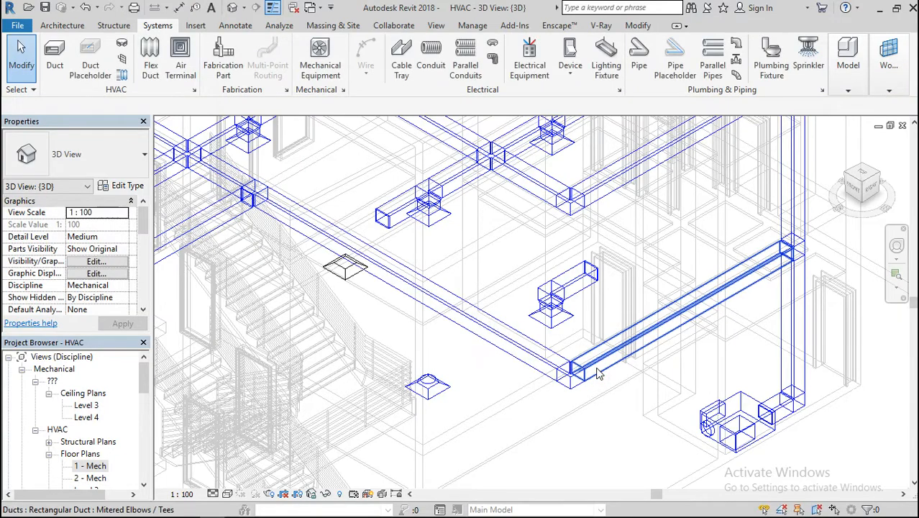
{"action": "left_click", "coordinate": [548, 304]}
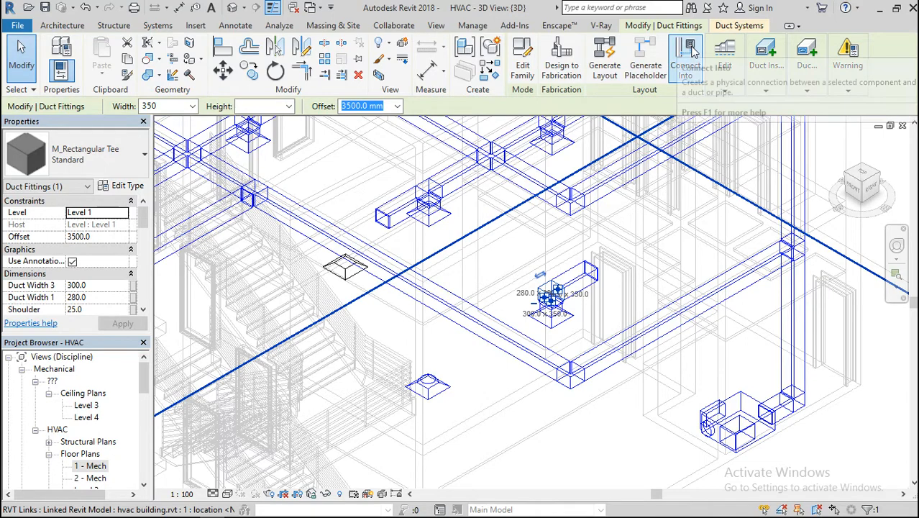
{"action": "left_click", "coordinate": [385, 453]}
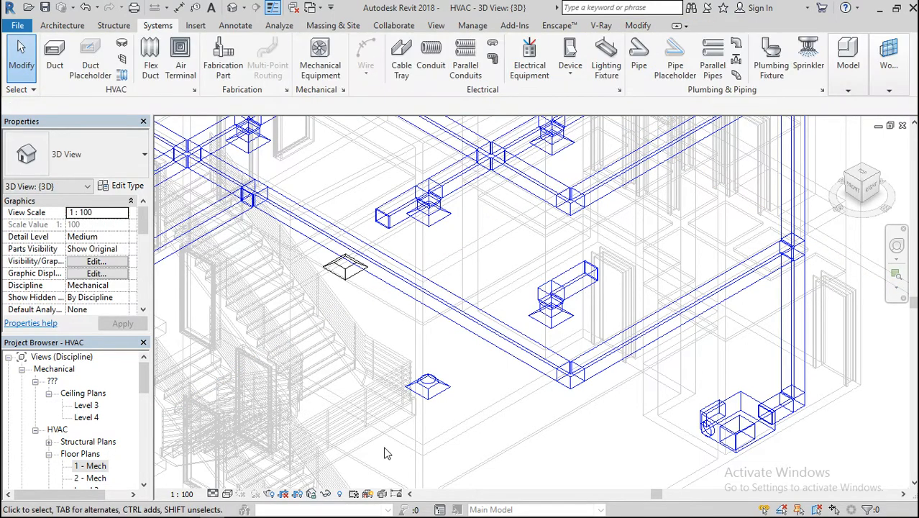
Delete the rectangular-to-round transition on top of the disconnected supply diffuser and connect the diffuser into the rebuilt main duct
{"action": "left_click", "coordinate": [425, 389]}
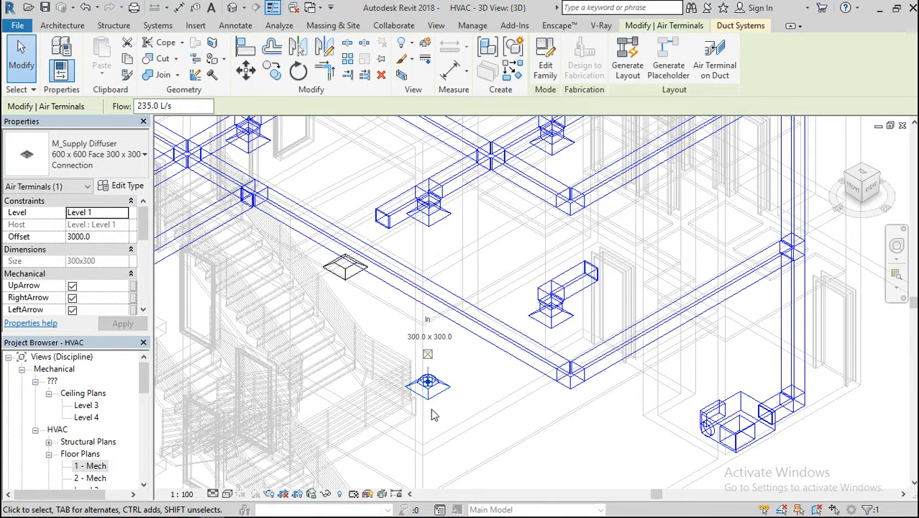
{"action": "scroll", "coordinate": [432, 410], "scroll_direction": "up", "scroll_amount": 5}
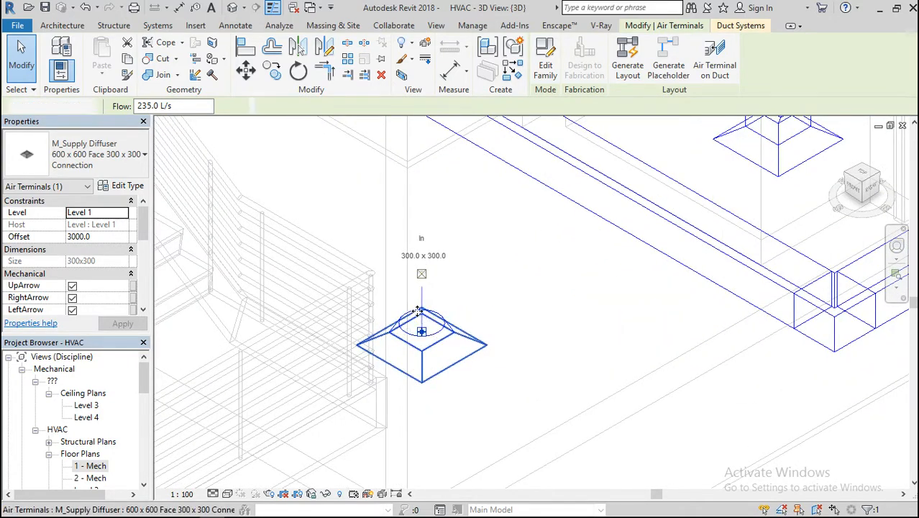
{"action": "key", "text": "Escape"}
{"action": "left_click", "coordinate": [421, 317]}
{"action": "key", "text": "Delete"}
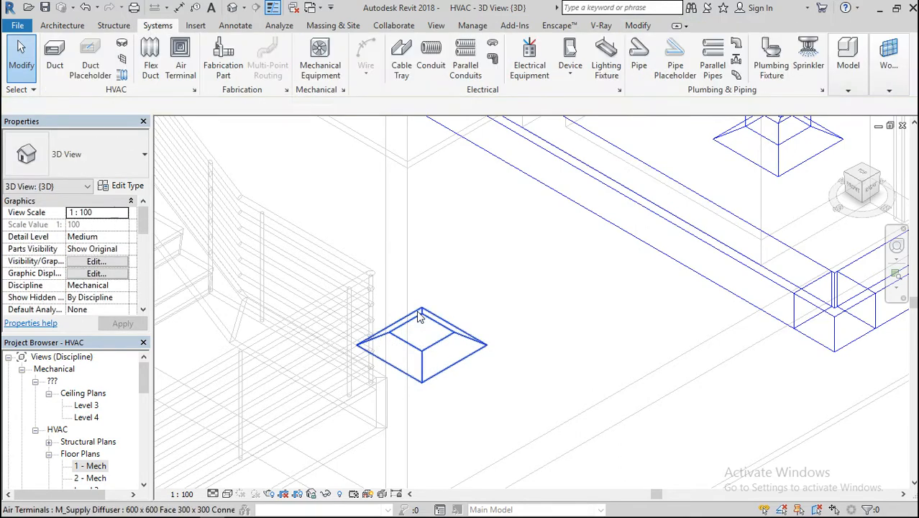
{"action": "left_click", "coordinate": [405, 352]}
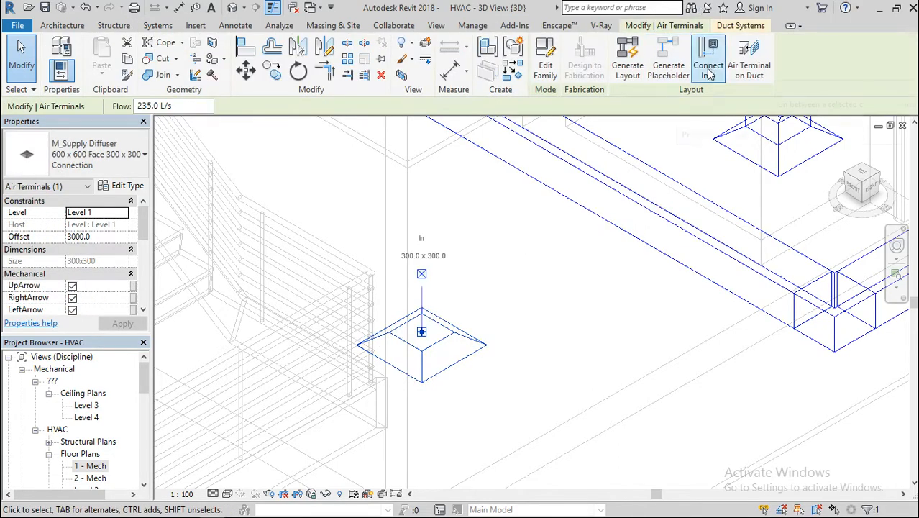
{"action": "left_click", "coordinate": [709, 71]}
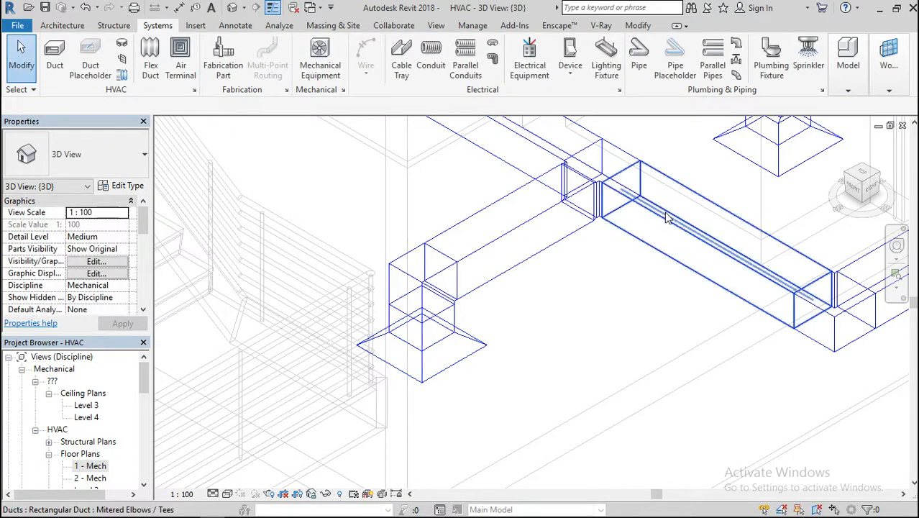
Delete the leftover horizontal branch duct beside the disconnected lowest-level supply diffuser
{"action": "scroll", "coordinate": [473, 330], "scroll_direction": "down", "scroll_amount": 7}
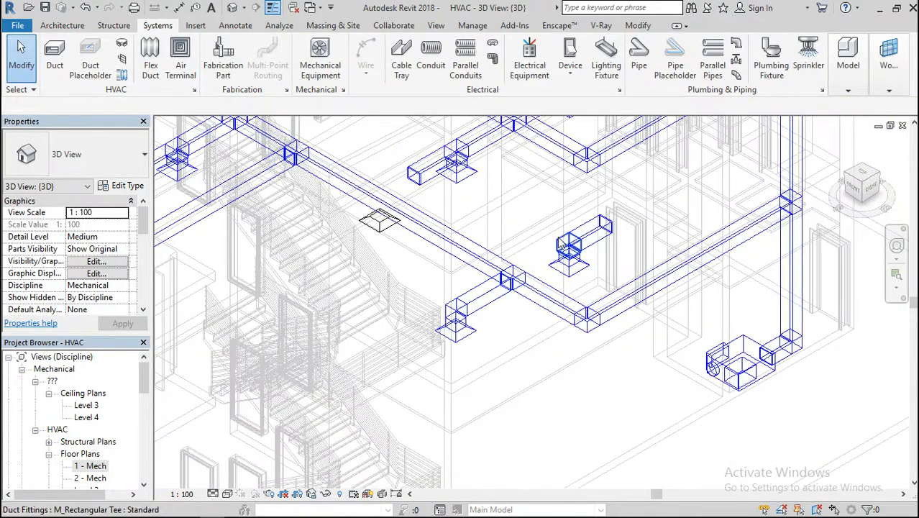
{"action": "scroll", "coordinate": [561, 244], "scroll_direction": "up", "scroll_amount": 5}
{"action": "left_click", "coordinate": [576, 257]}
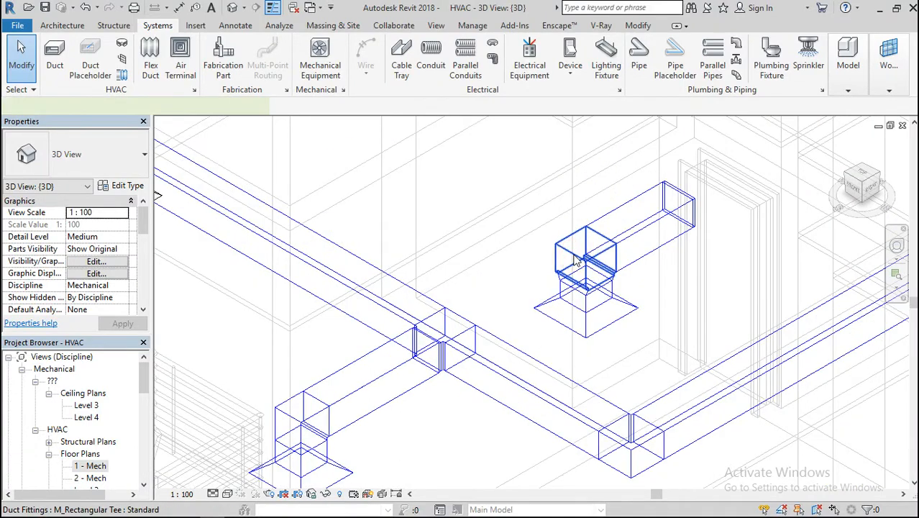
{"action": "left_click", "coordinate": [587, 329]}
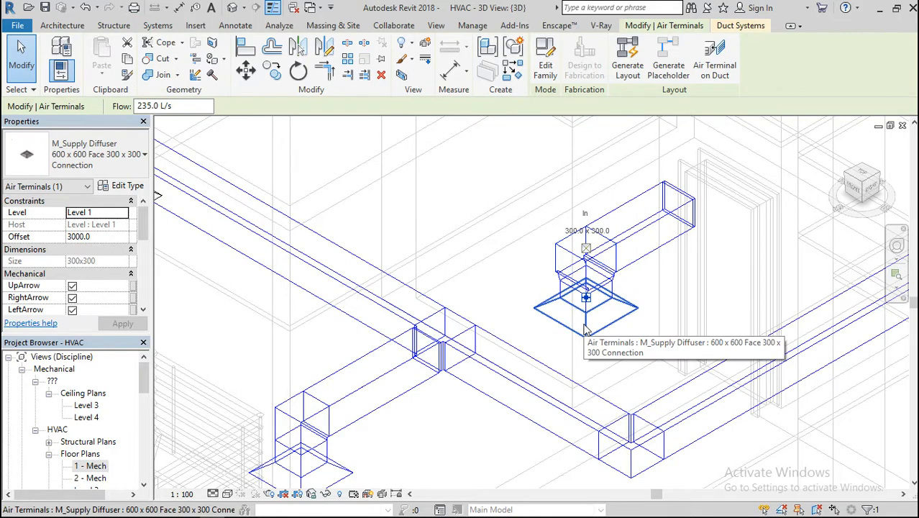
{"action": "scroll", "coordinate": [473, 259], "scroll_direction": "down", "scroll_amount": 1}
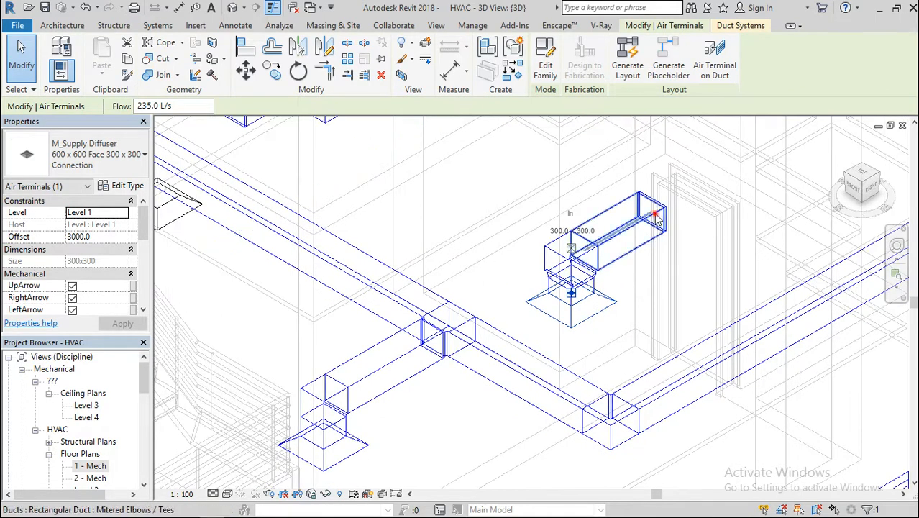
{"action": "left_click", "coordinate": [657, 220]}
{"action": "key", "text": "Delete"}
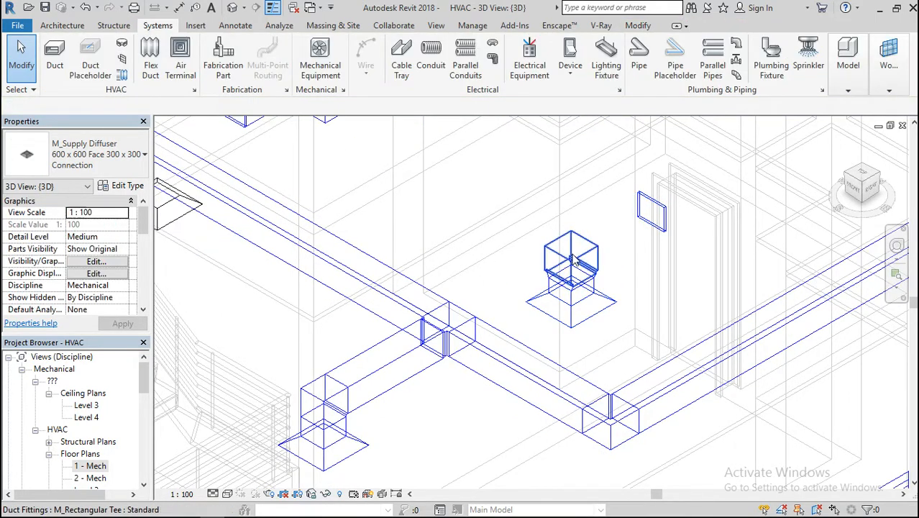
Delete the rectangular tee and short vertical duct above the disconnected diffuser, along with the loose rectangular endcap nearby
{"action": "left_click", "coordinate": [576, 259]}
{"action": "key", "text": "Delete"}
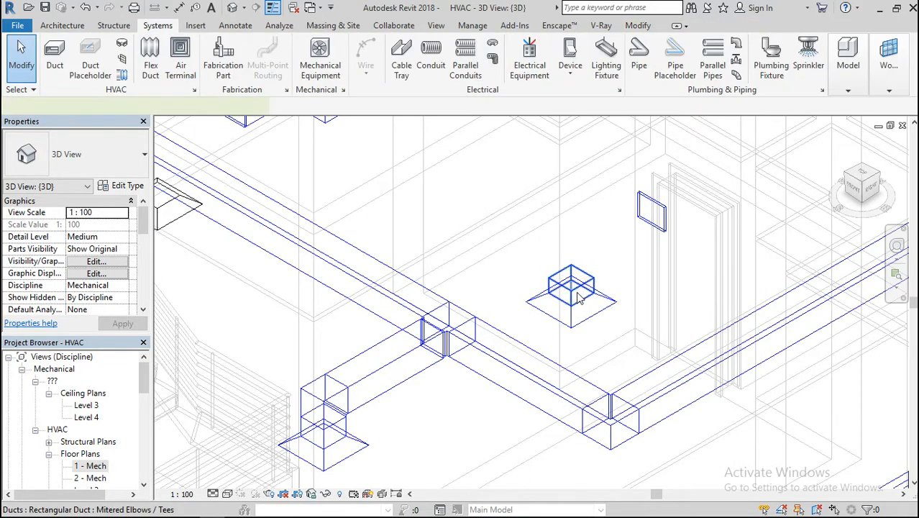
{"action": "left_click", "coordinate": [580, 299]}
{"action": "key", "text": "Delete"}
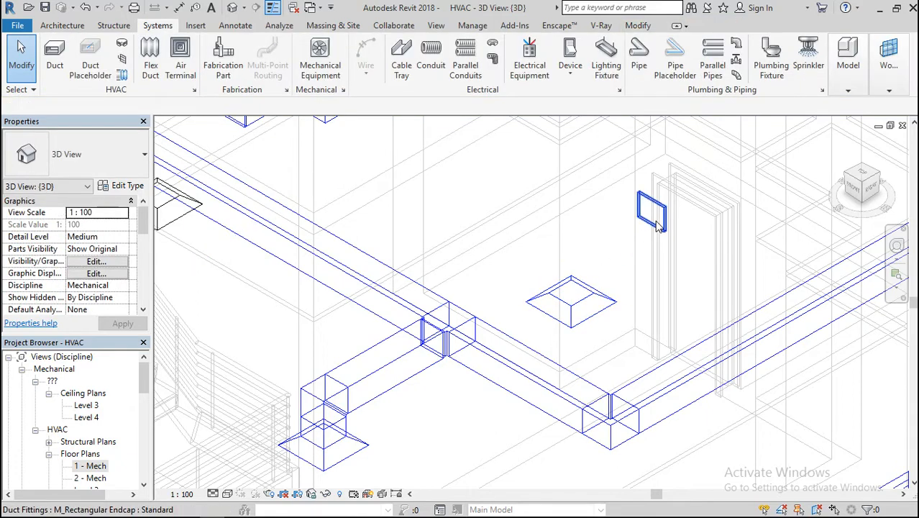
{"action": "left_click", "coordinate": [655, 220]}
{"action": "key", "text": "Delete"}
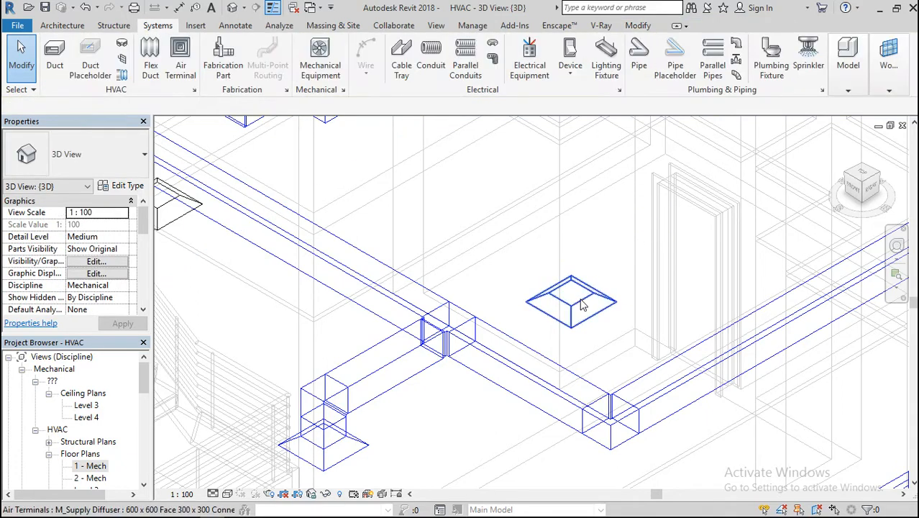
{"action": "left_click", "coordinate": [582, 305]}
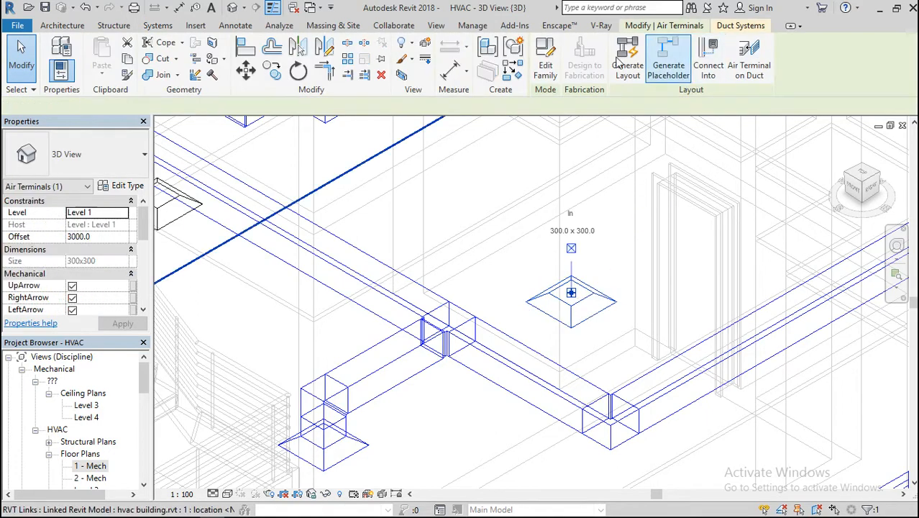
{"action": "left_click", "coordinate": [708, 70]}
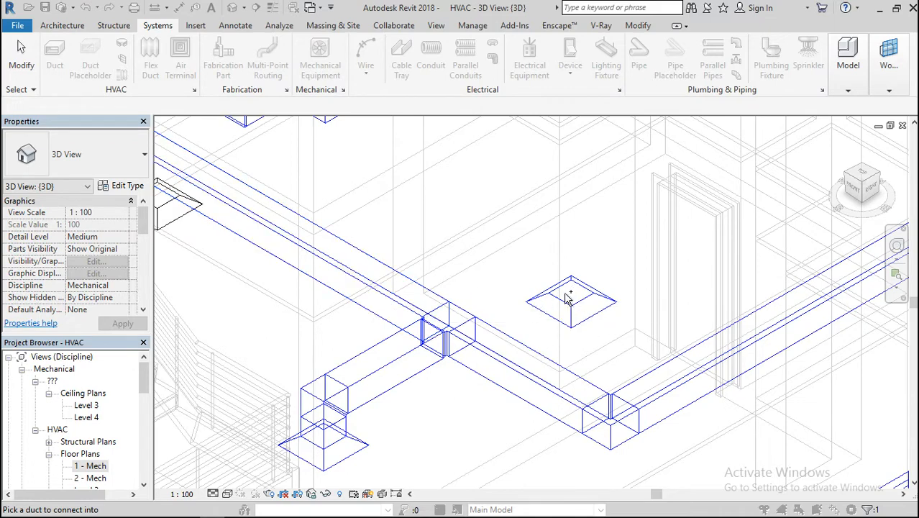
{"action": "left_click", "coordinate": [20, 49]}
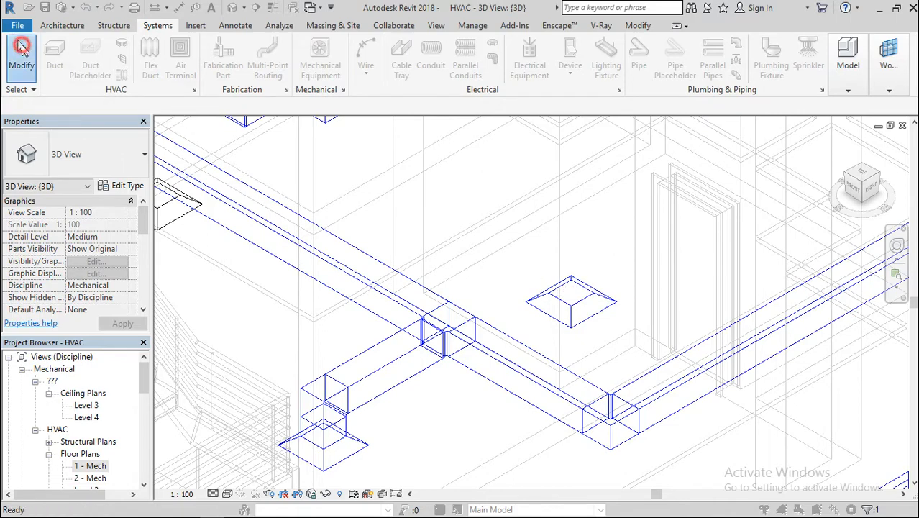
Undo the deletions of the loose endcap and the short vertical duct, and check that duct against the main-run tee
{"action": "key", "text": "ctrl+z"}
{"action": "key", "text": "ctrl+z"}
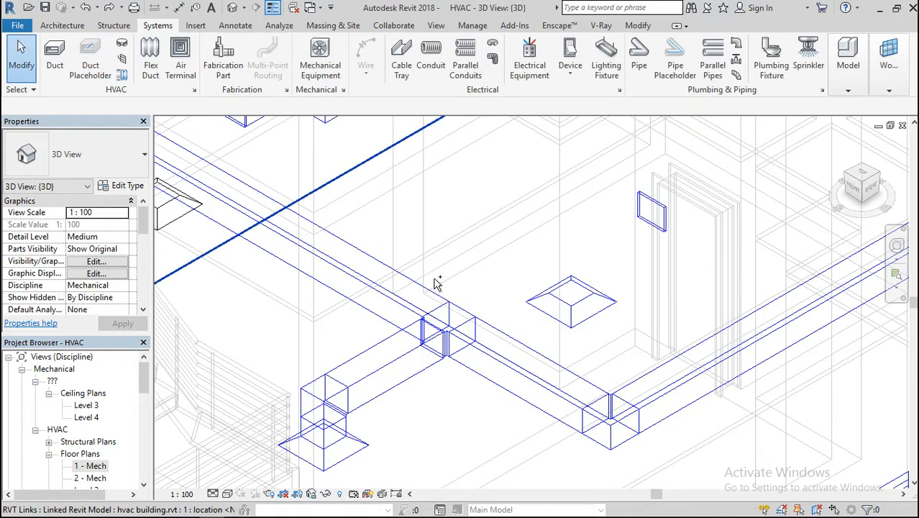
{"action": "left_click", "coordinate": [569, 286]}
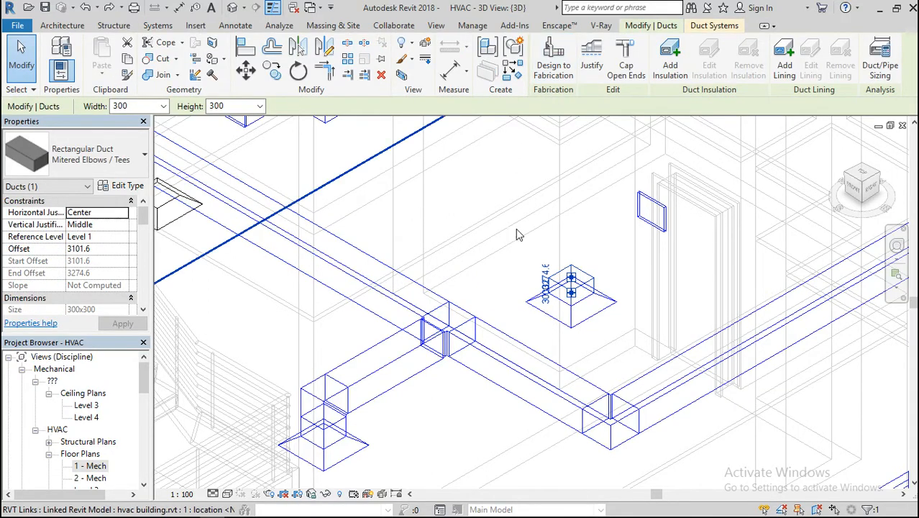
{"action": "left_click", "coordinate": [464, 305]}
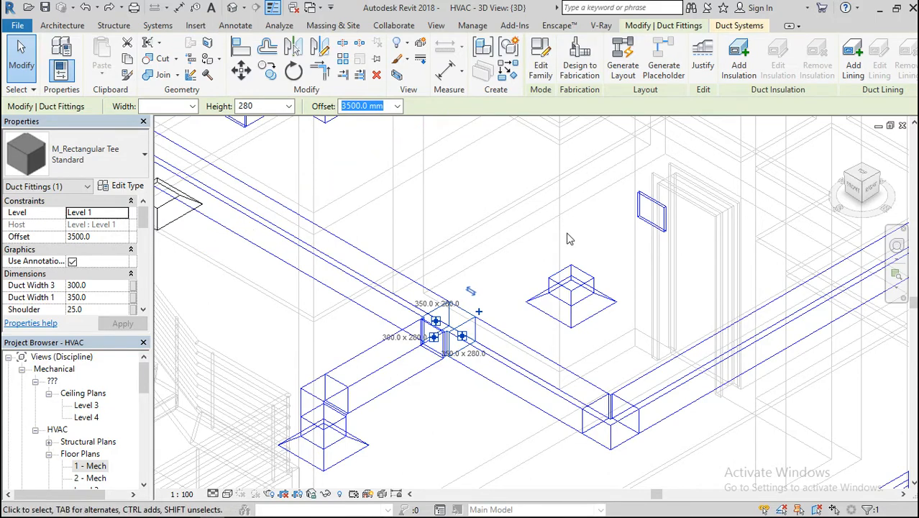
{"action": "left_click", "coordinate": [575, 284]}
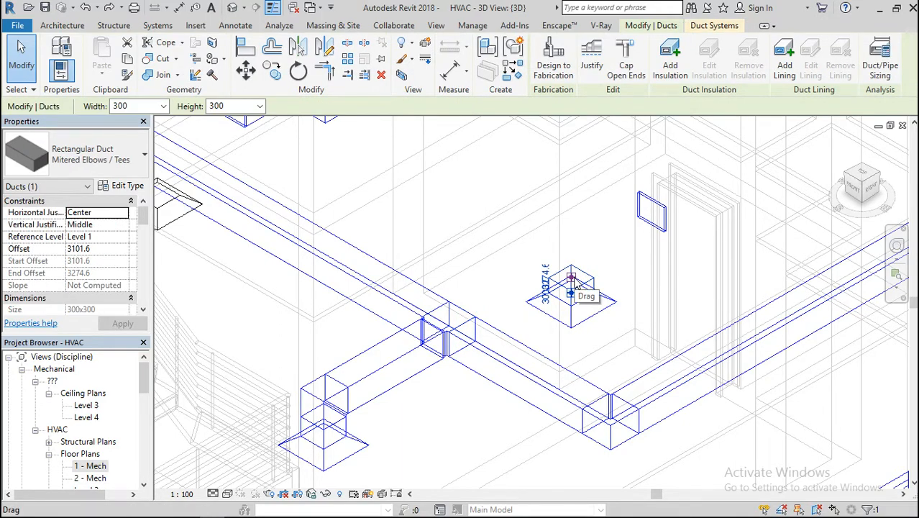
Check the main-run tee from the right side and delete the short vertical duct above the disconnected diffuser
{"action": "left_click_drag", "start_coordinate": [869, 187], "coordinate": [862, 187]}
{"action": "left_click", "coordinate": [861, 175]}
{"action": "key", "text": "Escape"}
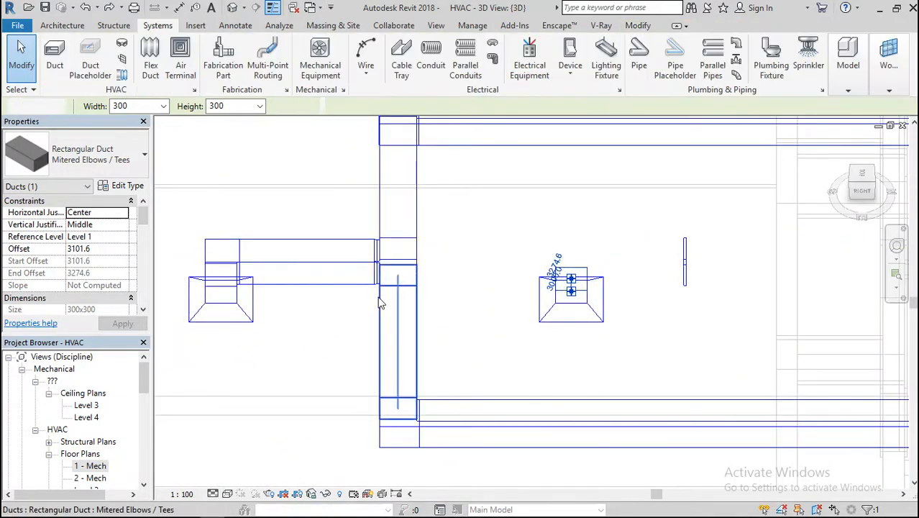
{"action": "left_click", "coordinate": [420, 266]}
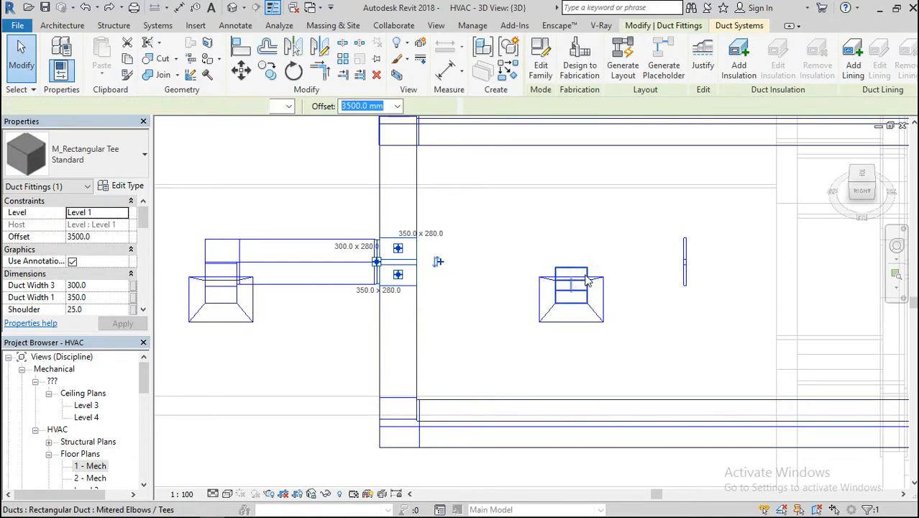
{"action": "key", "text": "Escape"}
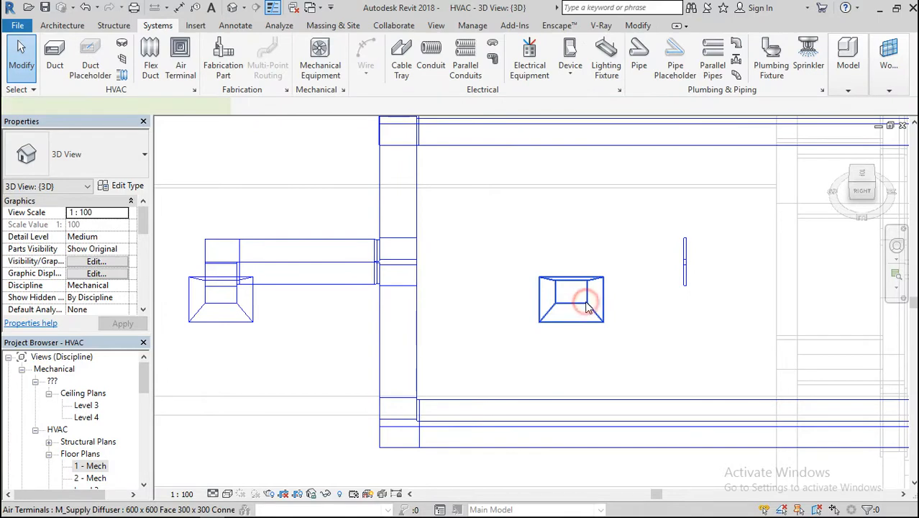
Try to connect the disconnected diffuser into the main duct segment between the tee and the corner elbow using Connect Into
{"action": "left_click", "coordinate": [587, 302]}
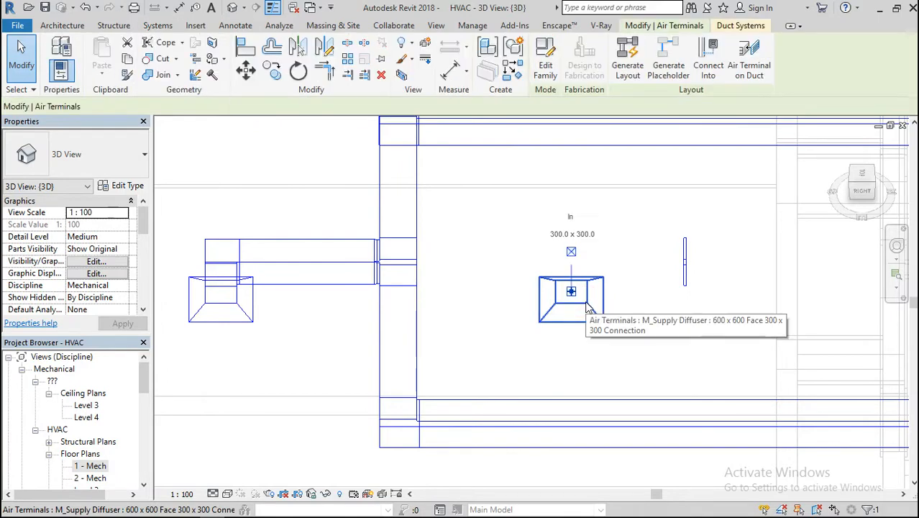
{"action": "left_click", "coordinate": [708, 57]}
{"action": "left_click", "coordinate": [417, 353]}
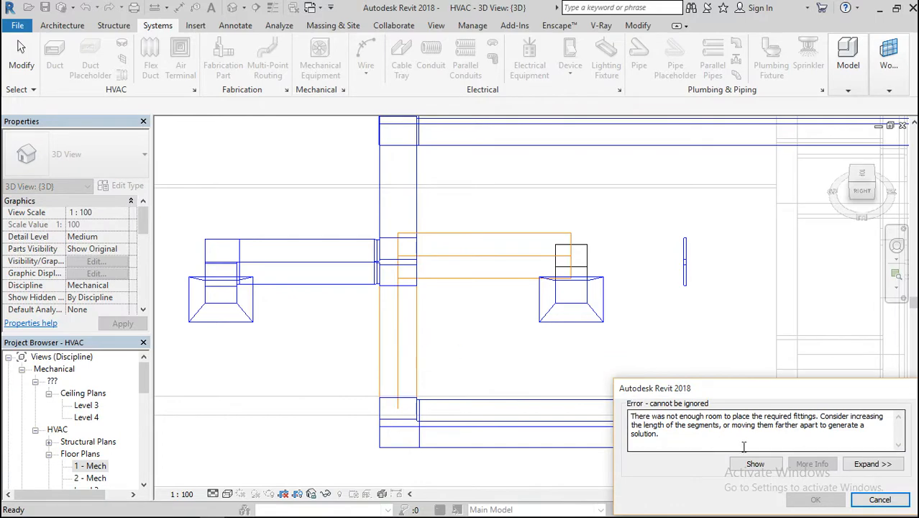
{"action": "left_click", "coordinate": [879, 500]}
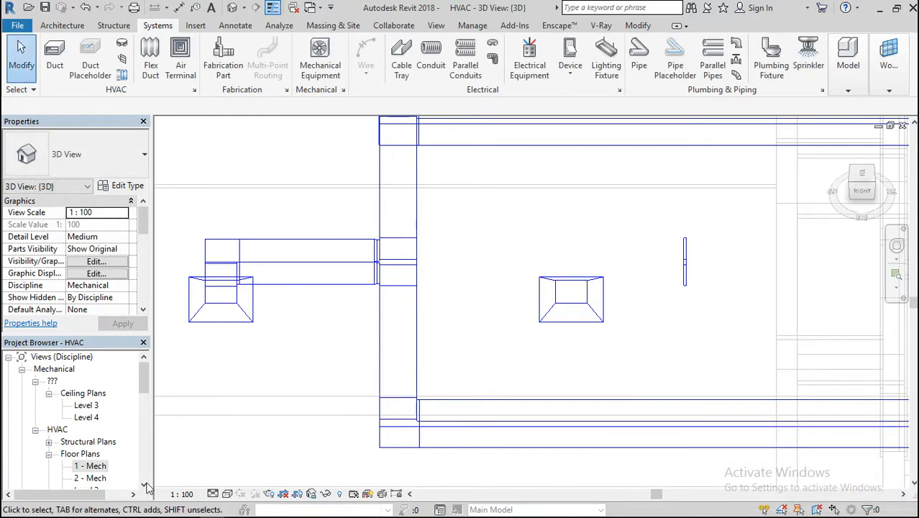
In the 1 - Mech floor plan, draw a 300 mm round flex duct from the main duct to the disconnected supply diffuser
{"action": "double_click", "coordinate": [89, 466]}
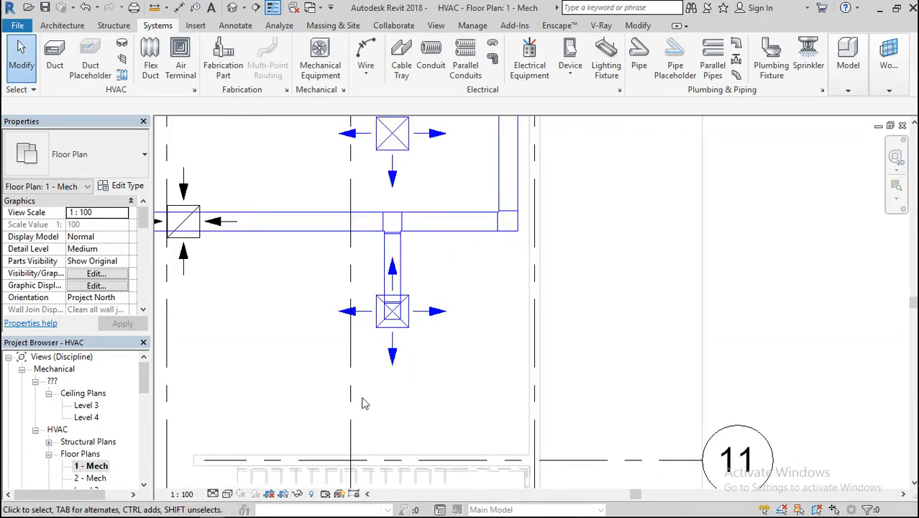
{"action": "scroll", "coordinate": [464, 373], "scroll_direction": "down", "scroll_amount": 2}
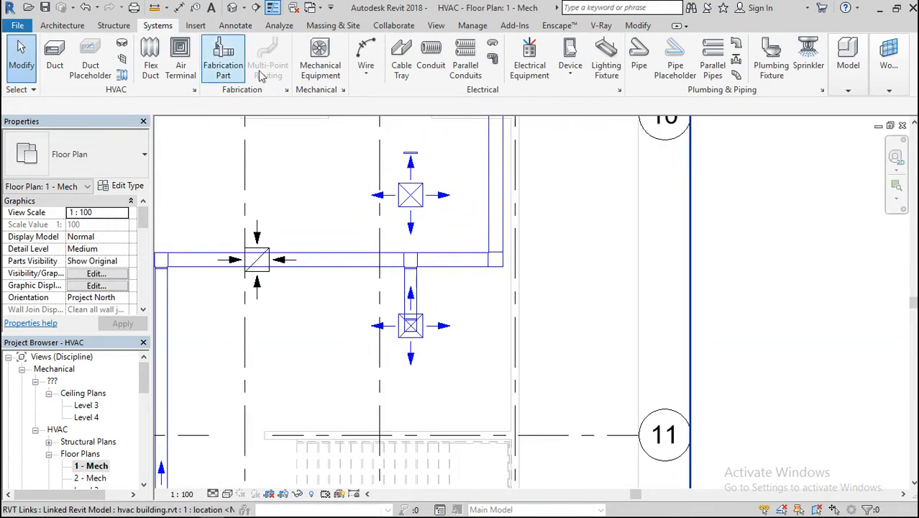
{"action": "left_click", "coordinate": [157, 79]}
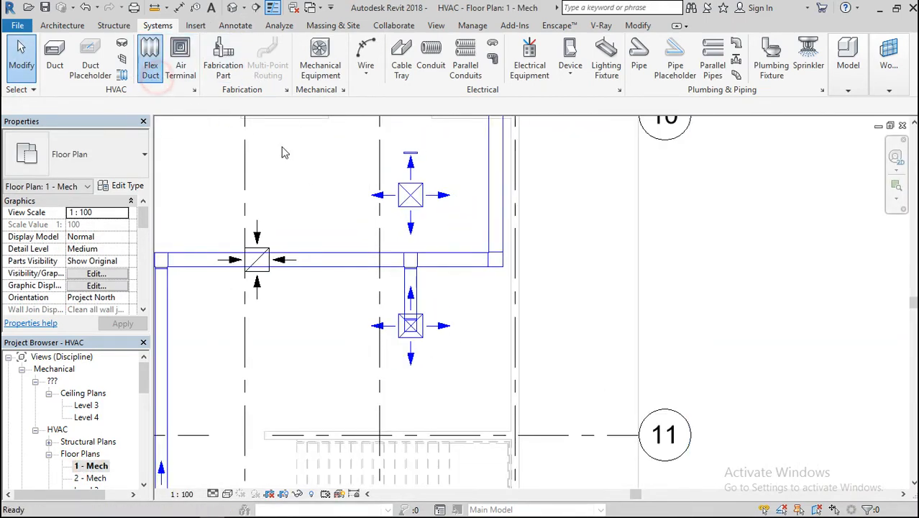
{"action": "left_click", "coordinate": [445, 251]}
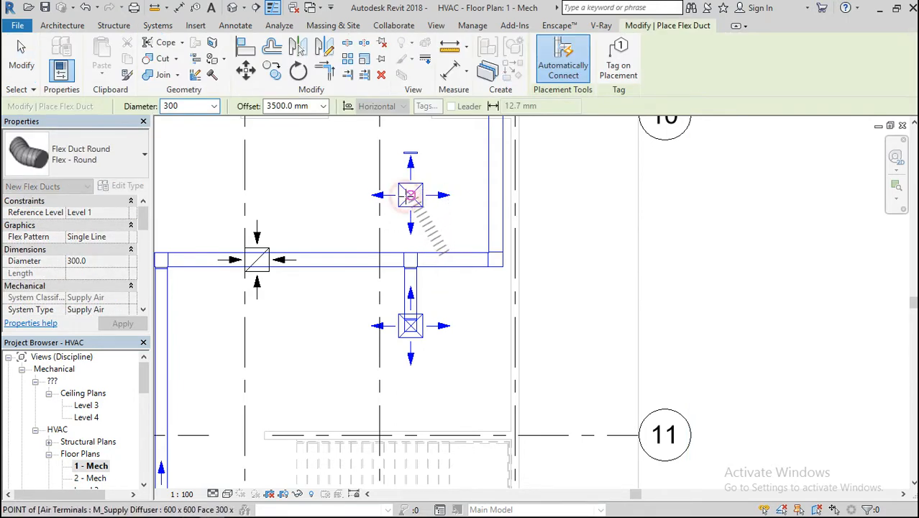
{"action": "left_click", "coordinate": [411, 195]}
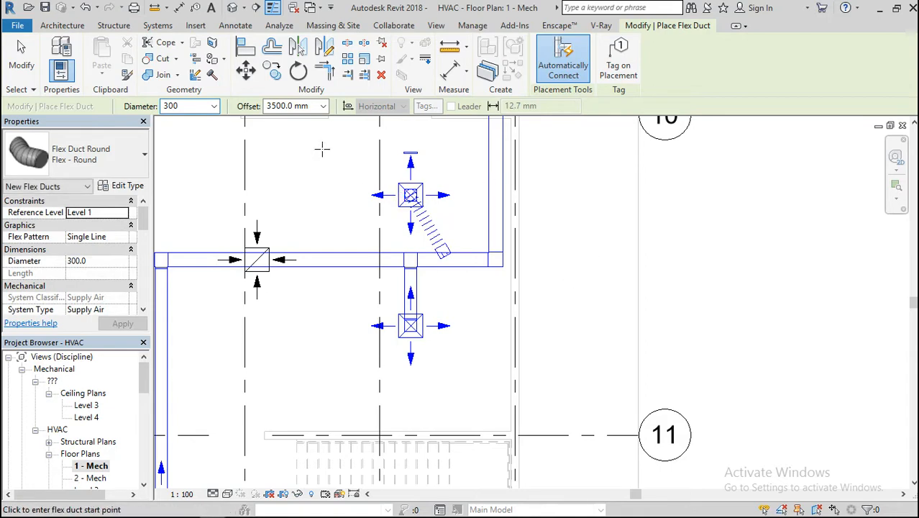
Examine the flex duct between the main run and the diffuser in the 3D view, undoing any accidental change
{"action": "left_click", "coordinate": [234, 7]}
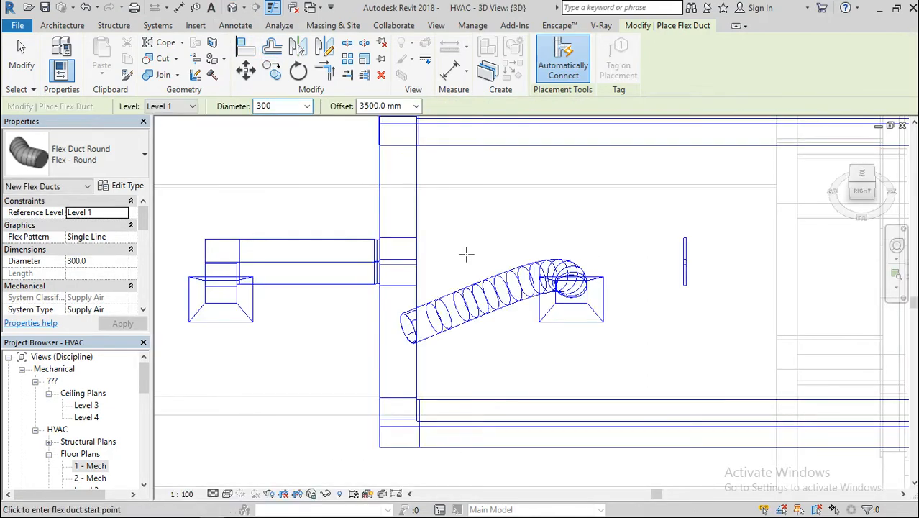
{"action": "key", "text": "Escape"}
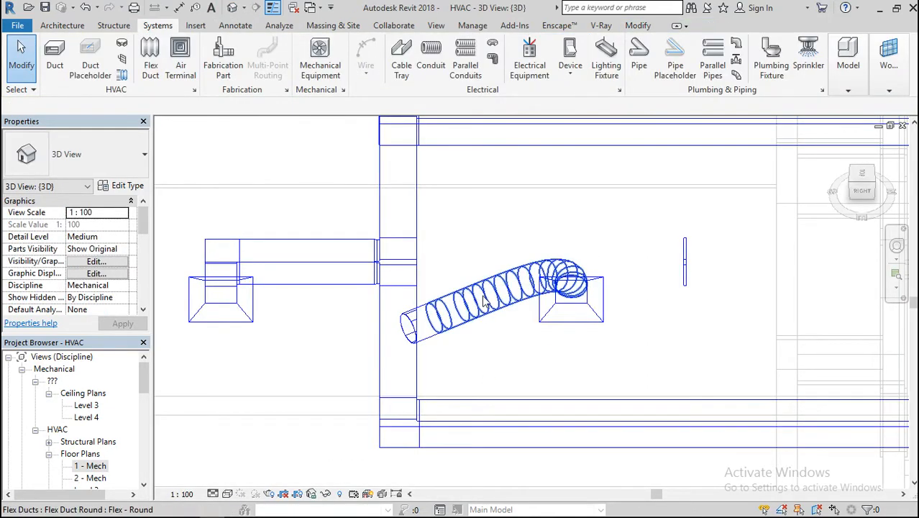
{"action": "scroll", "coordinate": [487, 305], "scroll_direction": "down", "scroll_amount": 3}
{"action": "left_click_drag", "start_coordinate": [857, 191], "coordinate": [781, 138]}
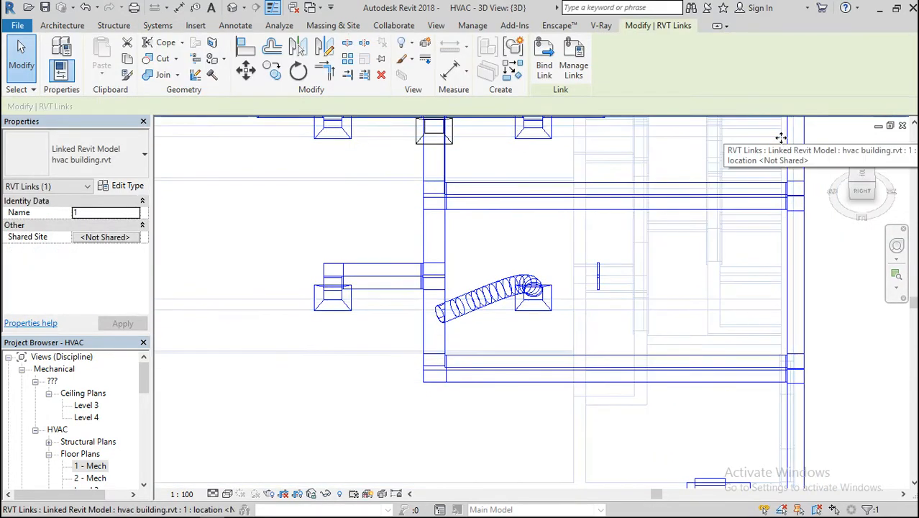
{"action": "key", "text": "ctrl+z"}
{"action": "scroll", "coordinate": [602, 264], "scroll_direction": "down", "scroll_amount": 6}
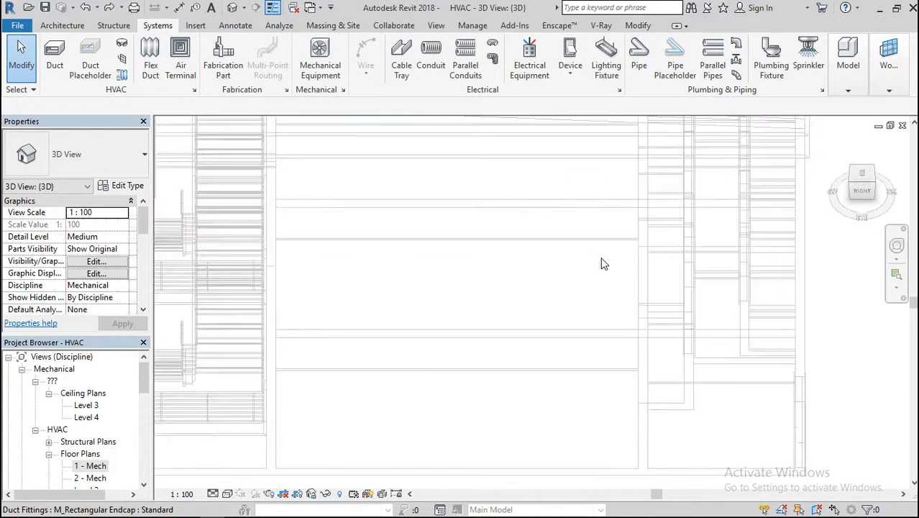
{"action": "mouse_move", "coordinate": [856, 192]}
{"action": "left_mouse_down"}
{"action": "mouse_move", "coordinate": [872, 154]}
{"action": "mouse_move", "coordinate": [888, 154]}
{"action": "mouse_move", "coordinate": [894, 186]}
{"action": "left_mouse_up"}
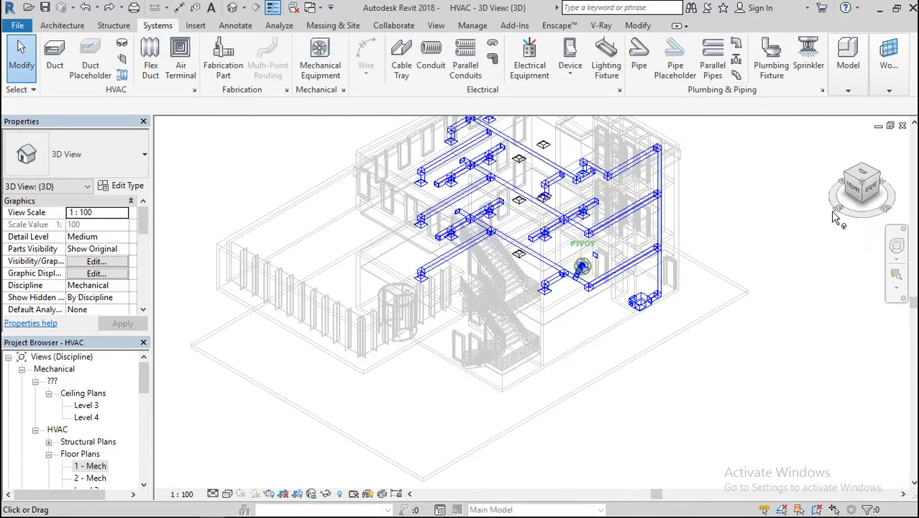
Review the whole supply layout in the 1 - Mech floor plan and the 3D view, selecting the lowest-level diffuser opposite the flex duct
{"action": "double_click", "coordinate": [93, 466]}
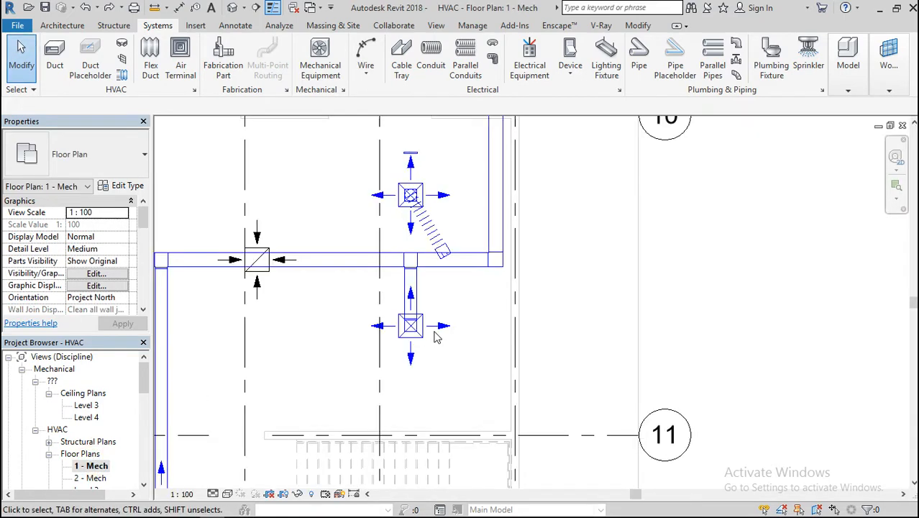
{"action": "scroll", "coordinate": [561, 325], "scroll_direction": "down", "scroll_amount": 4}
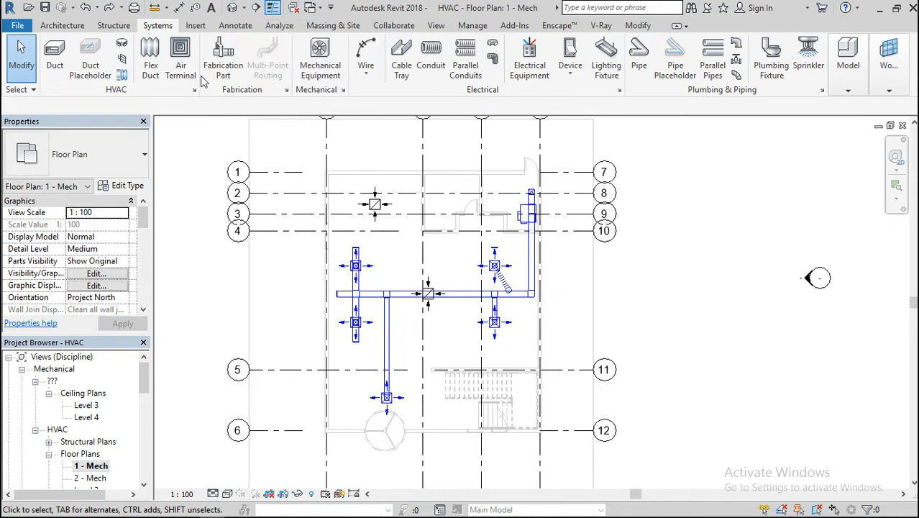
{"action": "left_click", "coordinate": [233, 8]}
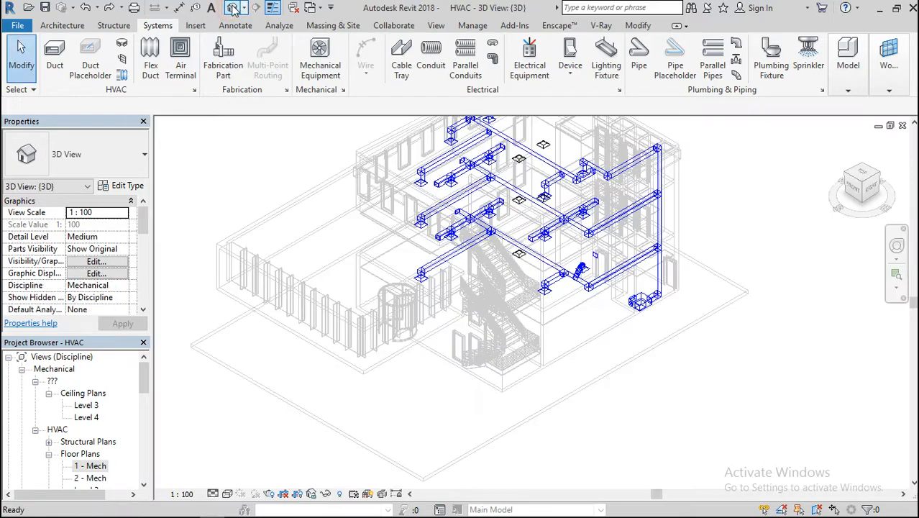
{"action": "left_click", "coordinate": [429, 286]}
{"action": "left_click_drag", "start_coordinate": [430, 286], "coordinate": [544, 302]}
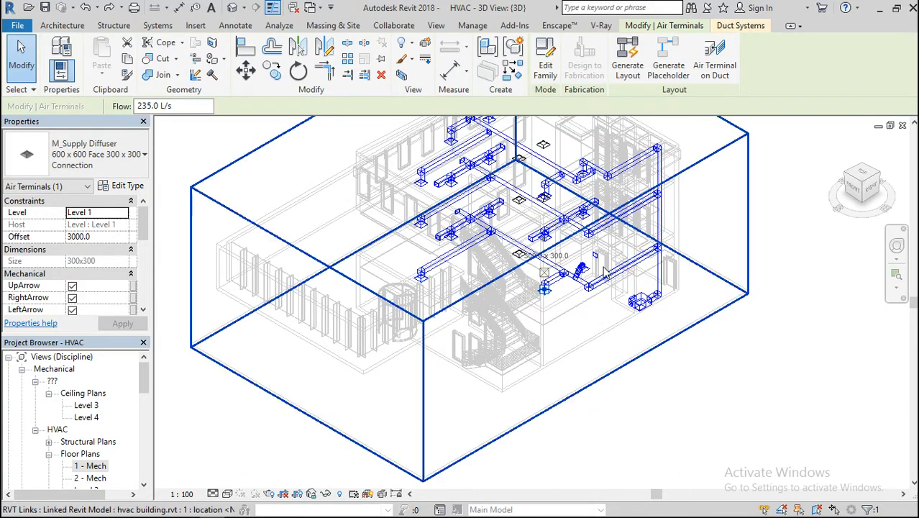
Examine the flex duct between the main run and the diffuser in the 3D view, close up and within the whole system
{"action": "scroll", "coordinate": [604, 272], "scroll_direction": "up", "scroll_amount": 4}
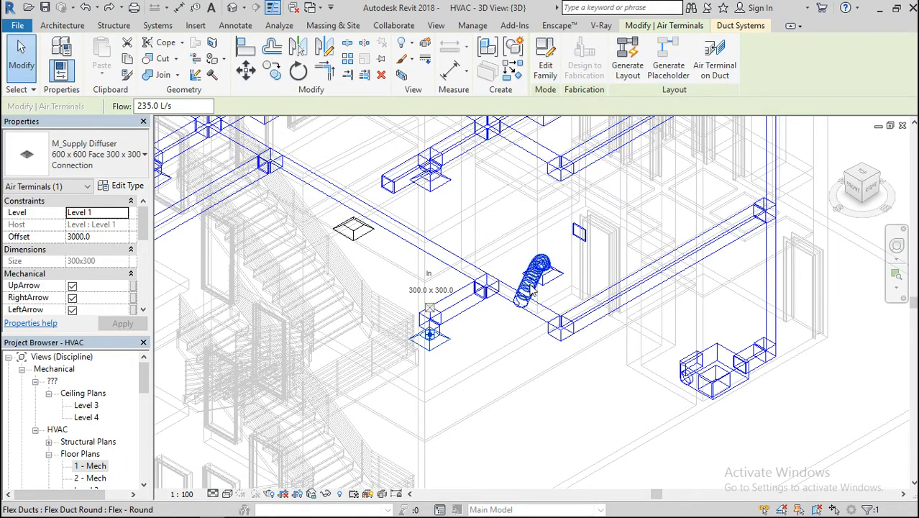
{"action": "scroll", "coordinate": [543, 277], "scroll_direction": "up", "scroll_amount": 4}
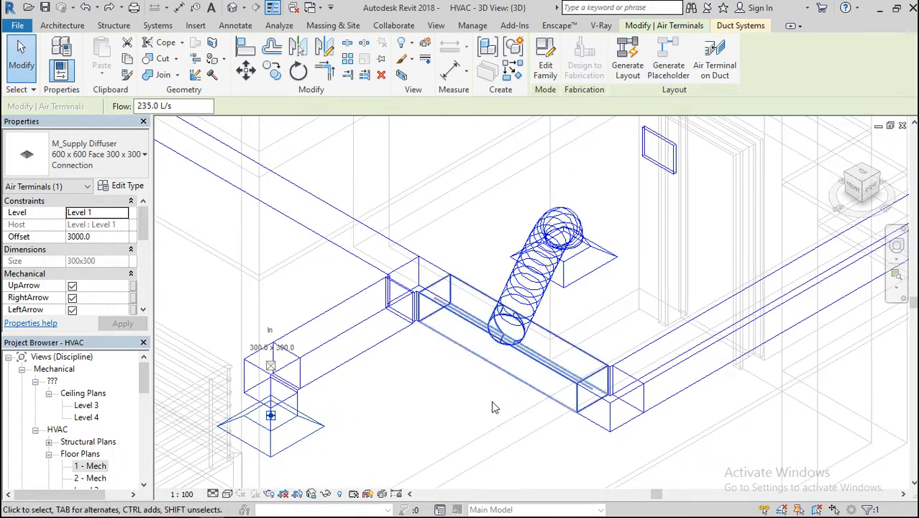
{"action": "scroll", "coordinate": [496, 345], "scroll_direction": "down", "scroll_amount": 3}
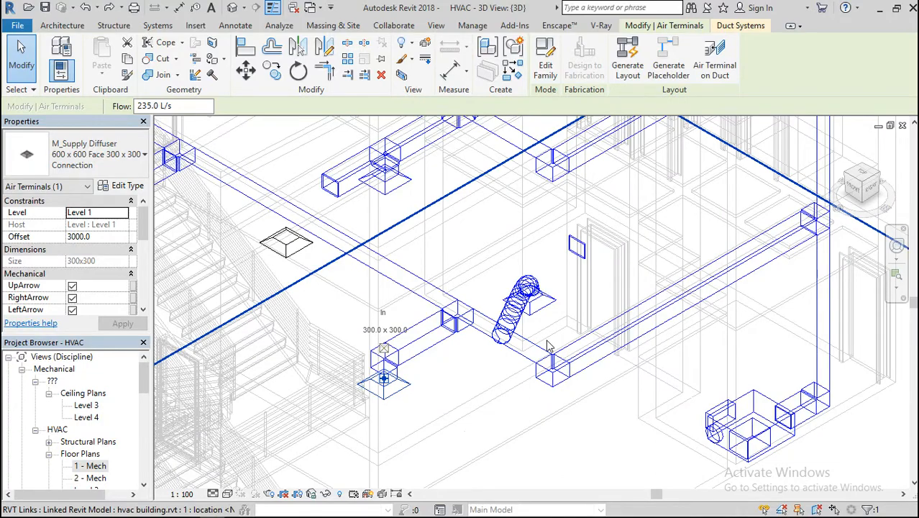
{"action": "scroll", "coordinate": [548, 344], "scroll_direction": "down", "scroll_amount": 1}
{"action": "scroll", "coordinate": [548, 345], "scroll_direction": "down", "scroll_amount": 3}
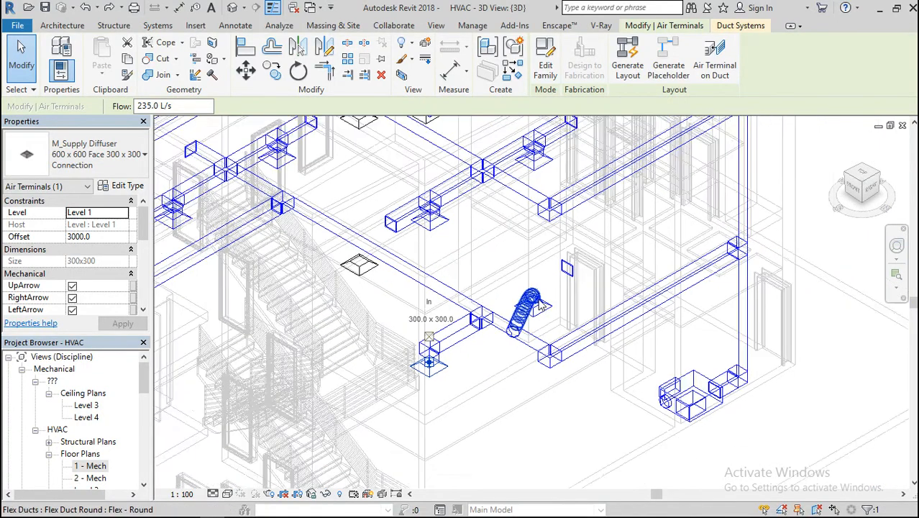
{"action": "scroll", "coordinate": [444, 260], "scroll_direction": "down", "scroll_amount": 4}
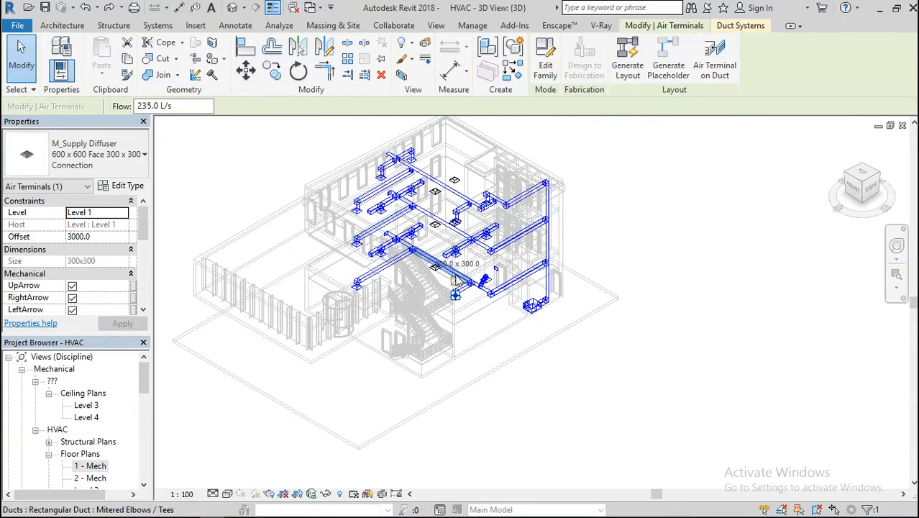
{"action": "scroll", "coordinate": [457, 282], "scroll_direction": "up", "scroll_amount": 8}
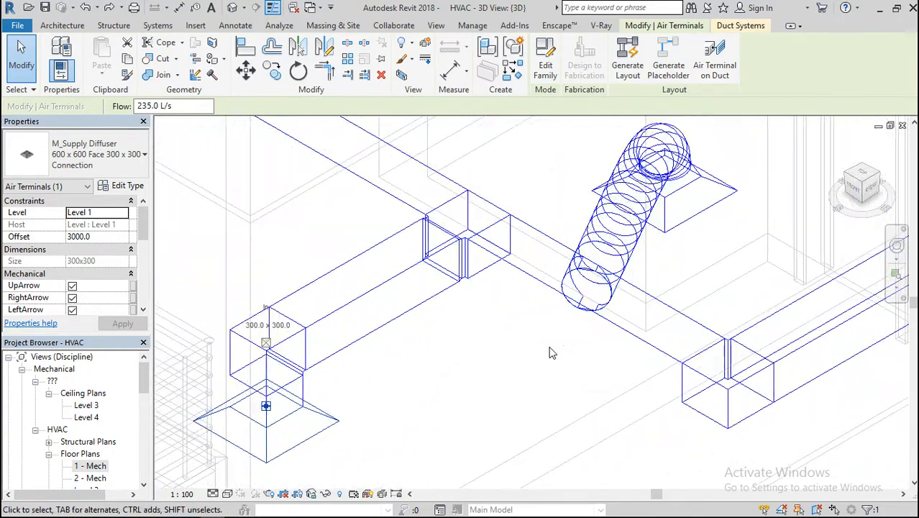
{"action": "scroll", "coordinate": [551, 352], "scroll_direction": "up", "scroll_amount": 1}
{"action": "scroll", "coordinate": [551, 353], "scroll_direction": "down", "scroll_amount": 6}
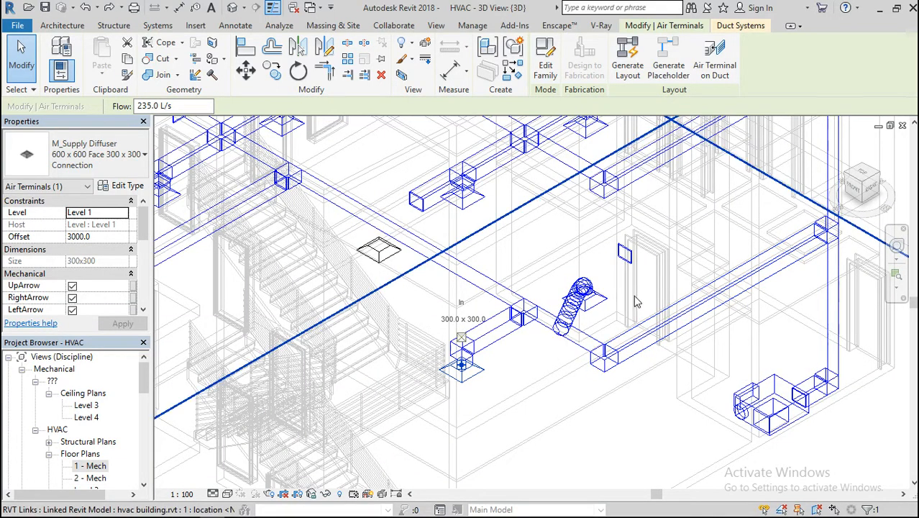
Delete the flex duct and its leftover transition fittings at the main duct and the diffuser
{"action": "left_click", "coordinate": [577, 305]}
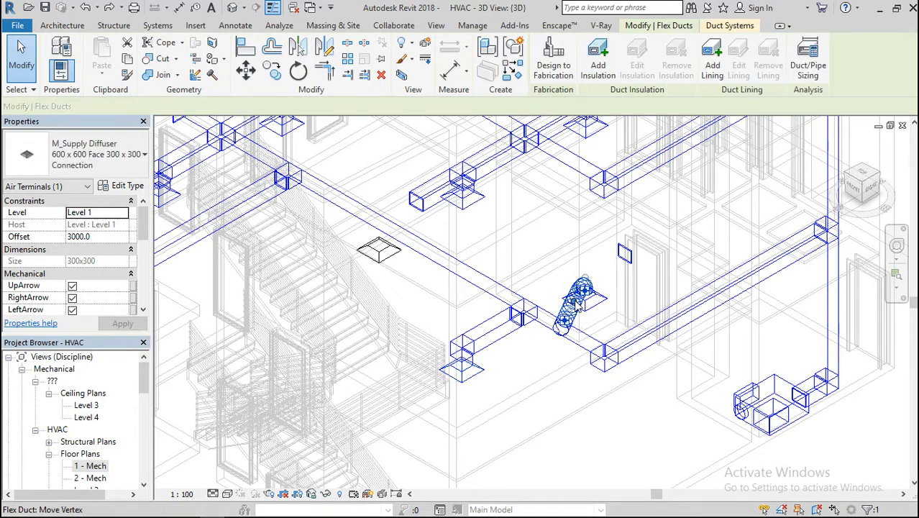
{"action": "key", "text": "Escape"}
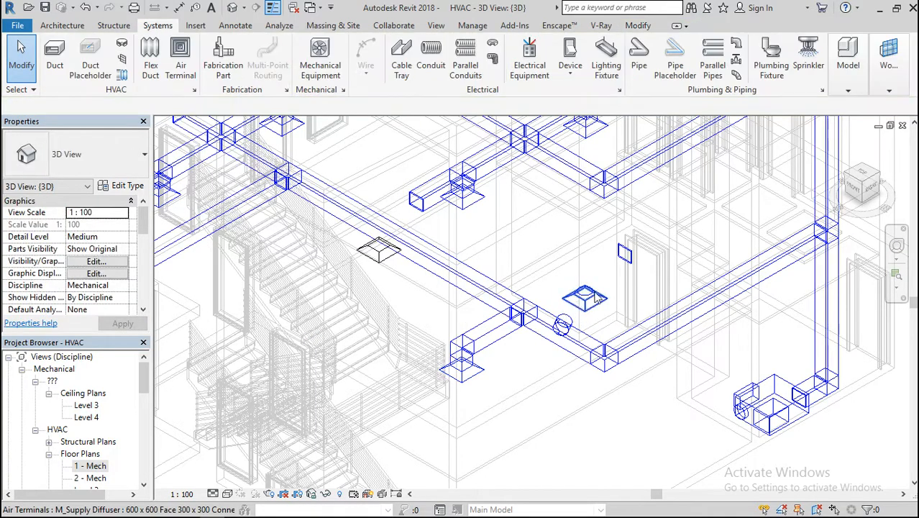
{"action": "left_click", "coordinate": [853, 195]}
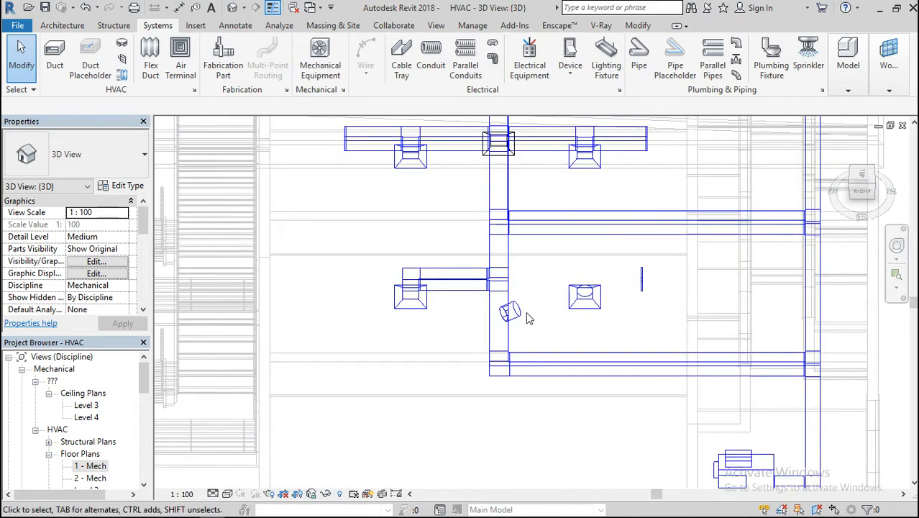
{"action": "left_click", "coordinate": [526, 319]}
{"action": "key", "text": "Delete"}
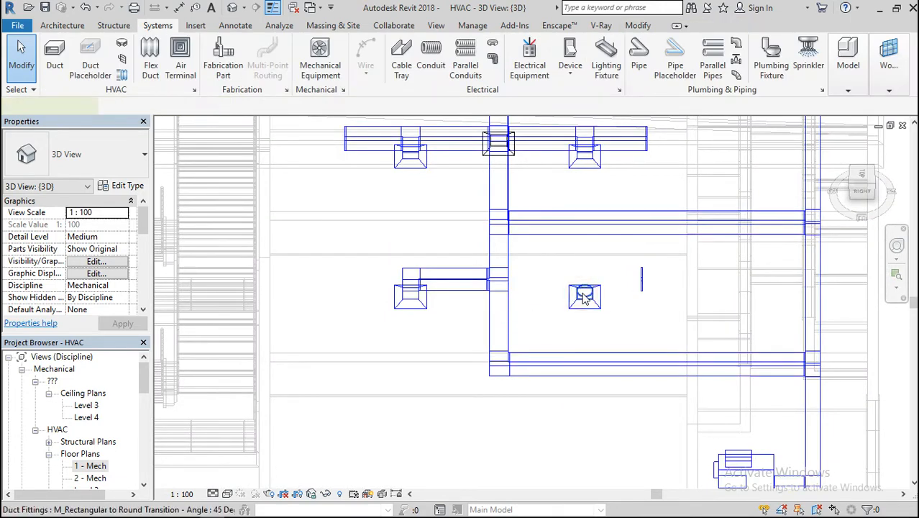
In the 1 - Mech floor plan, move the disconnected supply diffuser sideways, past the tee and toward the corner elbow of the main duct
{"action": "double_click", "coordinate": [89, 467]}
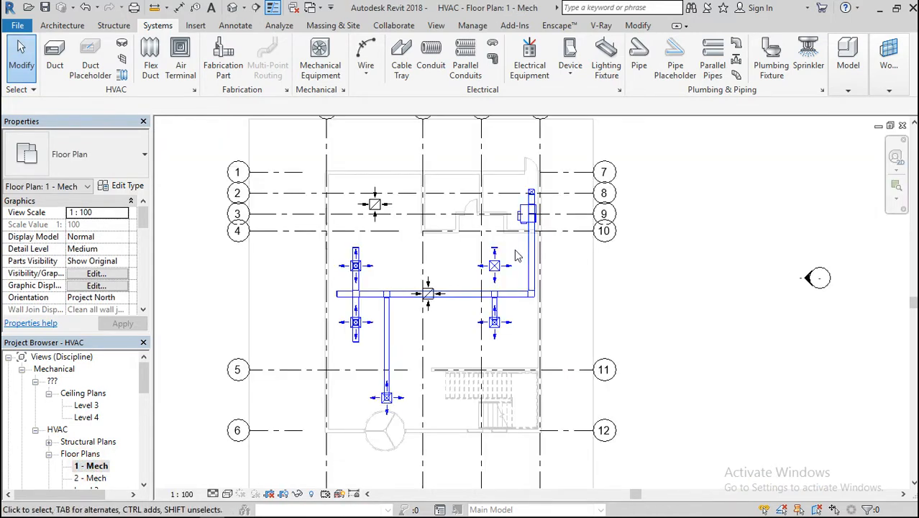
{"action": "left_click", "coordinate": [503, 267]}
{"action": "scroll", "coordinate": [502, 266], "scroll_direction": "up", "scroll_amount": 5}
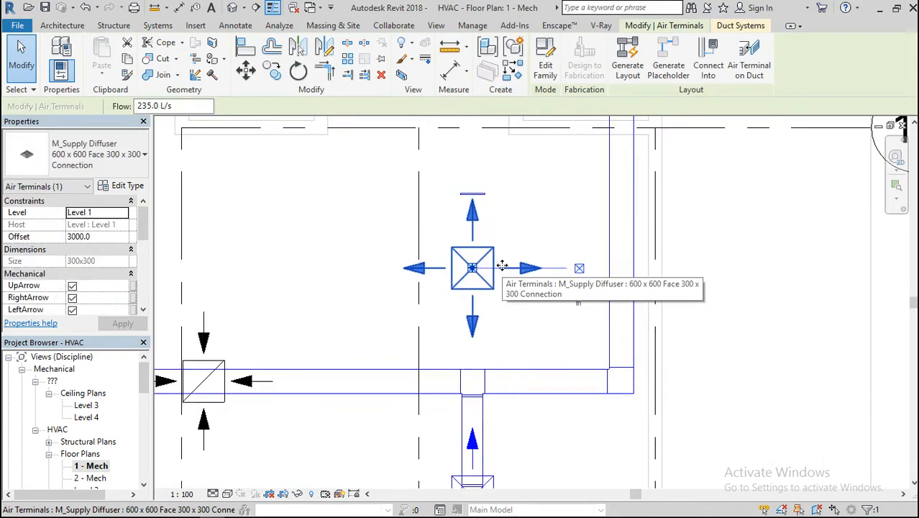
{"action": "left_click_drag", "start_coordinate": [502, 266], "coordinate": [503, 269]}
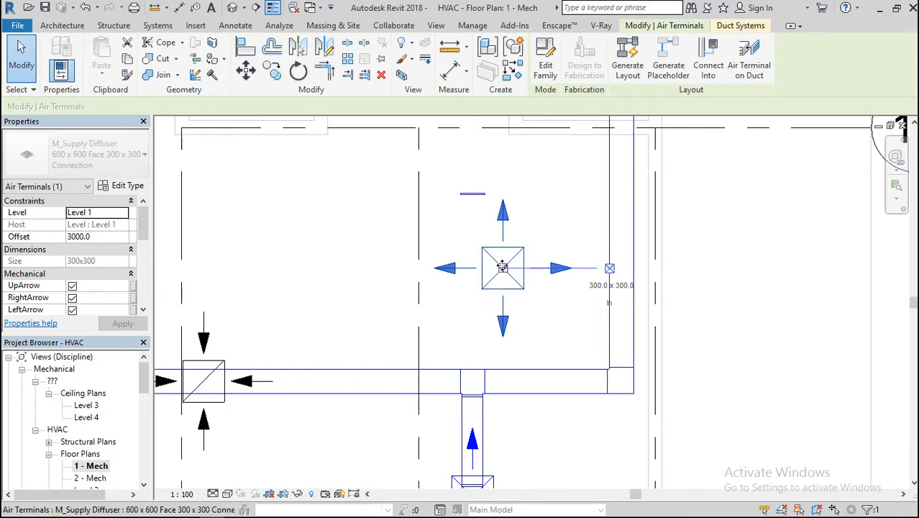
{"action": "key", "text": "Right"}
{"action": "key", "text": "Right"}
{"action": "key", "text": "Right"}
{"action": "key", "text": "Right"}
{"action": "key", "text": "Right"}
{"action": "key", "text": "Right"}
{"action": "key", "text": "Right"}
{"action": "key", "text": "Right"}
{"action": "key", "text": "Right"}
{"action": "key", "text": "Right"}
{"action": "key", "text": "Right"}
{"action": "key", "text": "Right"}
{"action": "key", "text": "Right"}
{"action": "key", "text": "Right"}
{"action": "key", "text": "Right"}
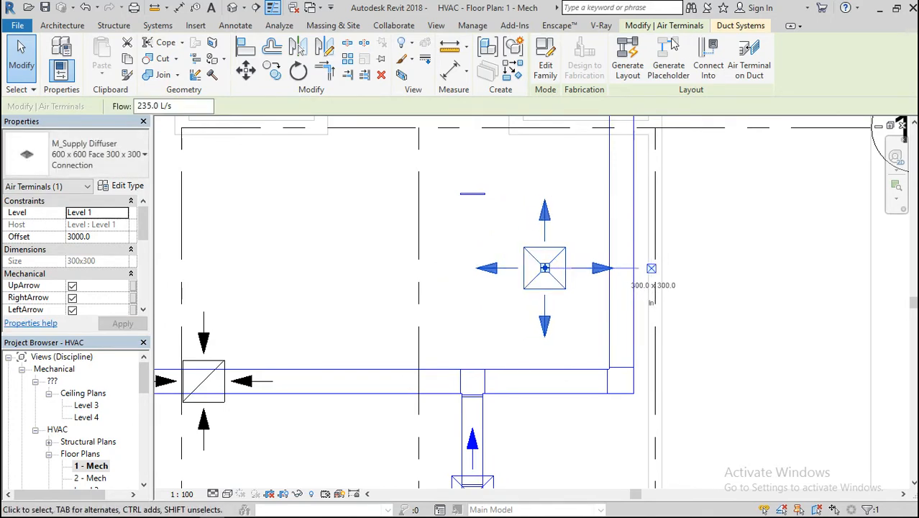
Connect the moved diffuser into the main duct segment between the tee and the corner elbow with Connect Into, and delete the leftover loose fitting
{"action": "left_click", "coordinate": [708, 56]}
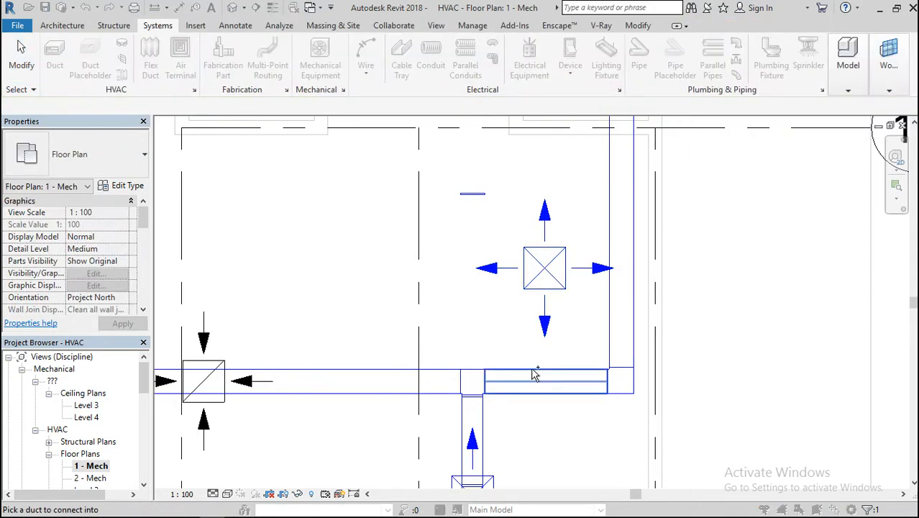
{"action": "left_click", "coordinate": [533, 374]}
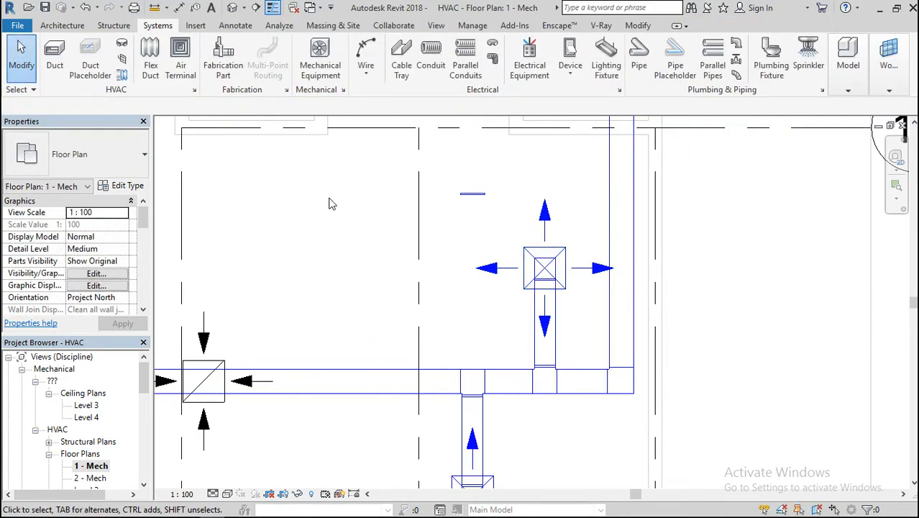
{"action": "left_click", "coordinate": [504, 266]}
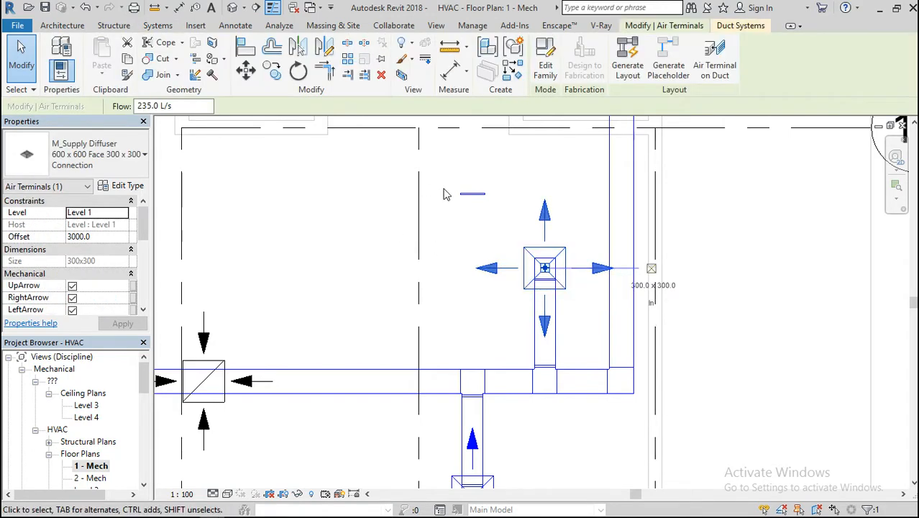
{"action": "left_click", "coordinate": [467, 193]}
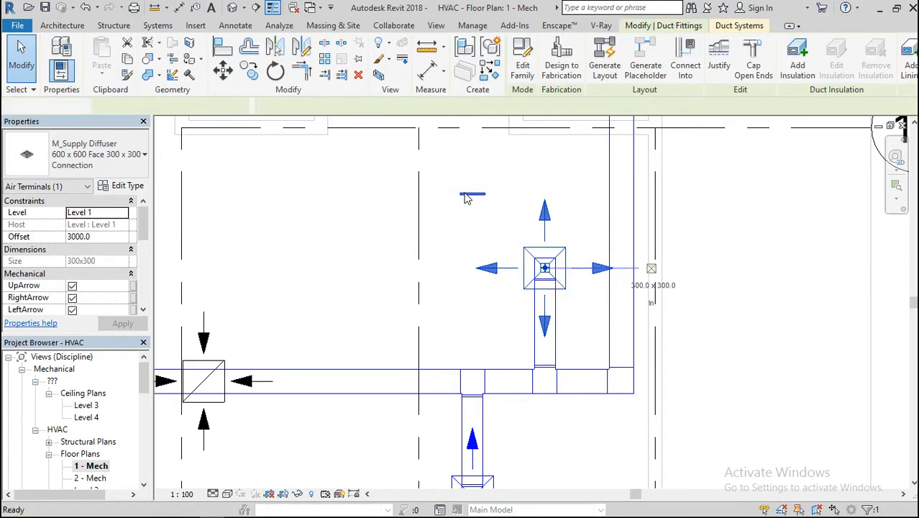
{"action": "key", "text": "Escape"}
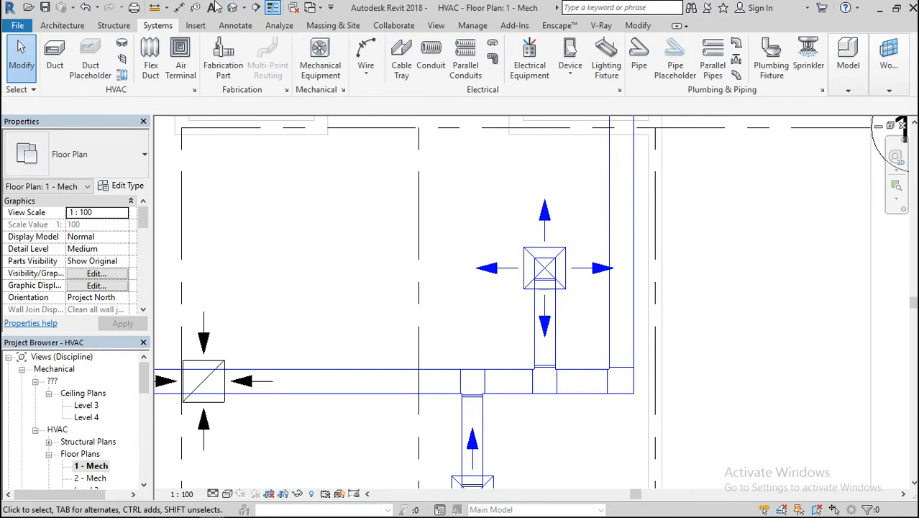
Show the reconnected diffuser in the 3D view at an isometric angle and set the visual style to Realistic
{"action": "left_click", "coordinate": [231, 7]}
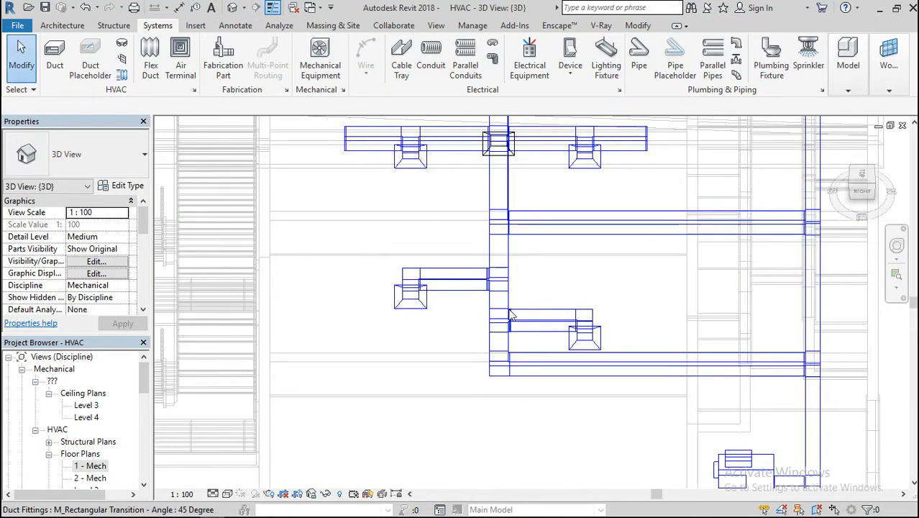
{"action": "mouse_move", "coordinate": [863, 189]}
{"action": "left_mouse_down"}
{"action": "mouse_move", "coordinate": [914, 135]}
{"action": "mouse_move", "coordinate": [916, 93]}
{"action": "mouse_move", "coordinate": [918, 147]}
{"action": "left_mouse_up"}
{"action": "middle_click_drag", "start_coordinate": [561, 296], "coordinate": [506, 291], "text": "shift"}
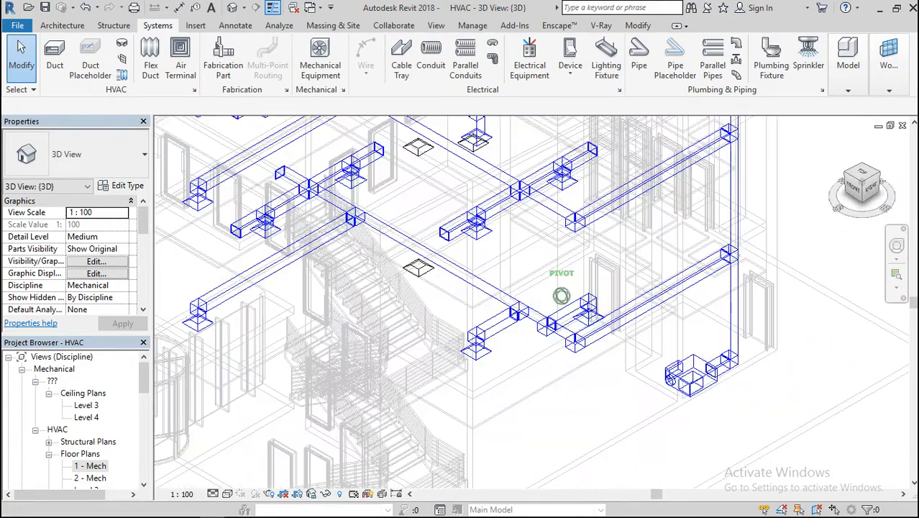
{"action": "left_click", "coordinate": [227, 494]}
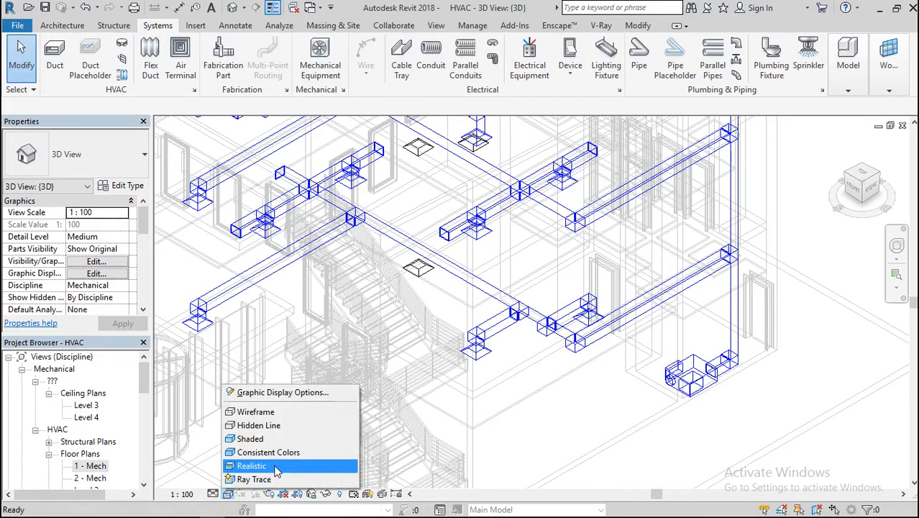
{"action": "left_click", "coordinate": [277, 467]}
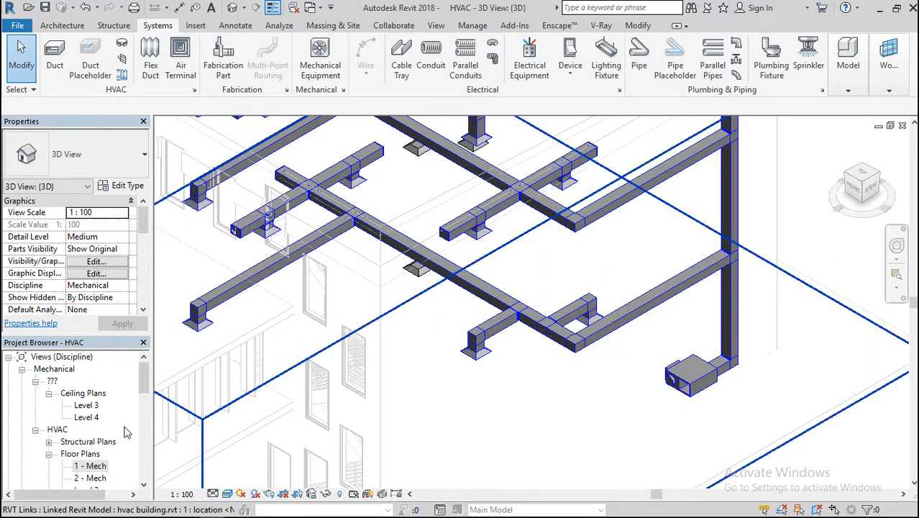
In the 1 - Mech floor plan, draw a U-shaped 400 x 350 rectangular duct from the VAV unit's inlet connector, with a final leg about 1500 mm long
{"action": "double_click", "coordinate": [91, 466]}
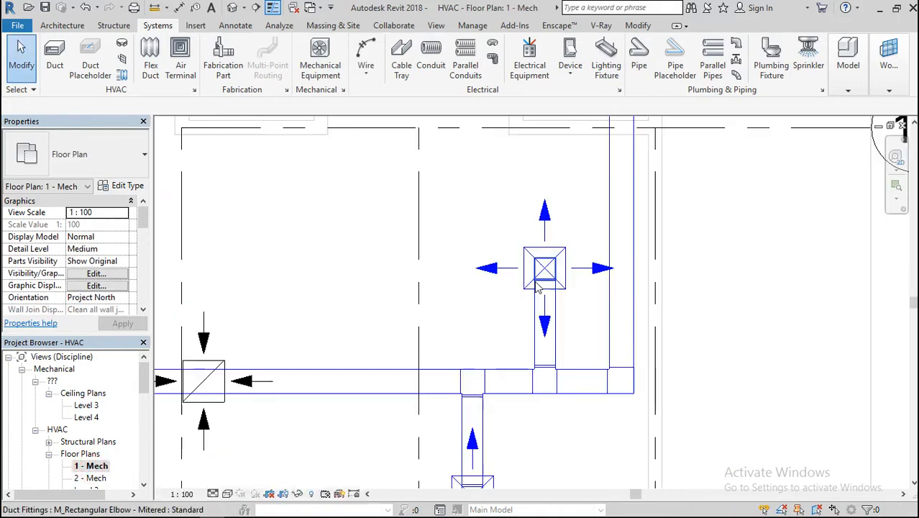
{"action": "scroll", "coordinate": [647, 339], "scroll_direction": "down", "scroll_amount": 5}
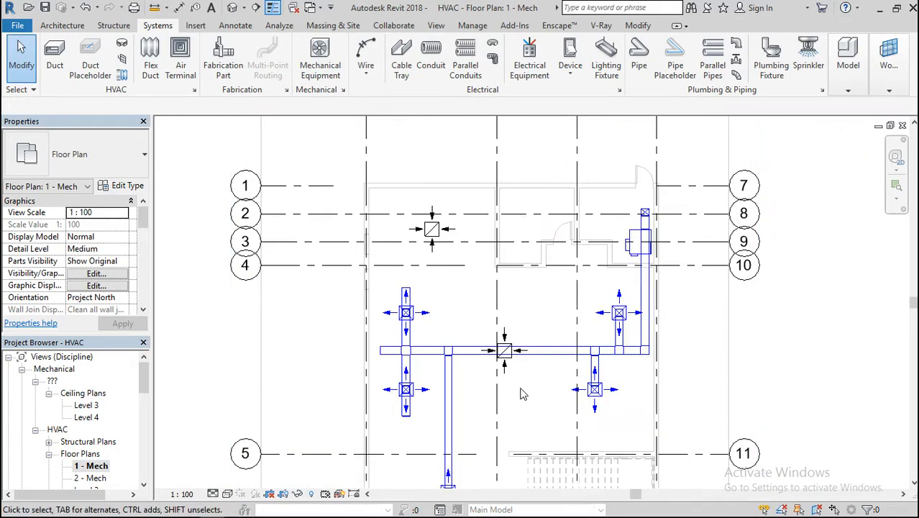
{"action": "scroll", "coordinate": [523, 335], "scroll_direction": "down", "scroll_amount": 1}
{"action": "scroll", "coordinate": [608, 280], "scroll_direction": "up", "scroll_amount": 4}
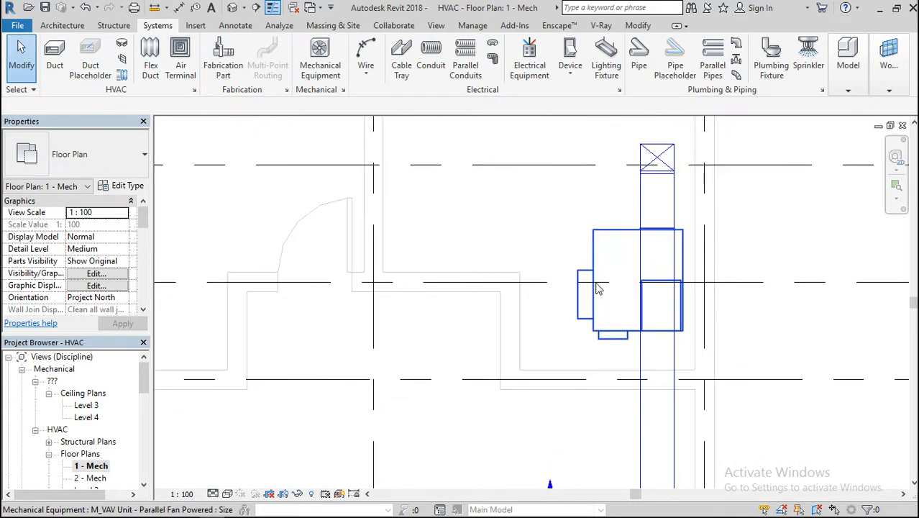
{"action": "left_click", "coordinate": [597, 285]}
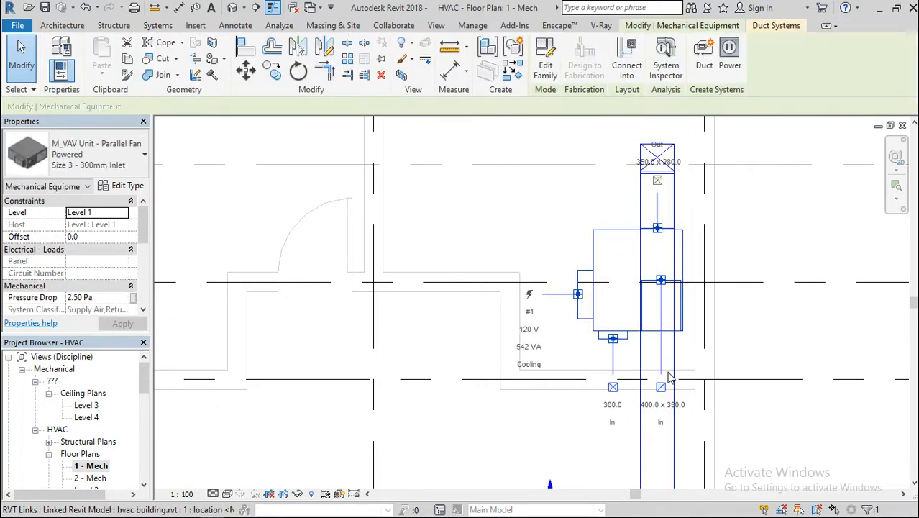
{"action": "left_click", "coordinate": [660, 388]}
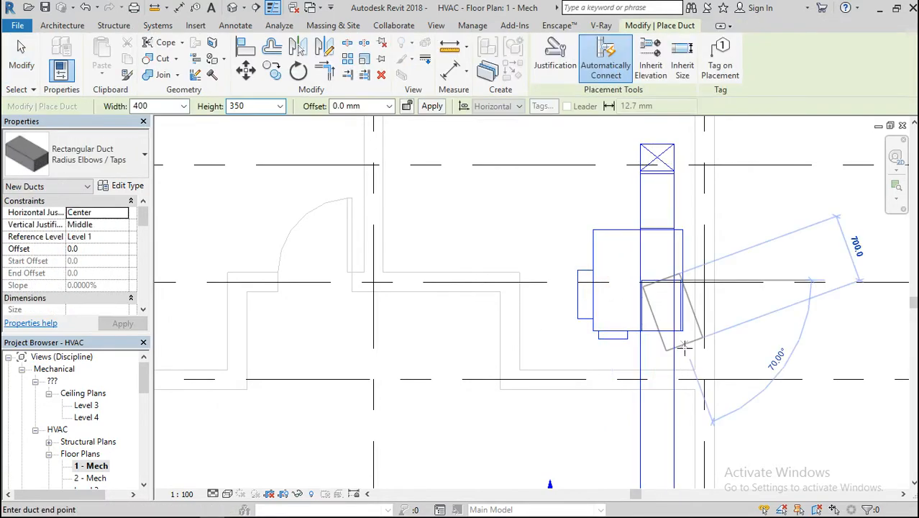
{"action": "scroll", "coordinate": [682, 301], "scroll_direction": "down", "scroll_amount": 1}
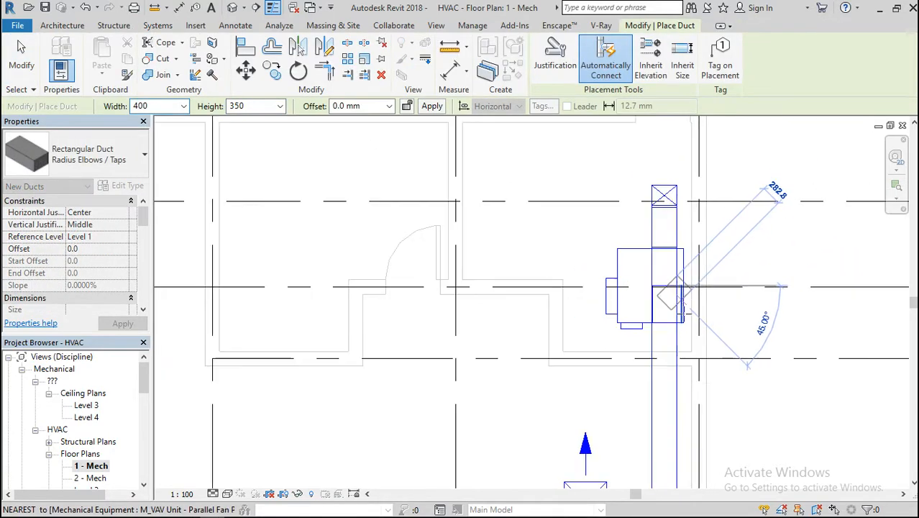
{"action": "left_click", "coordinate": [665, 372]}
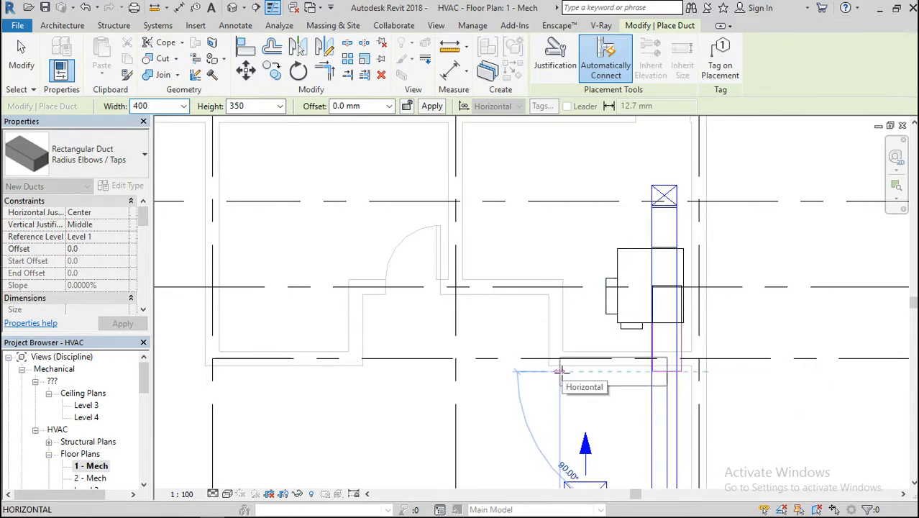
{"action": "left_click", "coordinate": [562, 372]}
{"action": "scroll", "coordinate": [579, 272], "scroll_direction": "down", "scroll_amount": 2}
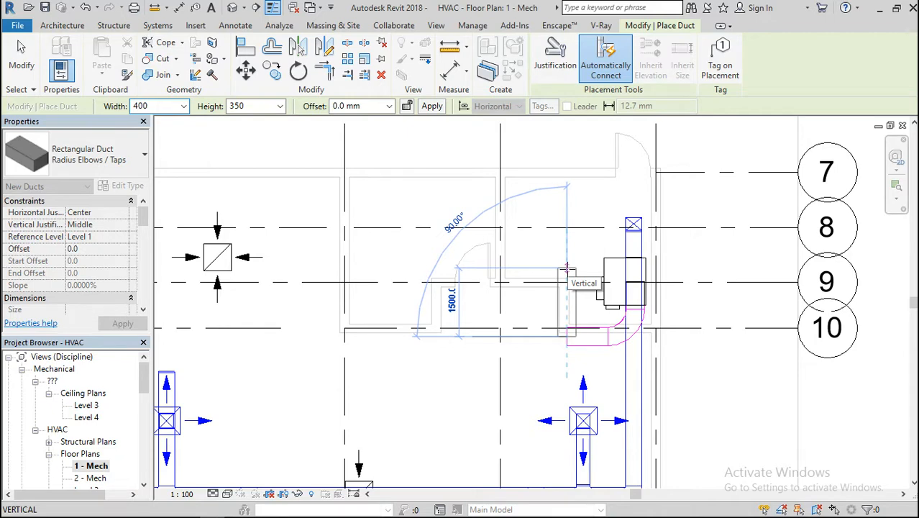
{"action": "left_click", "coordinate": [568, 270]}
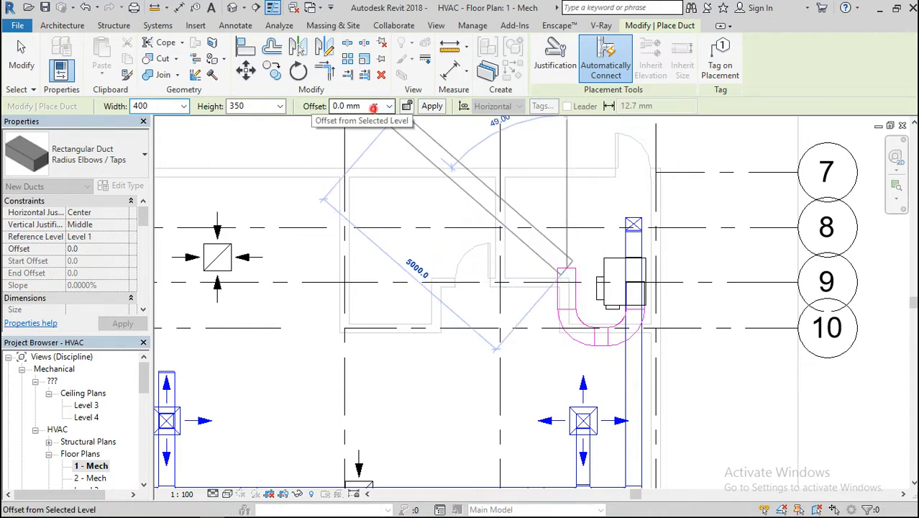
Raise the open end of the U-shaped 400 x 350 duct to an 11000 mm offset, add a short horizontal leg, and inspect the riser in 3D
{"action": "left_click", "coordinate": [374, 107]}
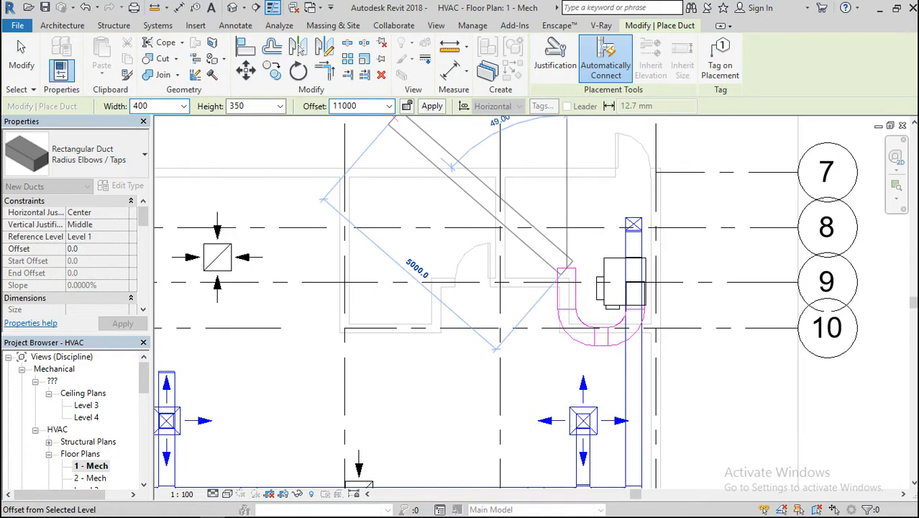
{"action": "key", "text": "Return"}
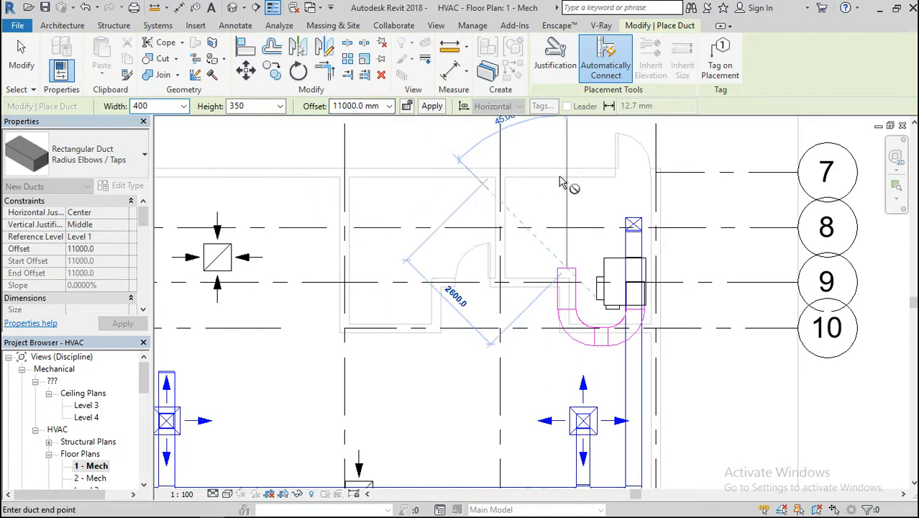
{"action": "left_click", "coordinate": [572, 215]}
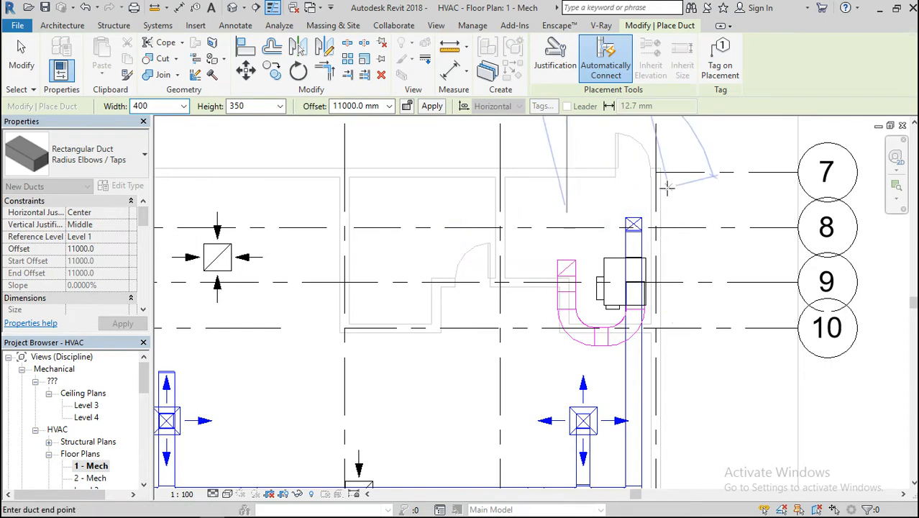
{"action": "key", "text": "Escape"}
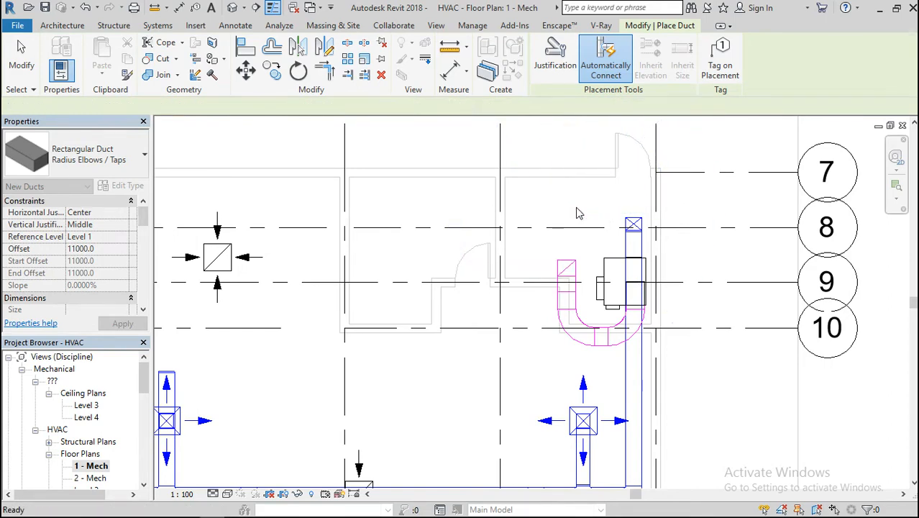
{"action": "left_click", "coordinate": [232, 7]}
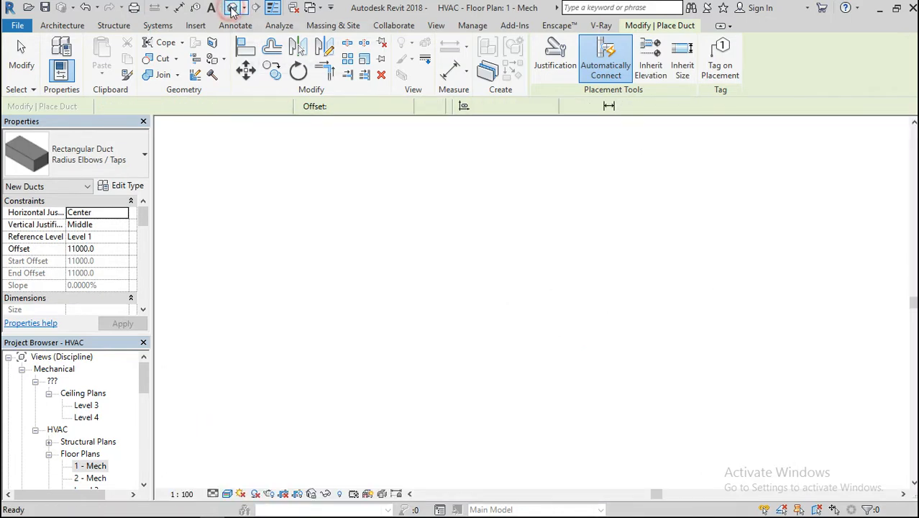
{"action": "scroll", "coordinate": [544, 343], "scroll_direction": "down", "scroll_amount": 3}
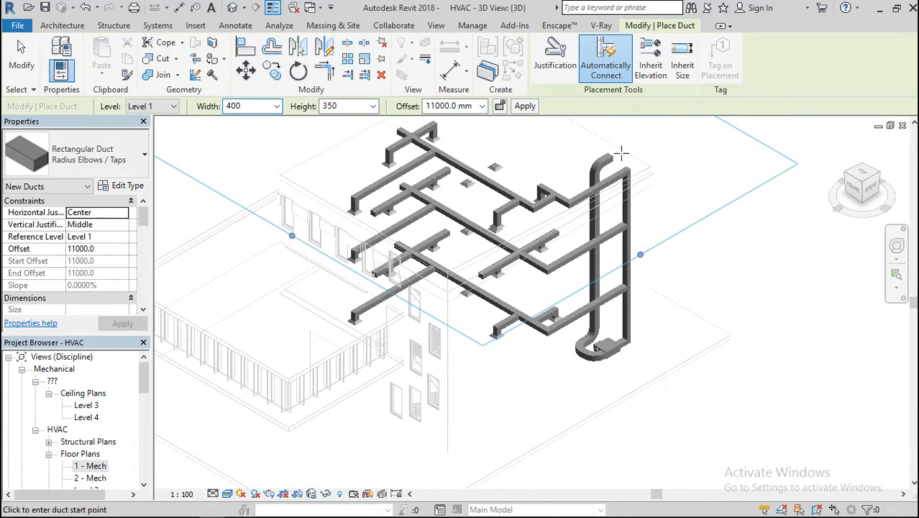
{"action": "scroll", "coordinate": [626, 158], "scroll_direction": "up", "scroll_amount": 5}
{"action": "scroll", "coordinate": [627, 160], "scroll_direction": "down", "scroll_amount": 2}
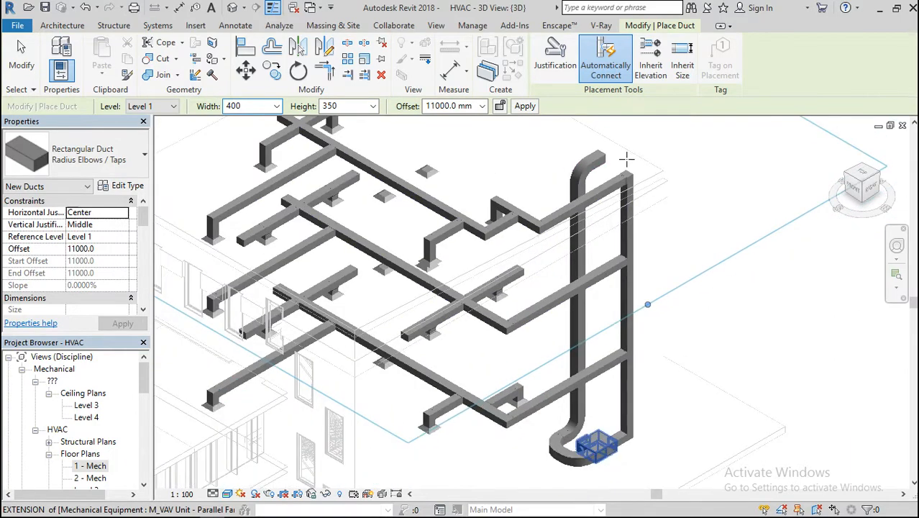
Open the 1 - Ceiling Mech reflected ceiling plan, focused on the riser and return diffusers
{"action": "double_click", "coordinate": [90, 466]}
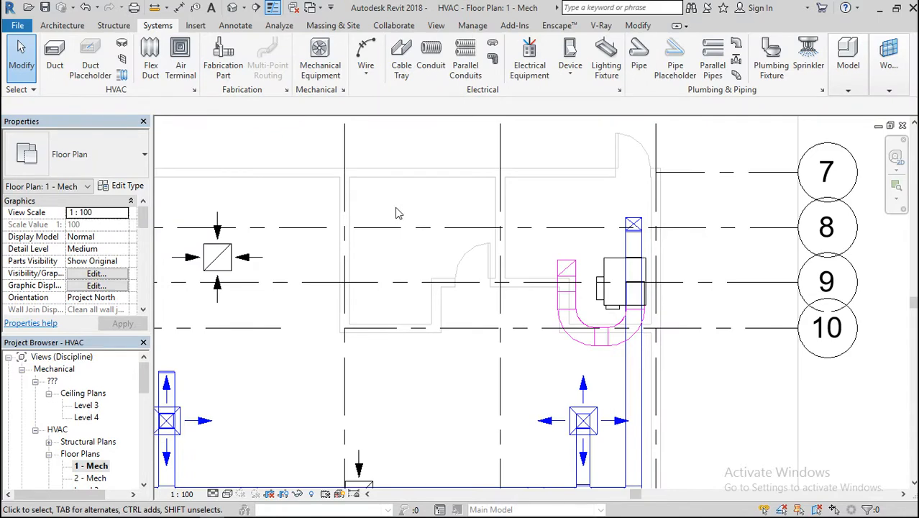
{"action": "scroll", "coordinate": [397, 213], "scroll_direction": "down", "scroll_amount": 3}
{"action": "scroll", "coordinate": [127, 421], "scroll_direction": "down", "scroll_amount": 2}
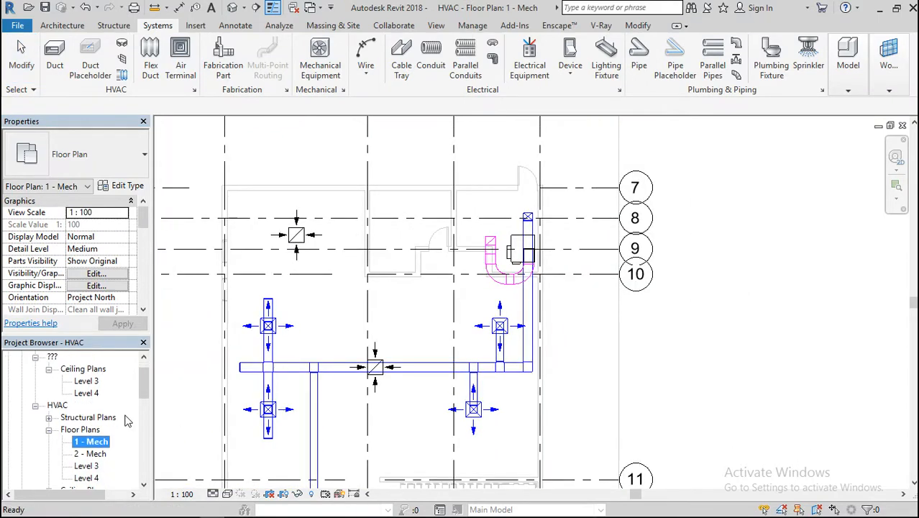
{"action": "double_click", "coordinate": [102, 454]}
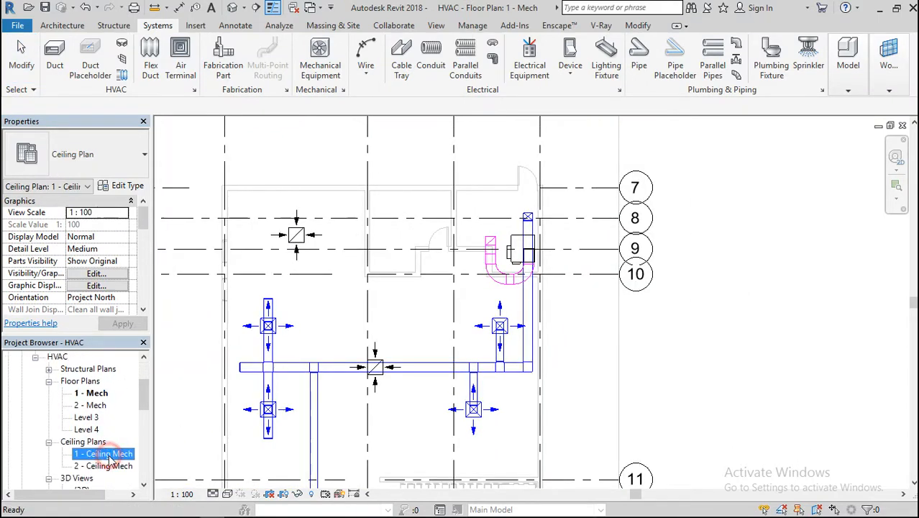
{"action": "scroll", "coordinate": [490, 249], "scroll_direction": "up", "scroll_amount": 5}
{"action": "scroll", "coordinate": [615, 237], "scroll_direction": "down", "scroll_amount": 3}
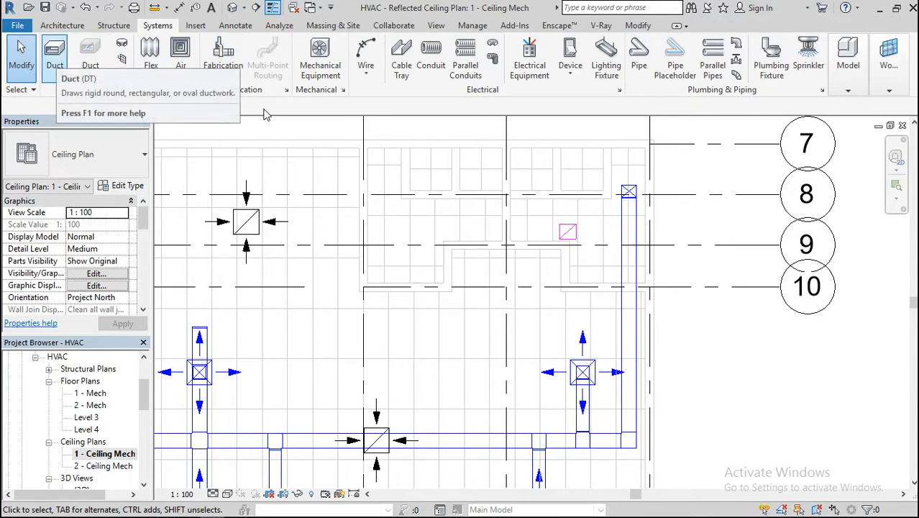
{"action": "left_click", "coordinate": [568, 232]}
{"action": "right_click", "coordinate": [567, 232]}
{"action": "left_click", "coordinate": [628, 317]}
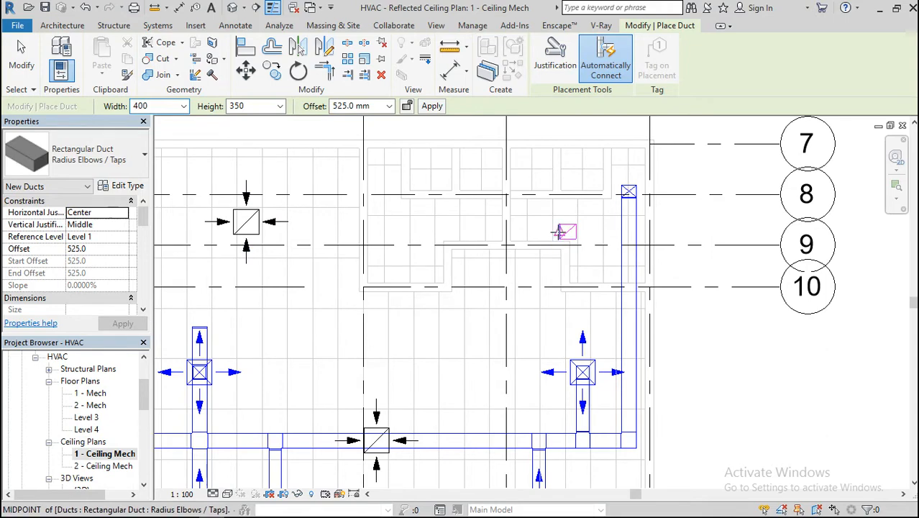
{"action": "left_click", "coordinate": [371, 106]}
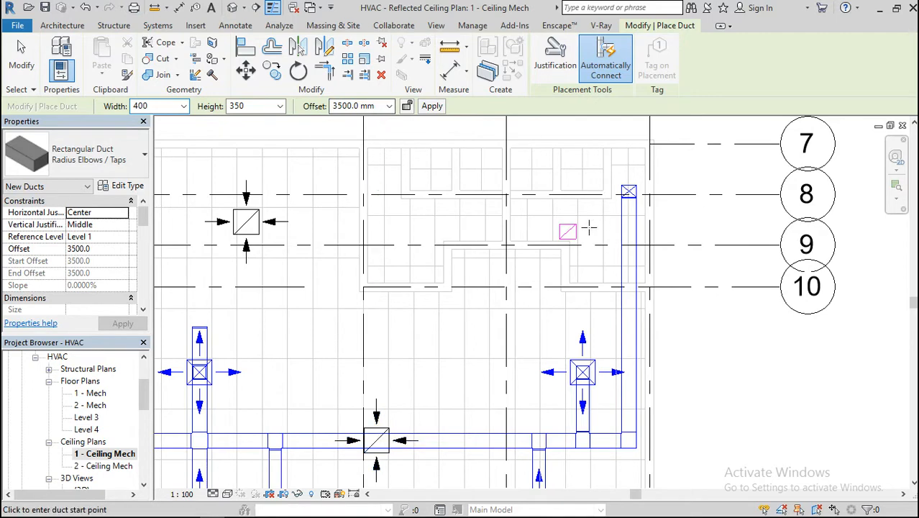
{"action": "left_click", "coordinate": [559, 232]}
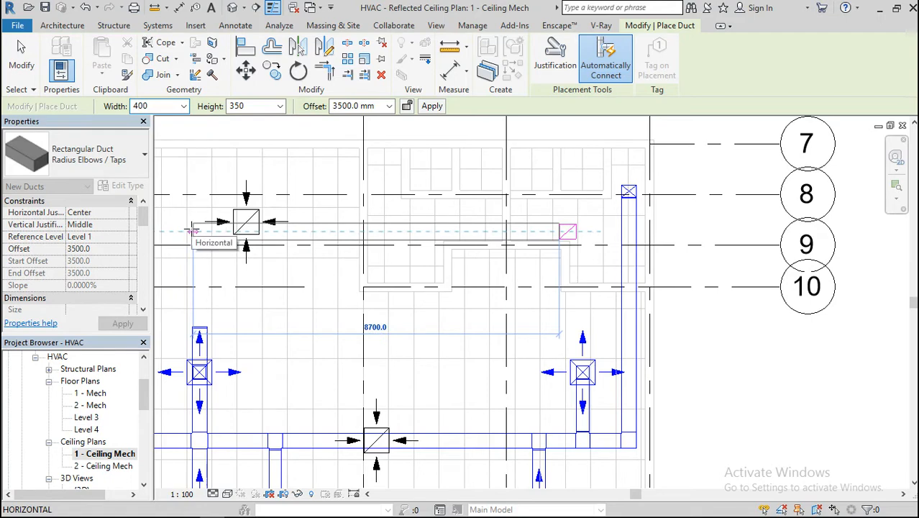
{"action": "key", "text": "Escape"}
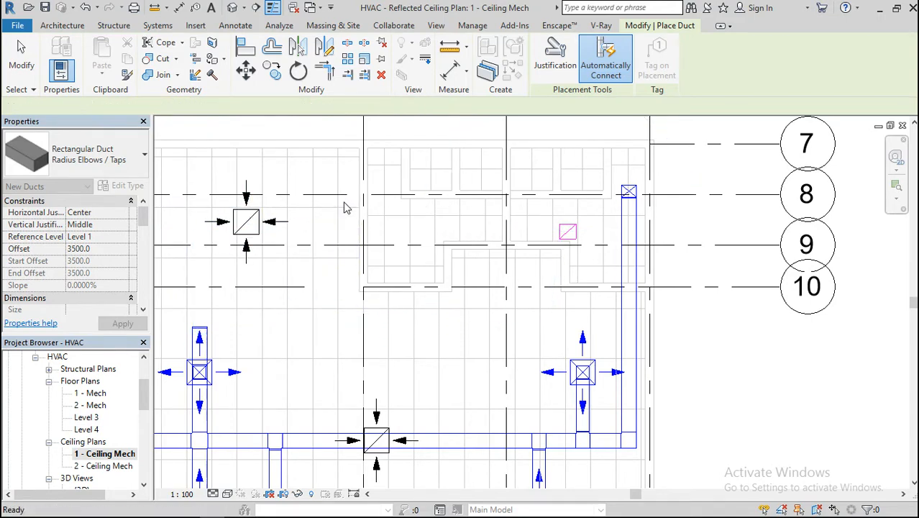
{"action": "key", "text": "Escape"}
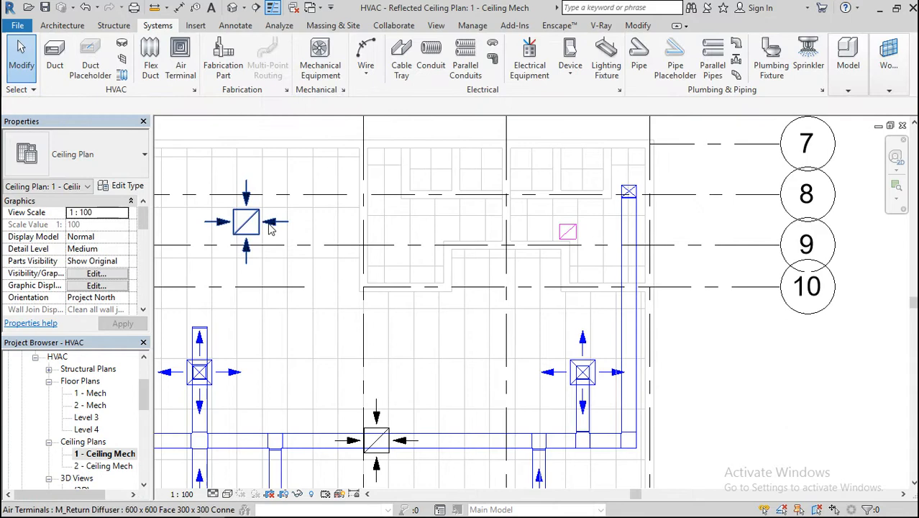
Connect the return diffuser between gridlines 8 and 9 to the vertical 400 x 350 riser with Connect Into
{"action": "left_click", "coordinate": [269, 225]}
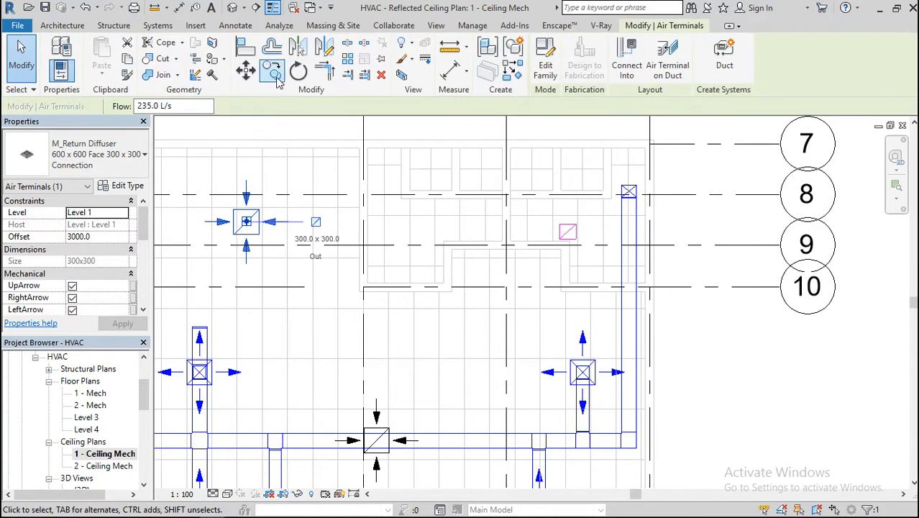
{"action": "left_click", "coordinate": [627, 58]}
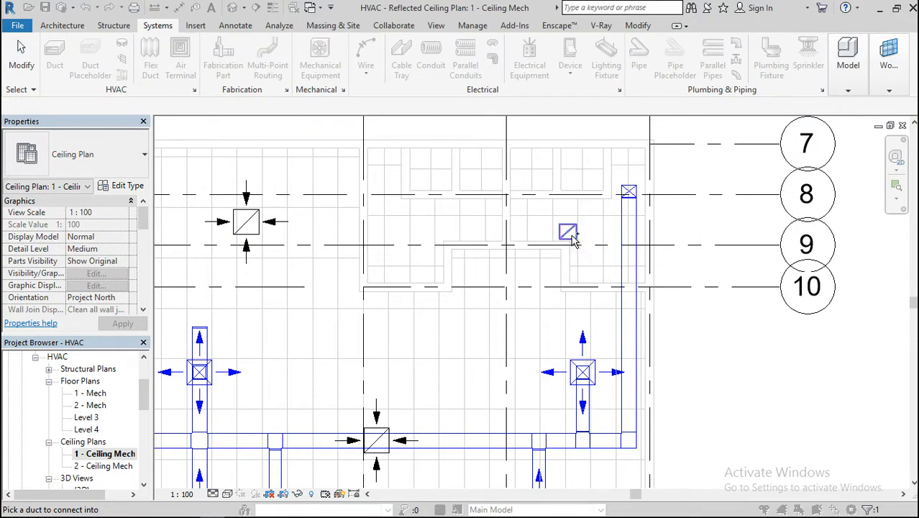
{"action": "left_click", "coordinate": [568, 232]}
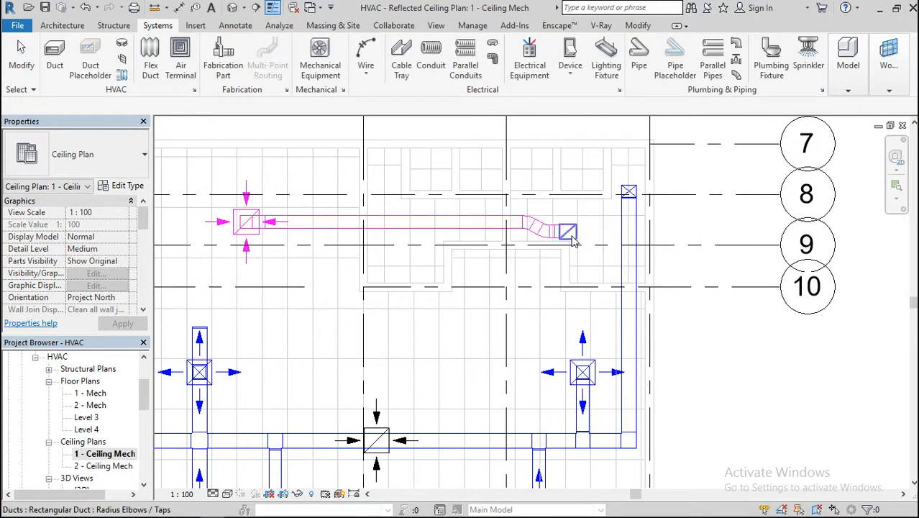
{"action": "scroll", "coordinate": [570, 234], "scroll_direction": "up", "scroll_amount": 2}
{"action": "scroll", "coordinate": [568, 232], "scroll_direction": "up", "scroll_amount": 3}
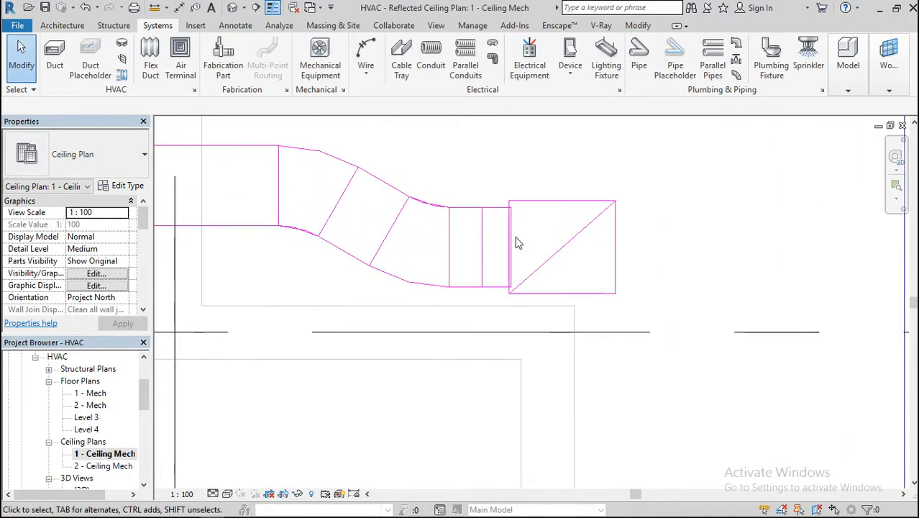
{"action": "scroll", "coordinate": [545, 245], "scroll_direction": "down", "scroll_amount": 4}
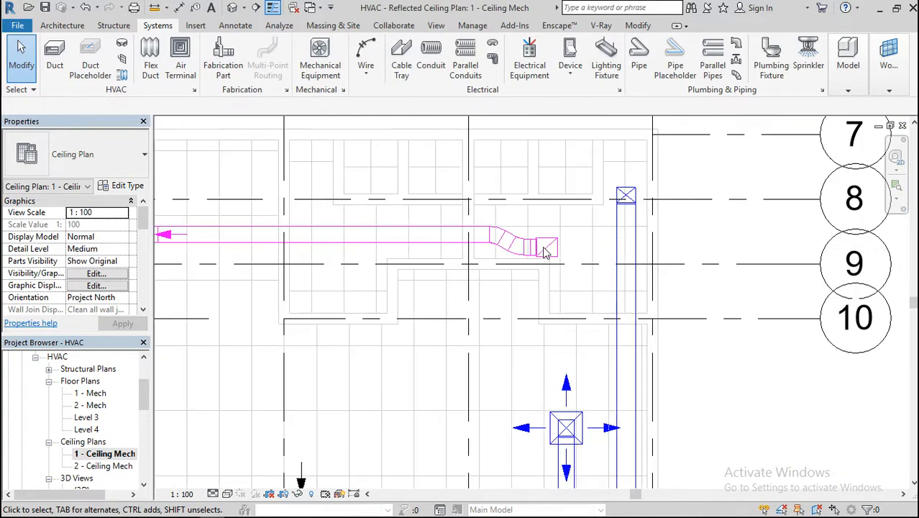
{"action": "scroll", "coordinate": [544, 248], "scroll_direction": "down", "scroll_amount": 3}
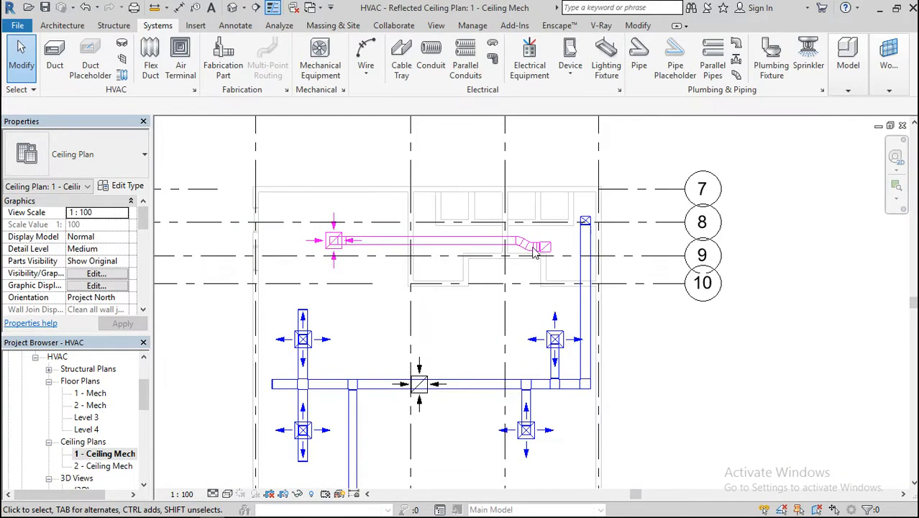
In the 3D view, try connecting the other Level 1 return diffuser into the new horizontal return branch with Connect Into, and undo the connection
{"action": "left_click", "coordinate": [232, 7]}
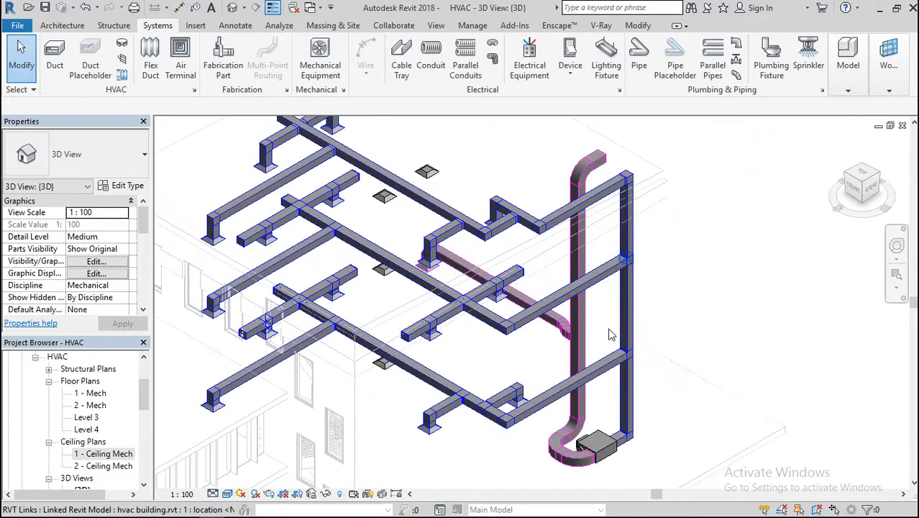
{"action": "mouse_move", "coordinate": [858, 176]}
{"action": "left_mouse_down"}
{"action": "mouse_move", "coordinate": [826, 154]}
{"action": "mouse_move", "coordinate": [759, 189]}
{"action": "mouse_move", "coordinate": [765, 167]}
{"action": "mouse_move", "coordinate": [826, 211]}
{"action": "left_mouse_up"}
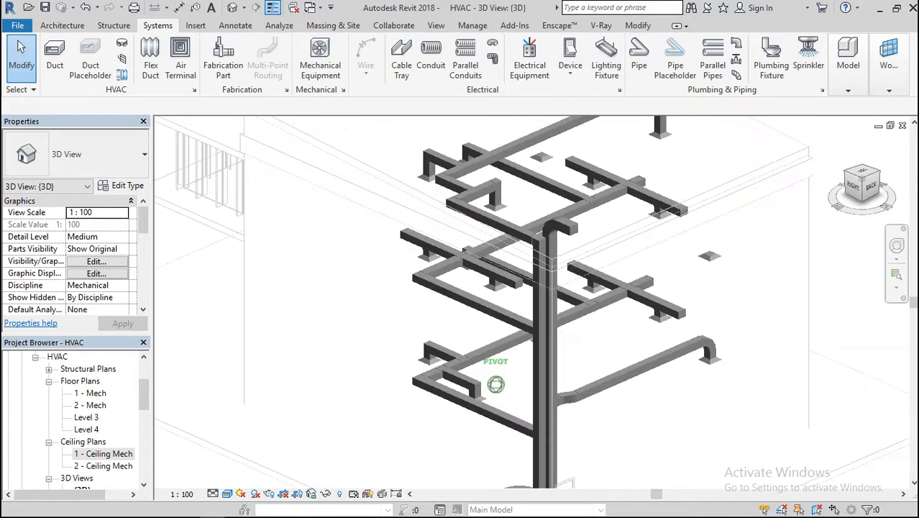
{"action": "left_click", "coordinate": [869, 197]}
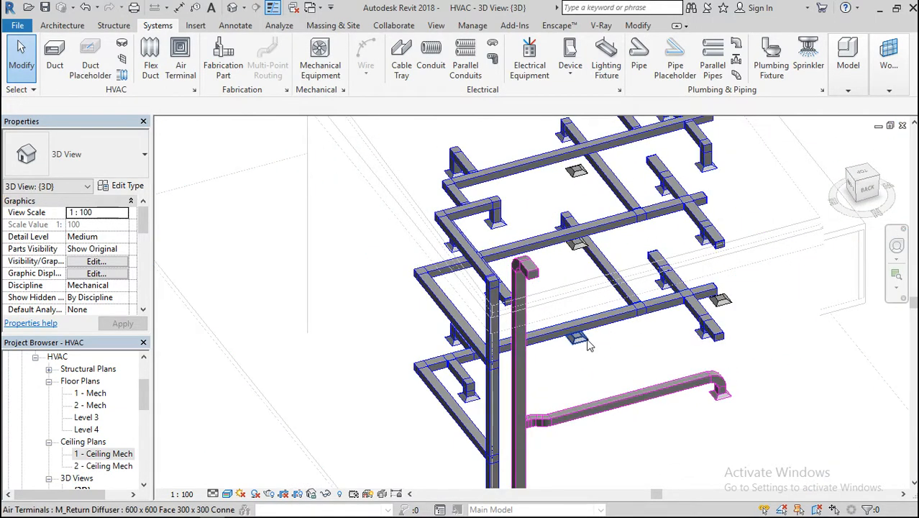
{"action": "left_click", "coordinate": [582, 340]}
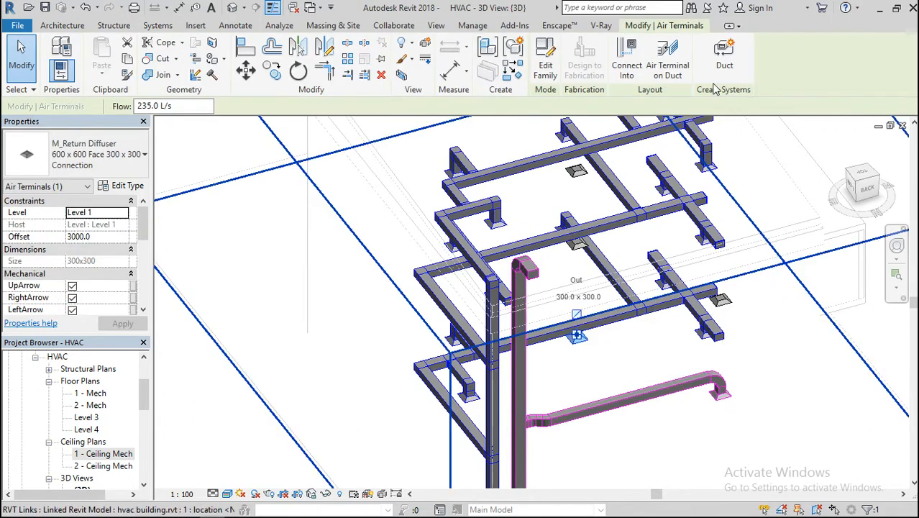
{"action": "left_click", "coordinate": [625, 66]}
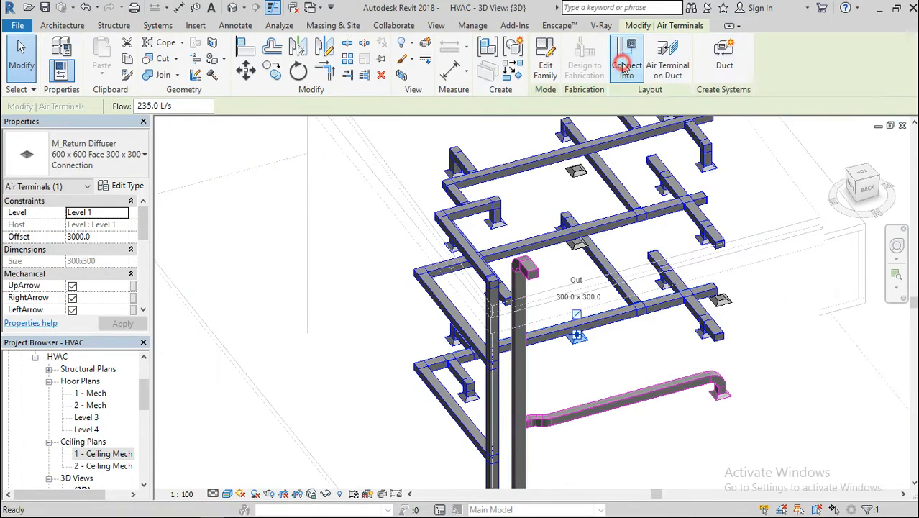
{"action": "left_click", "coordinate": [625, 397]}
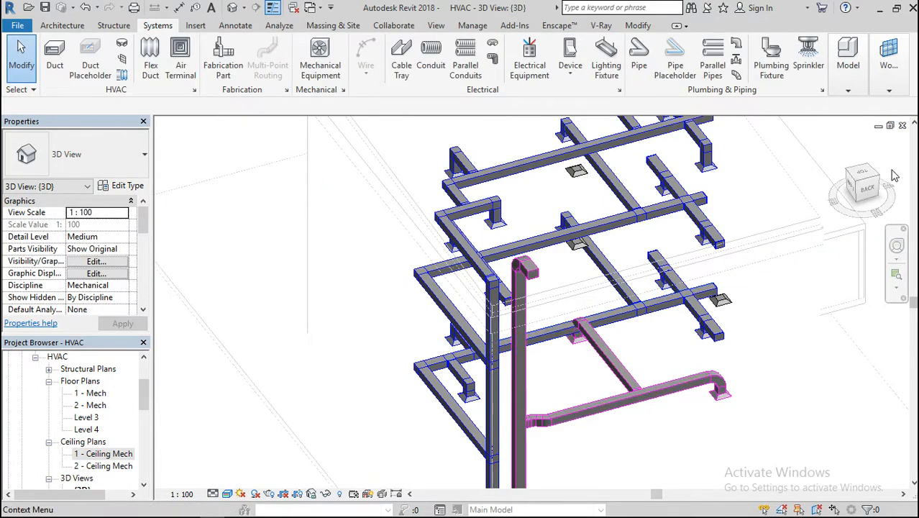
{"action": "mouse_move", "coordinate": [865, 184]}
{"action": "left_mouse_down"}
{"action": "mouse_move", "coordinate": [189, 172]}
{"action": "mouse_move", "coordinate": [320, 122]}
{"action": "mouse_move", "coordinate": [354, 189]}
{"action": "mouse_move", "coordinate": [309, 129]}
{"action": "mouse_move", "coordinate": [200, 131]}
{"action": "mouse_move", "coordinate": [135, 177]}
{"action": "mouse_move", "coordinate": [93, 180]}
{"action": "left_mouse_up"}
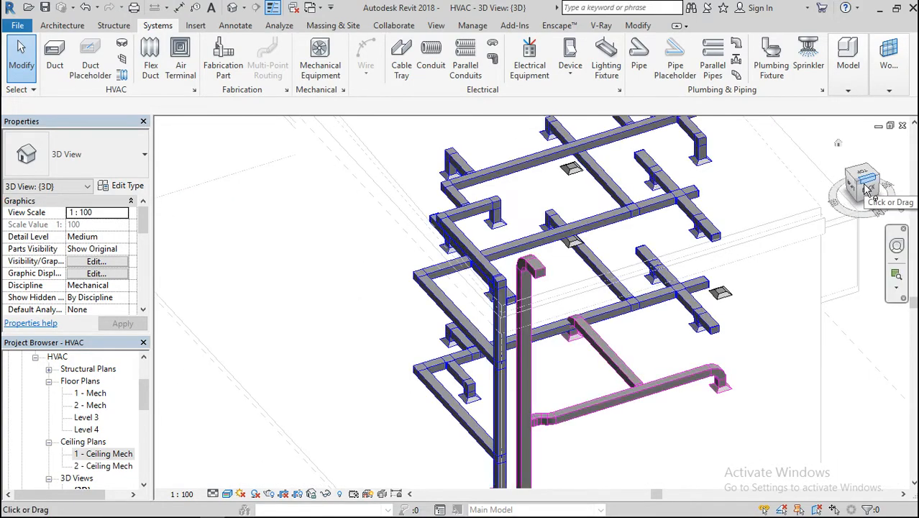
{"action": "key", "text": "ctrl+z"}
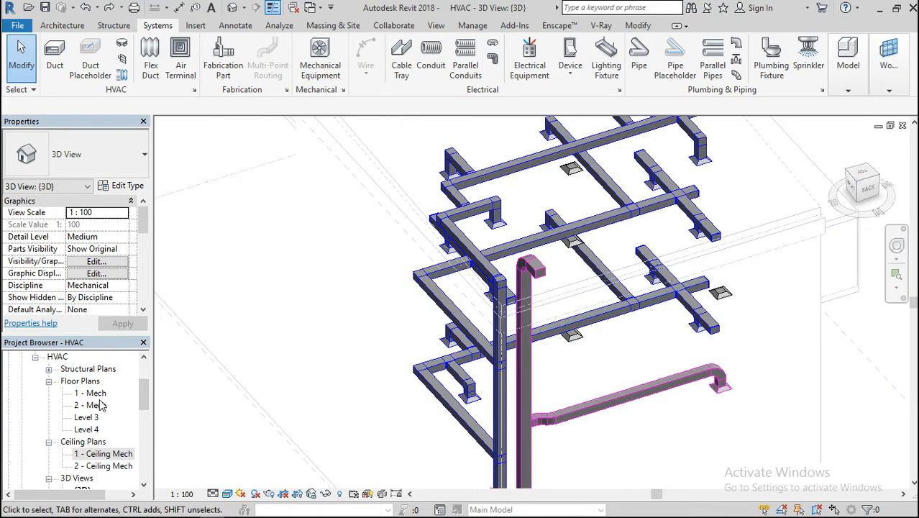
In the 1 - Ceiling Mech plan, move the unconnected return diffuser near gridline B off the supply main, towards gridline 10
{"action": "double_click", "coordinate": [105, 454]}
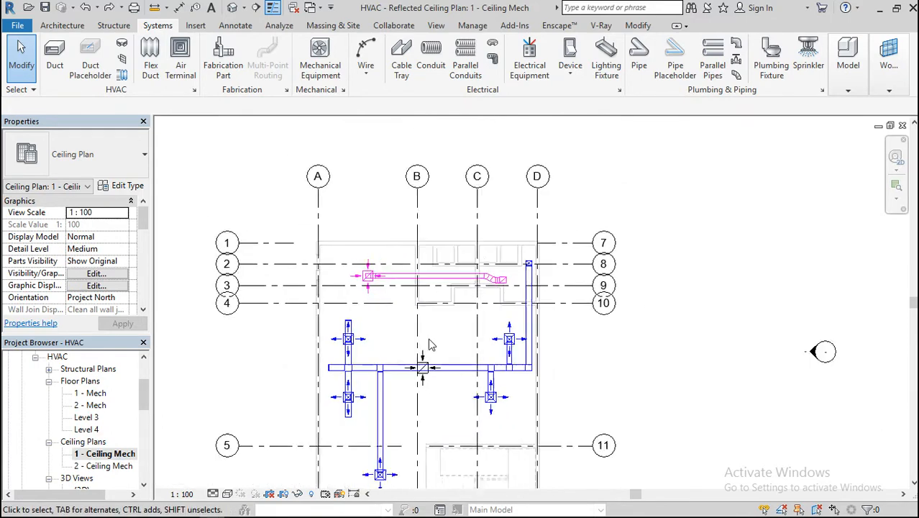
{"action": "scroll", "coordinate": [431, 343], "scroll_direction": "down", "scroll_amount": 3}
{"action": "scroll", "coordinate": [425, 379], "scroll_direction": "up", "scroll_amount": 4}
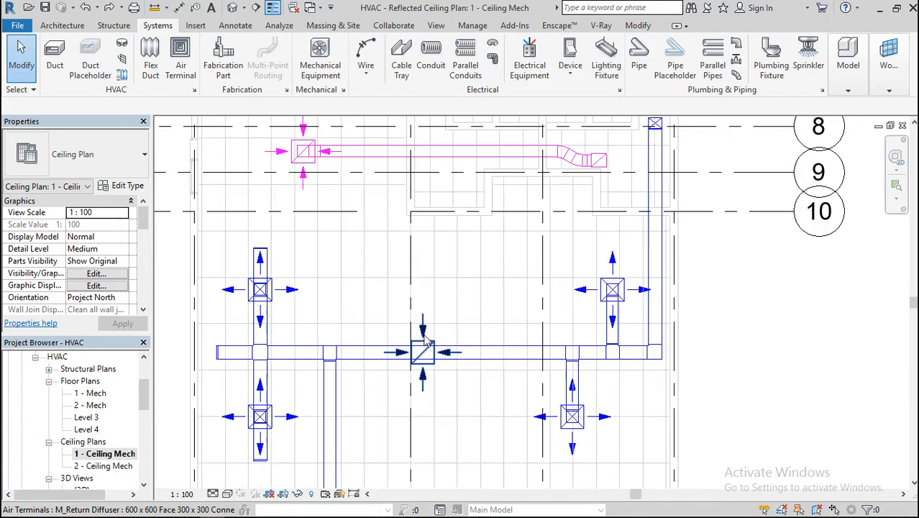
{"action": "left_click", "coordinate": [424, 358]}
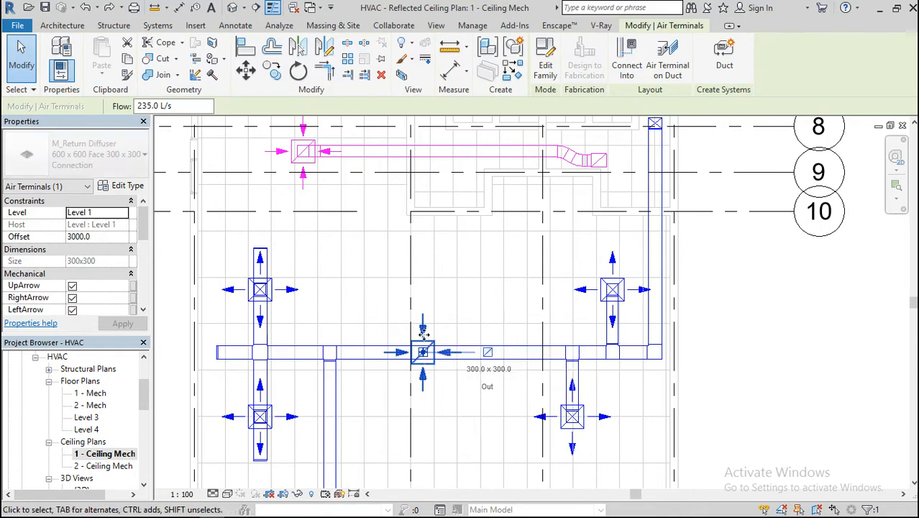
{"action": "left_click_drag", "start_coordinate": [424, 352], "coordinate": [424, 335]}
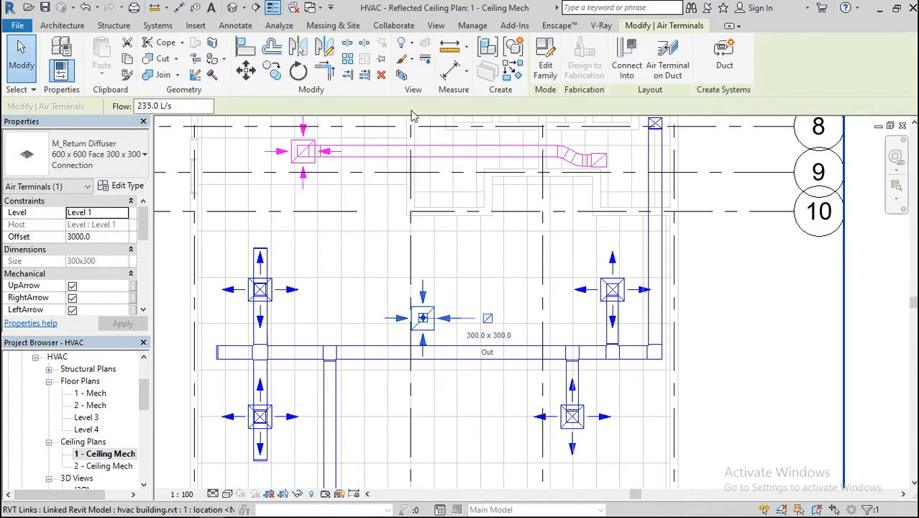
Connect the moved Level 1 return diffuser to the horizontal return branch with Connect Into, and inspect the ductwork in 3D
{"action": "left_click", "coordinate": [627, 71]}
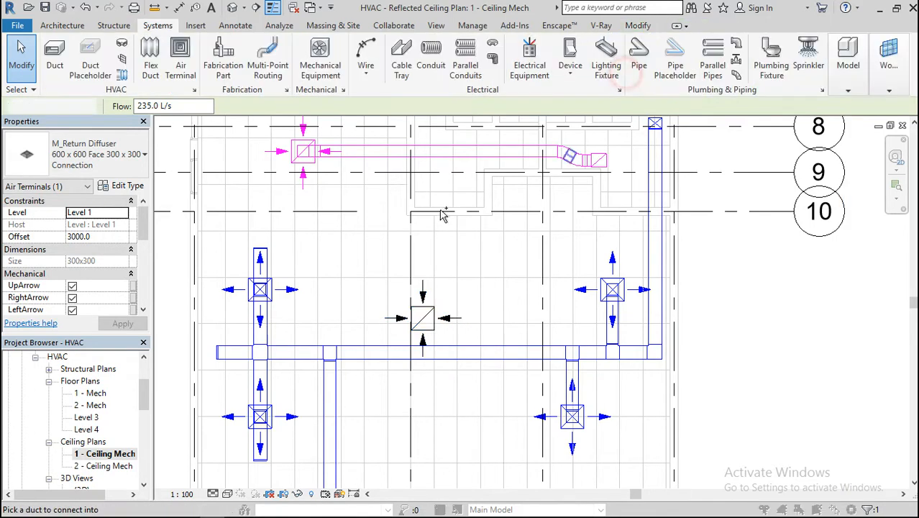
{"action": "left_click", "coordinate": [432, 152]}
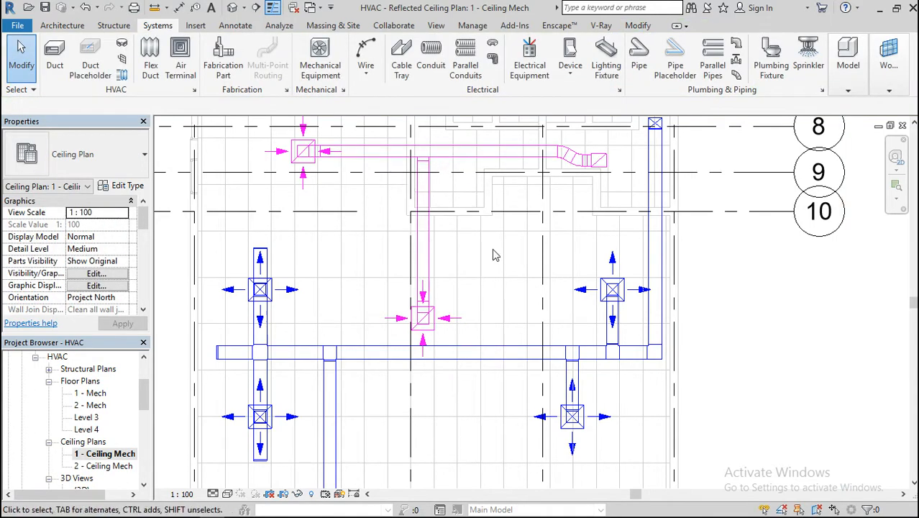
{"action": "scroll", "coordinate": [492, 254], "scroll_direction": "down", "scroll_amount": 3}
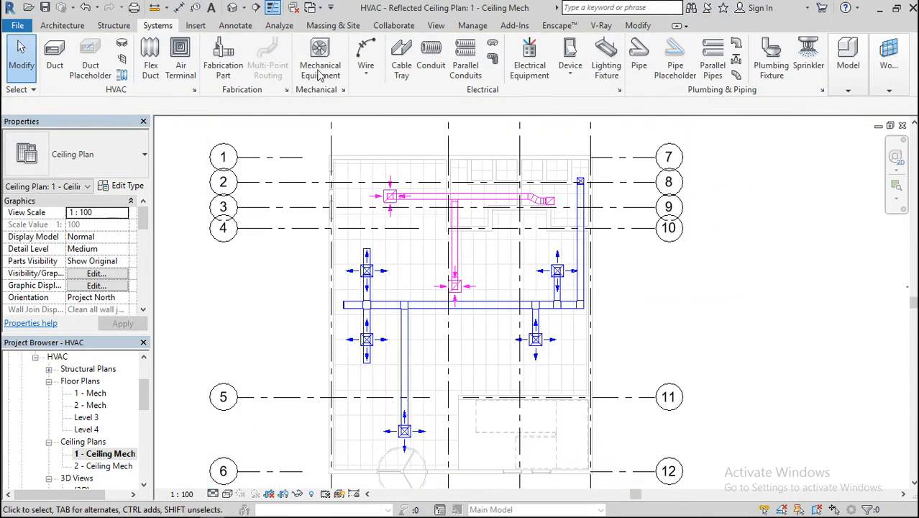
{"action": "left_click", "coordinate": [232, 9]}
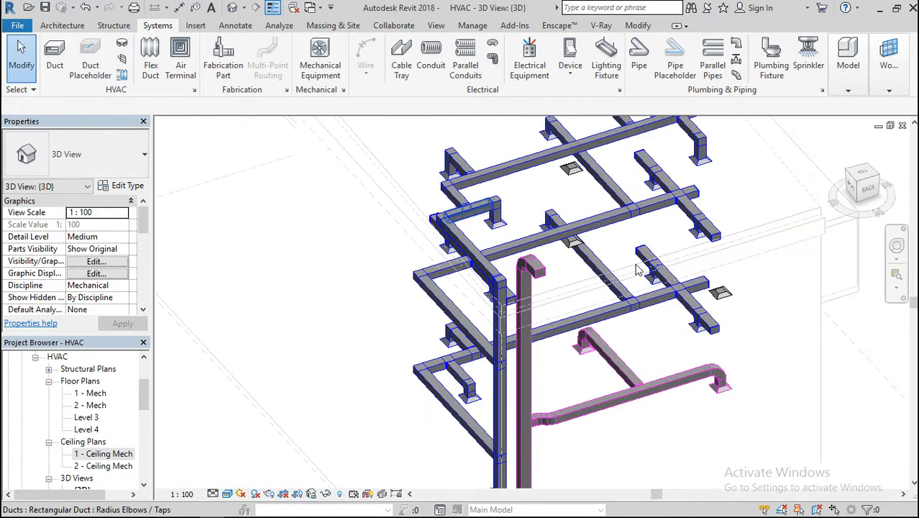
{"action": "scroll", "coordinate": [692, 294], "scroll_direction": "down", "scroll_amount": 1}
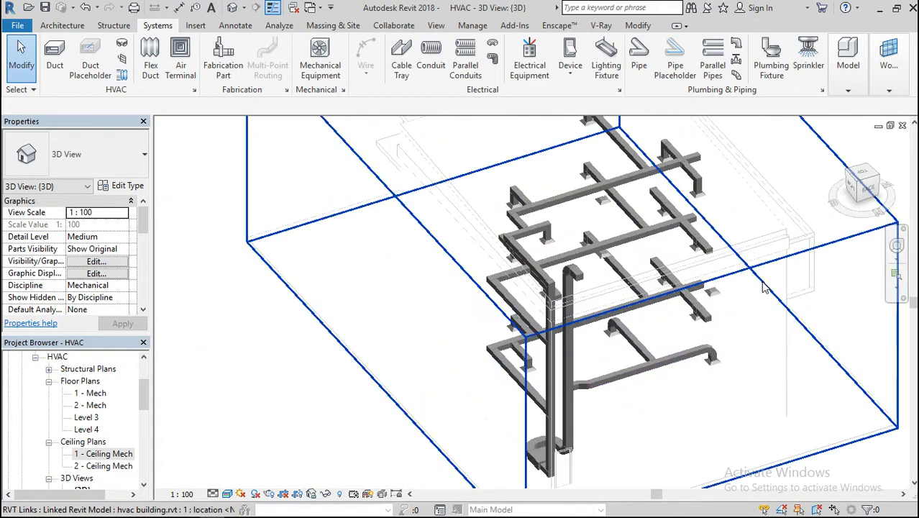
{"action": "left_click", "coordinate": [869, 189]}
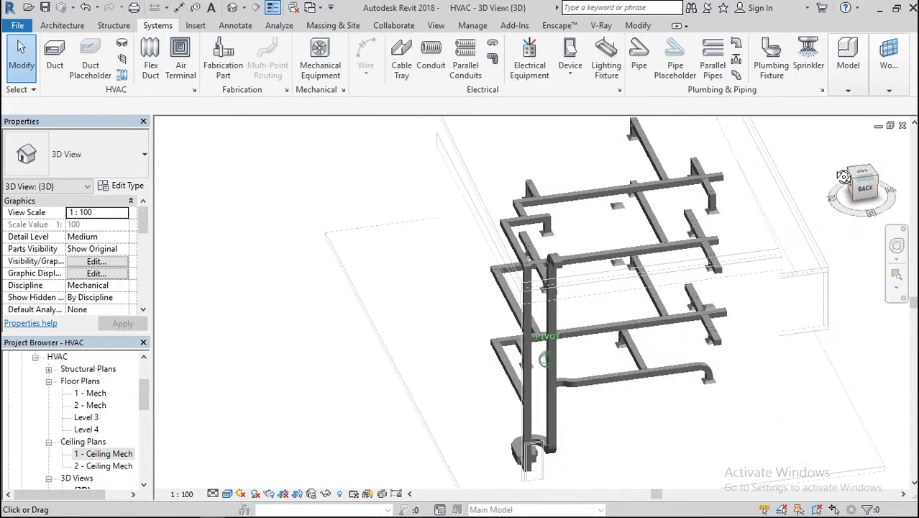
{"action": "left_click_drag", "start_coordinate": [847, 176], "coordinate": [869, 197]}
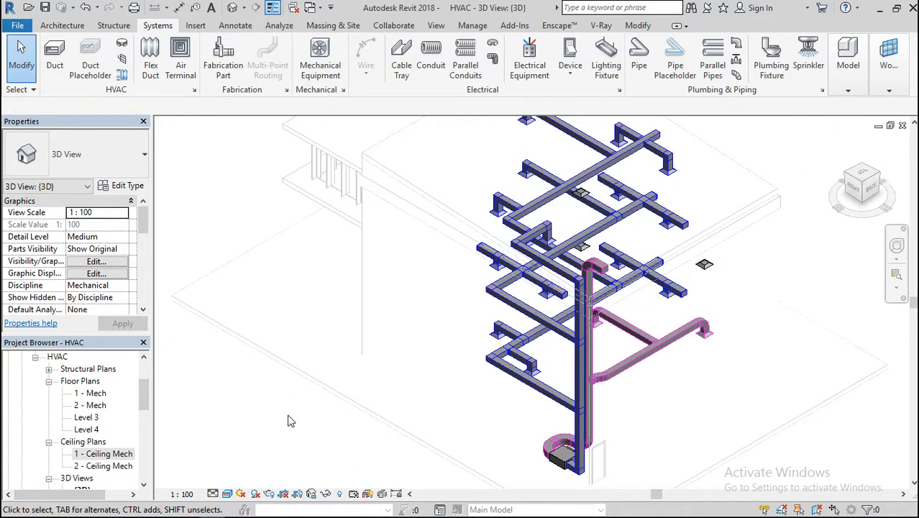
In the 2 - Ceiling Mech plan, connect the return diffuser between gridlines 8 and 9 to the vertical return riser with Connect Into
{"action": "double_click", "coordinate": [117, 467]}
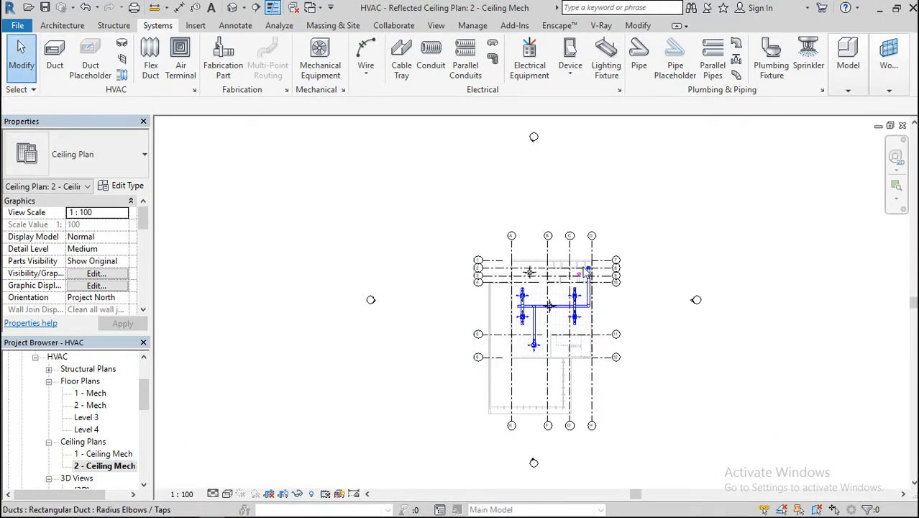
{"action": "scroll", "coordinate": [588, 272], "scroll_direction": "up", "scroll_amount": 7}
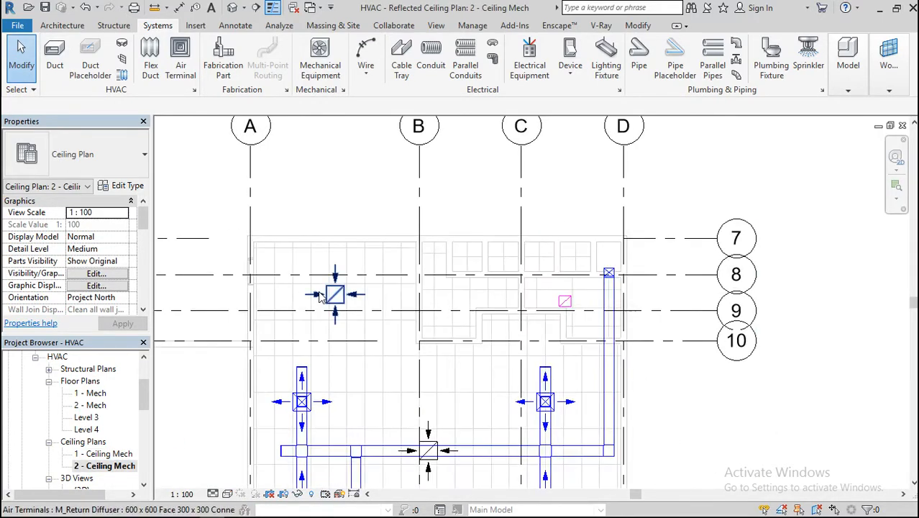
{"action": "left_click", "coordinate": [320, 296]}
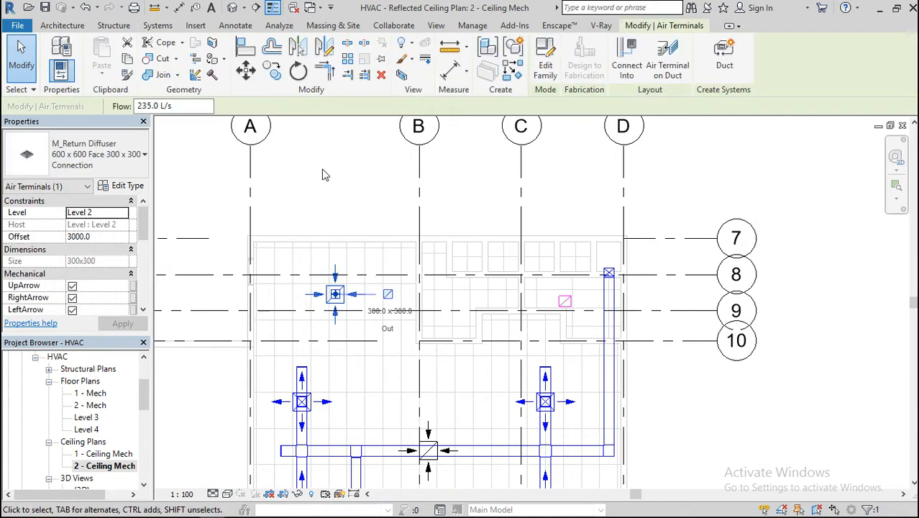
{"action": "left_click", "coordinate": [636, 67]}
{"action": "left_click", "coordinate": [567, 303]}
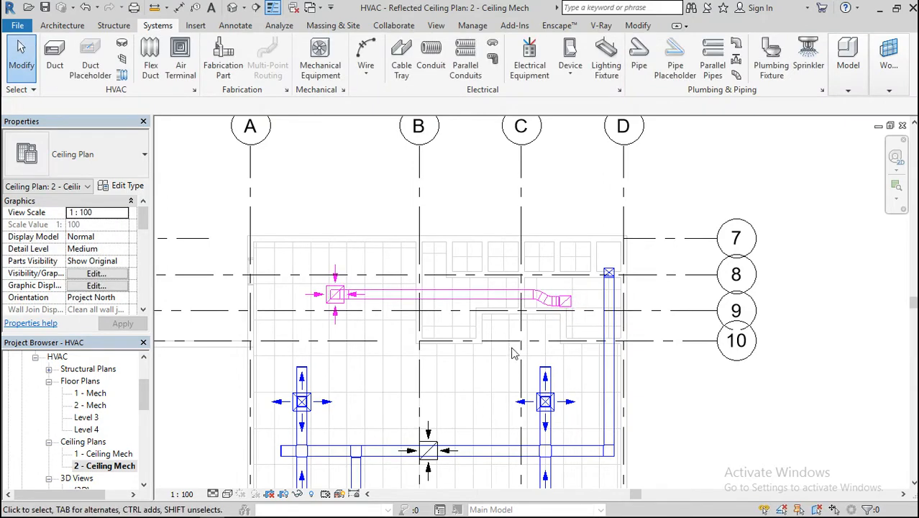
Move the Level 2 return diffuser near gridline B off the supply main and connect it to the horizontal return branch with Connect Into
{"action": "left_click", "coordinate": [429, 432]}
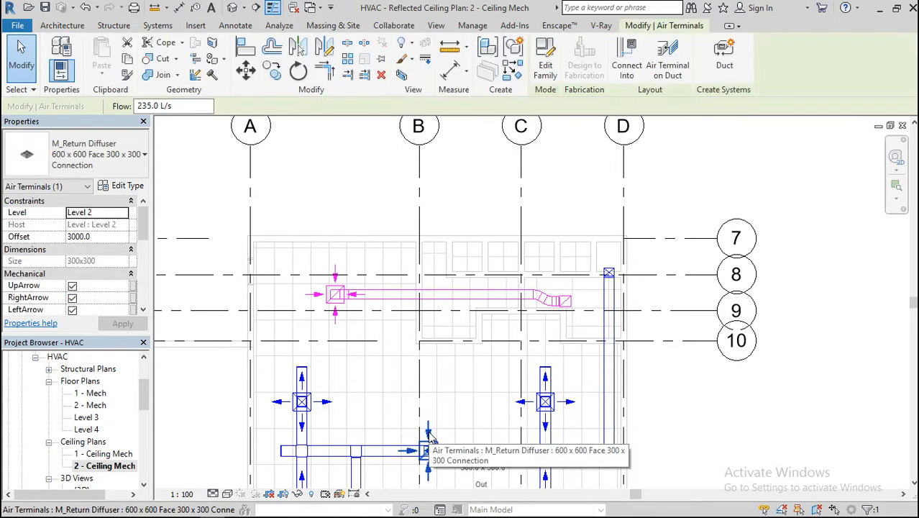
{"action": "left_click_drag", "start_coordinate": [430, 438], "coordinate": [430, 415]}
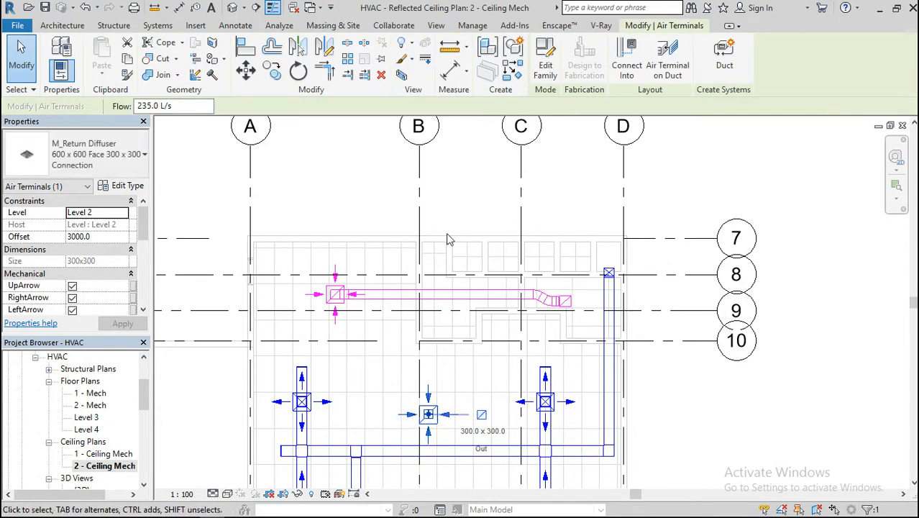
{"action": "left_click", "coordinate": [626, 72]}
{"action": "left_click", "coordinate": [442, 301]}
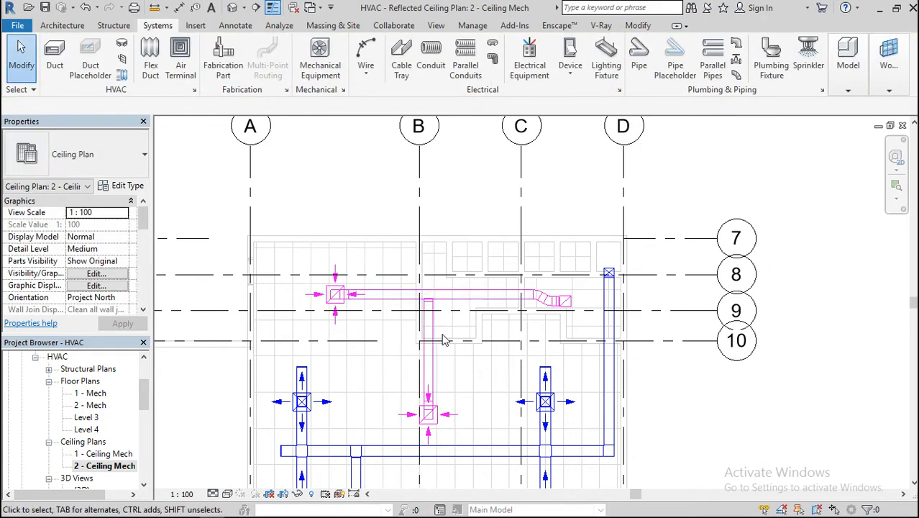
Examine the Level 1 and Level 2 return branches and their takeoffs at the riser in the 3D view from several angles
{"action": "left_click", "coordinate": [232, 8]}
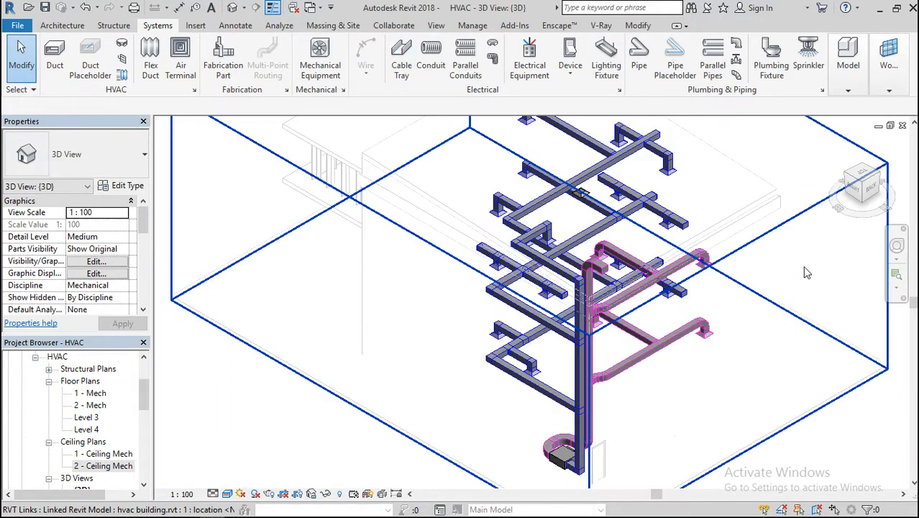
{"action": "left_click", "coordinate": [874, 184]}
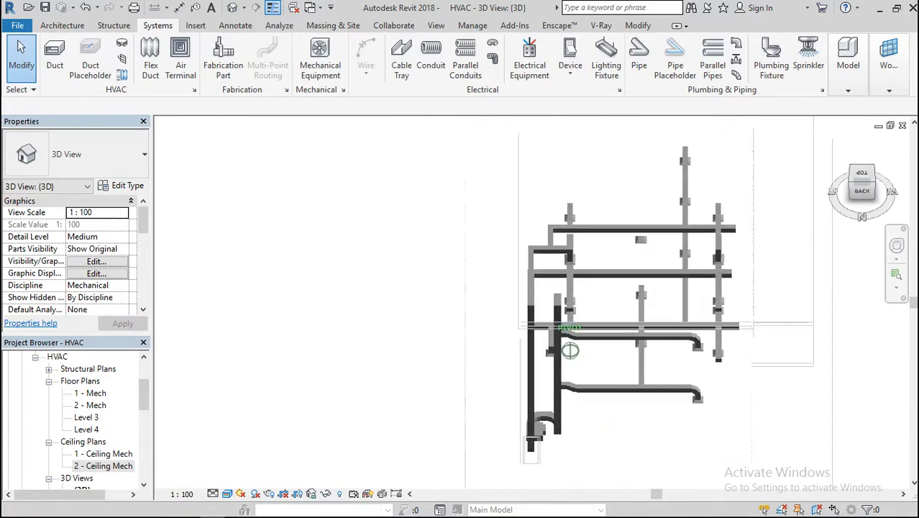
{"action": "left_click", "coordinate": [872, 181]}
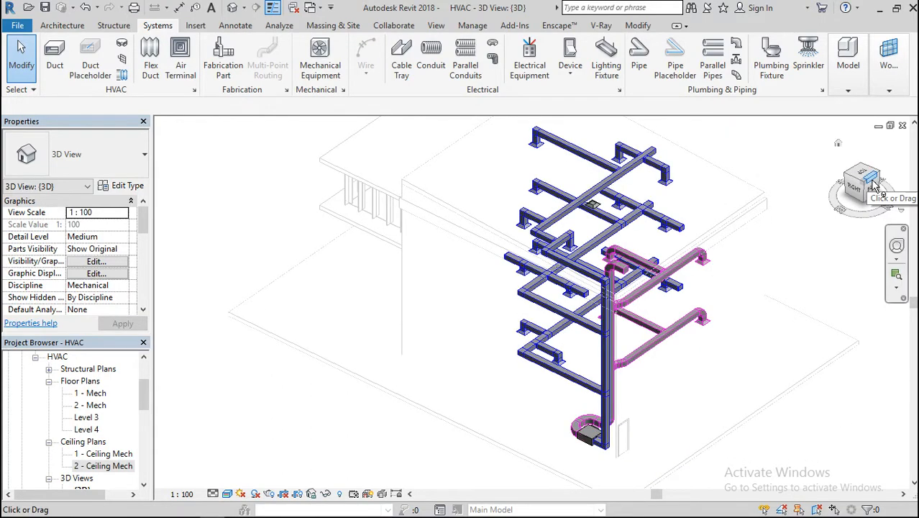
{"action": "scroll", "coordinate": [626, 316], "scroll_direction": "up", "scroll_amount": 5}
{"action": "scroll", "coordinate": [575, 359], "scroll_direction": "down", "scroll_amount": 2}
{"action": "scroll", "coordinate": [543, 353], "scroll_direction": "up", "scroll_amount": 5}
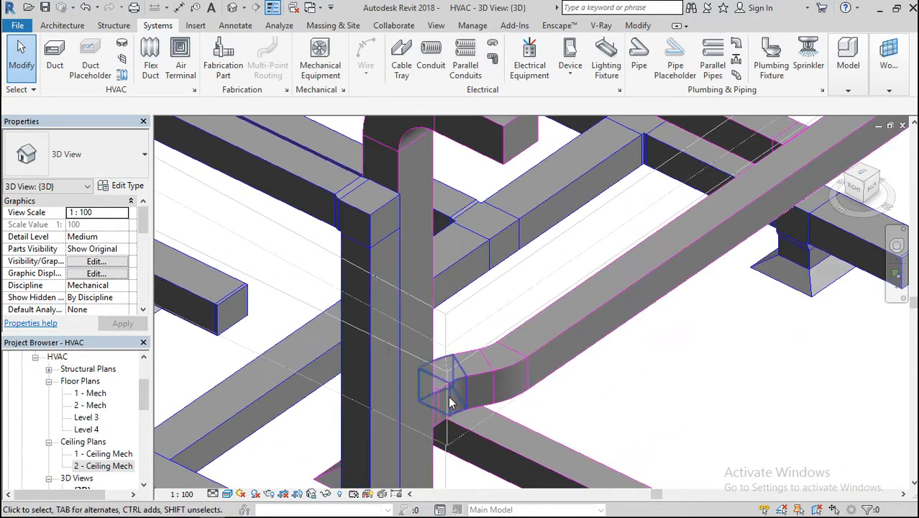
{"action": "scroll", "coordinate": [607, 290], "scroll_direction": "down", "scroll_amount": 2}
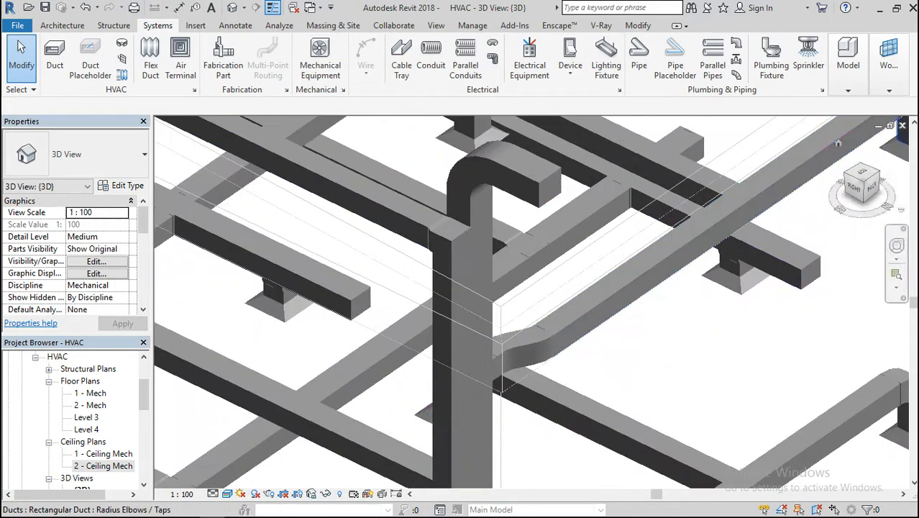
{"action": "left_click", "coordinate": [873, 185]}
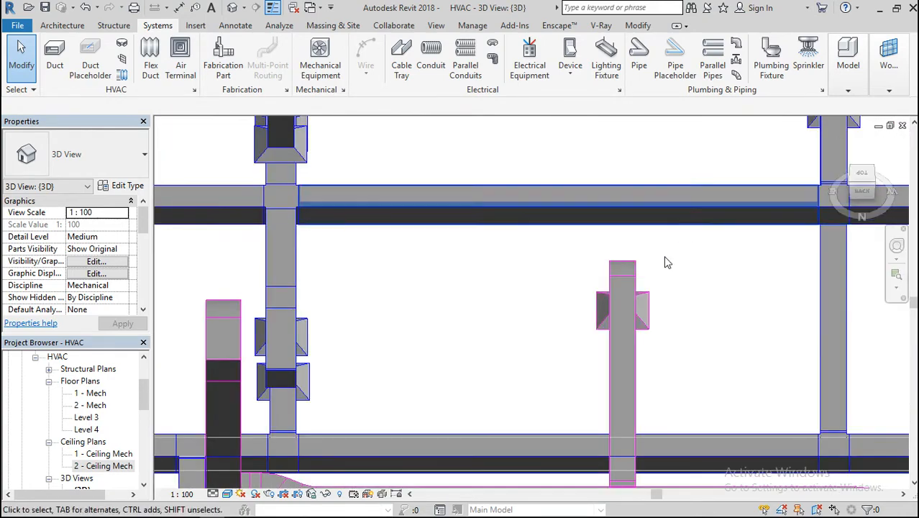
{"action": "scroll", "coordinate": [630, 236], "scroll_direction": "down", "scroll_amount": 5}
{"action": "scroll", "coordinate": [424, 380], "scroll_direction": "up", "scroll_amount": 8}
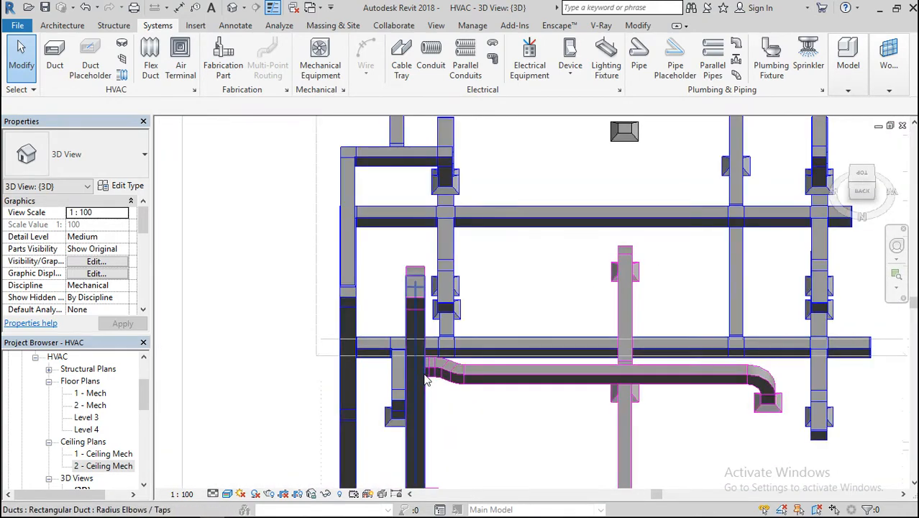
{"action": "scroll", "coordinate": [447, 376], "scroll_direction": "down", "scroll_amount": 4}
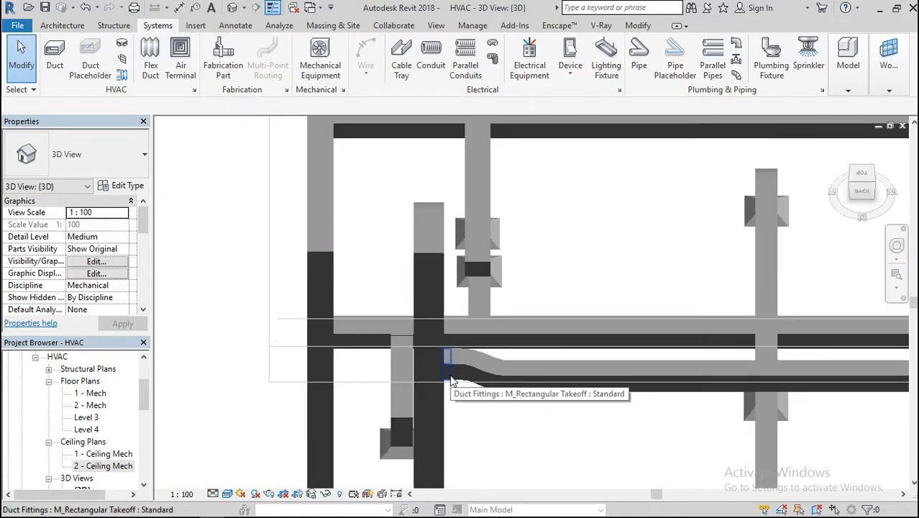
{"action": "scroll", "coordinate": [537, 351], "scroll_direction": "down", "scroll_amount": 5}
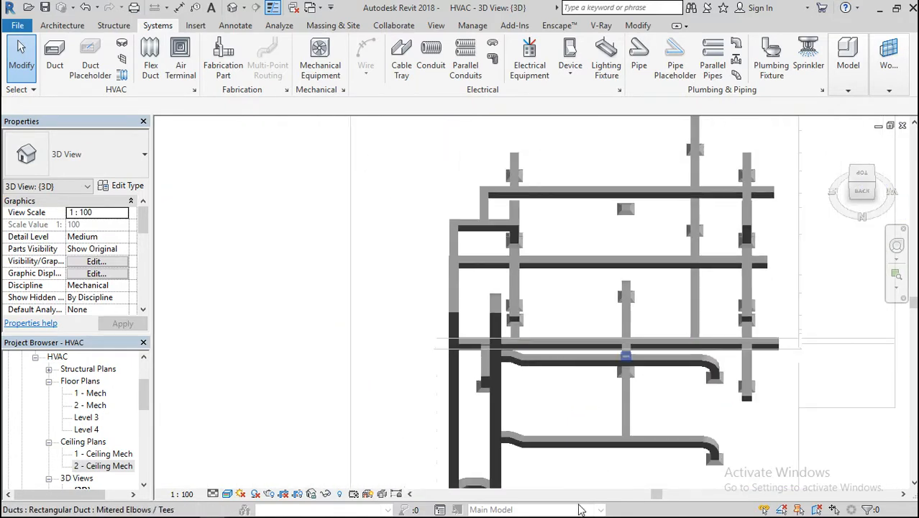
{"action": "scroll", "coordinate": [507, 450], "scroll_direction": "up", "scroll_amount": 6}
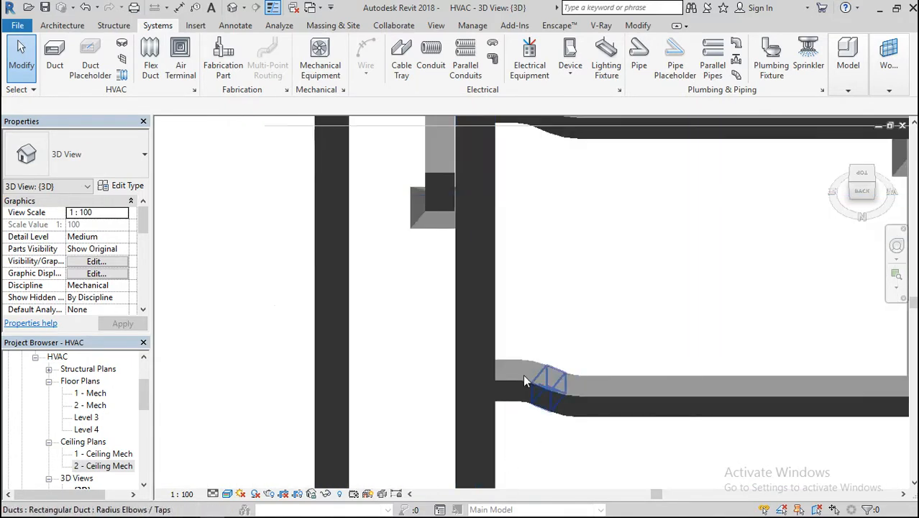
{"action": "scroll", "coordinate": [539, 394], "scroll_direction": "down", "scroll_amount": 5}
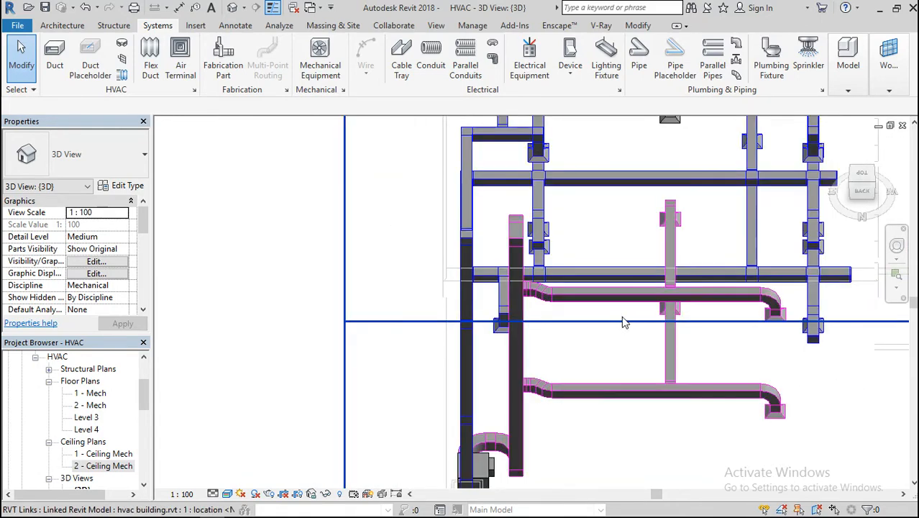
Check the riser end and return diffusers in the Level 3 reflected ceiling plan, and return to the 3D view
{"action": "left_click_drag", "start_coordinate": [143, 399], "coordinate": [141, 374]}
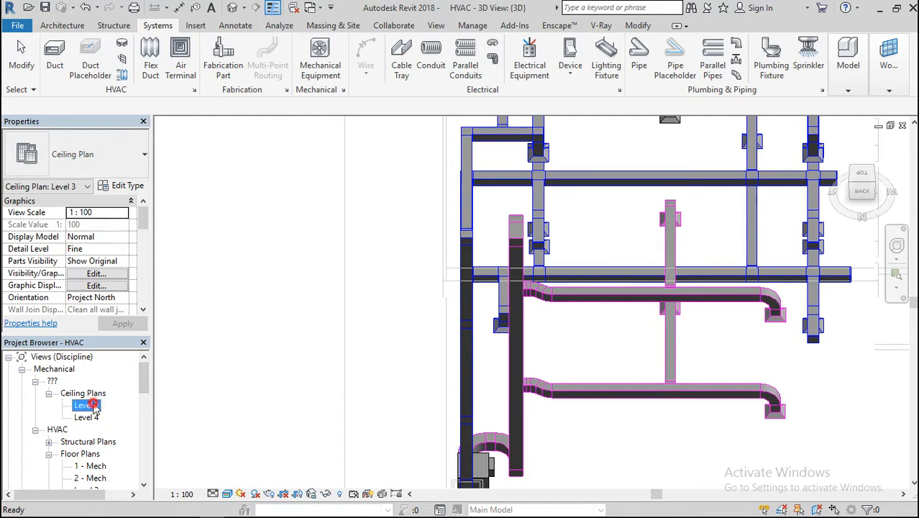
{"action": "double_click", "coordinate": [88, 405]}
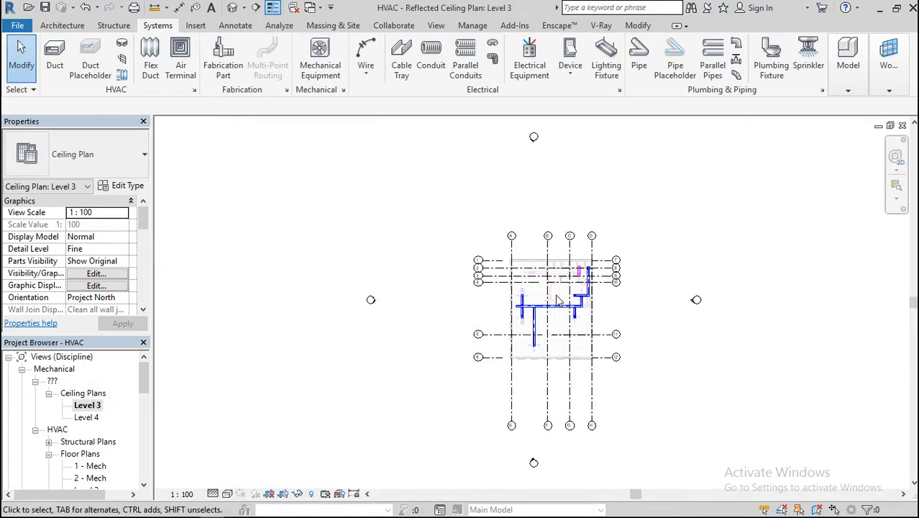
{"action": "scroll", "coordinate": [558, 301], "scroll_direction": "up", "scroll_amount": 8}
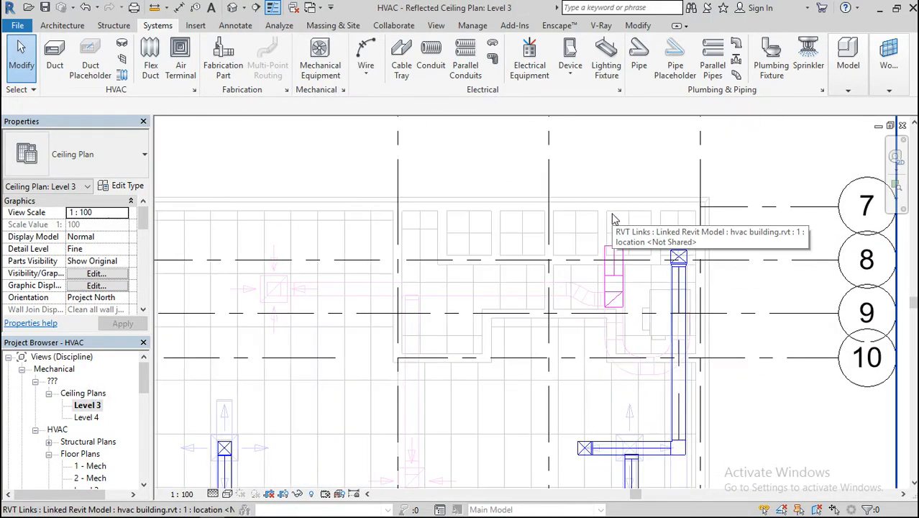
{"action": "scroll", "coordinate": [547, 281], "scroll_direction": "down", "scroll_amount": 5}
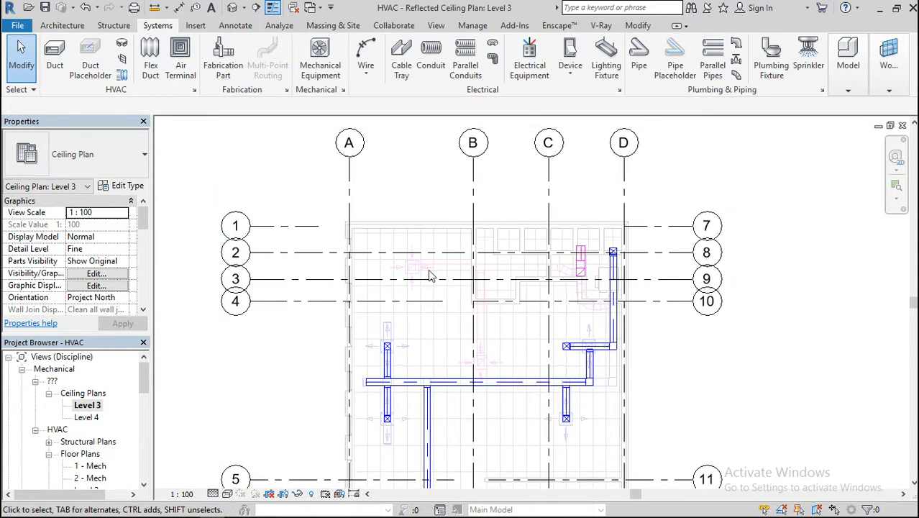
{"action": "left_click", "coordinate": [231, 9]}
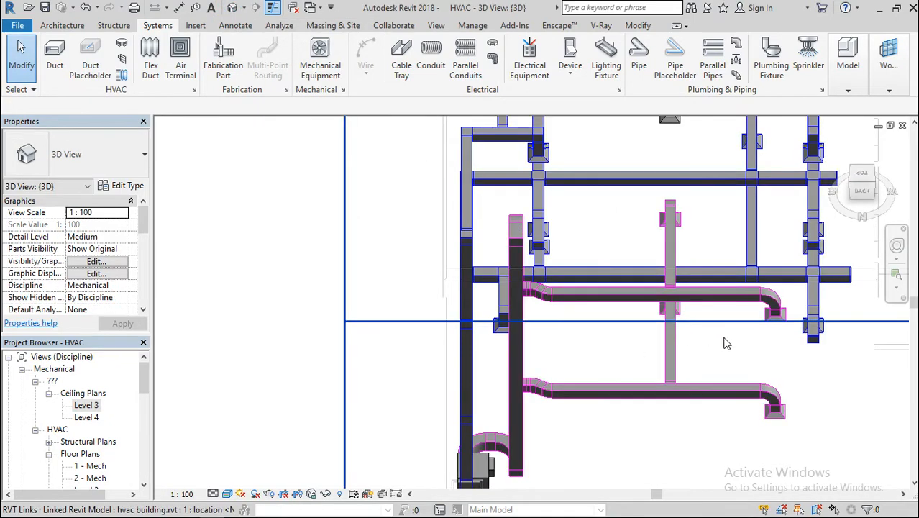
{"action": "scroll", "coordinate": [727, 344], "scroll_direction": "down", "scroll_amount": 4}
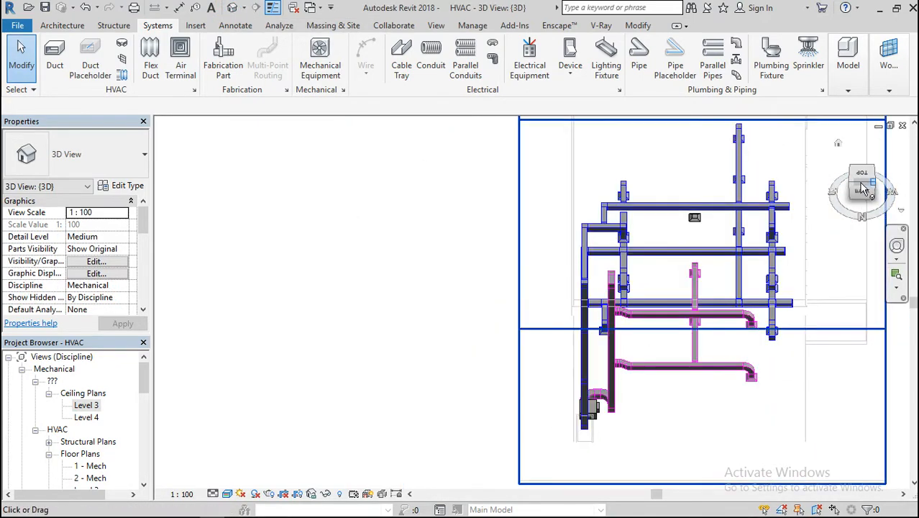
Examine the supply and return ducts in the 3D view and in the Level 3 and Level 4 reflected ceiling plans
{"action": "mouse_move", "coordinate": [866, 189]}
{"action": "left_mouse_down"}
{"action": "mouse_move", "coordinate": [156, 195]}
{"action": "mouse_move", "coordinate": [419, 188]}
{"action": "left_mouse_up"}
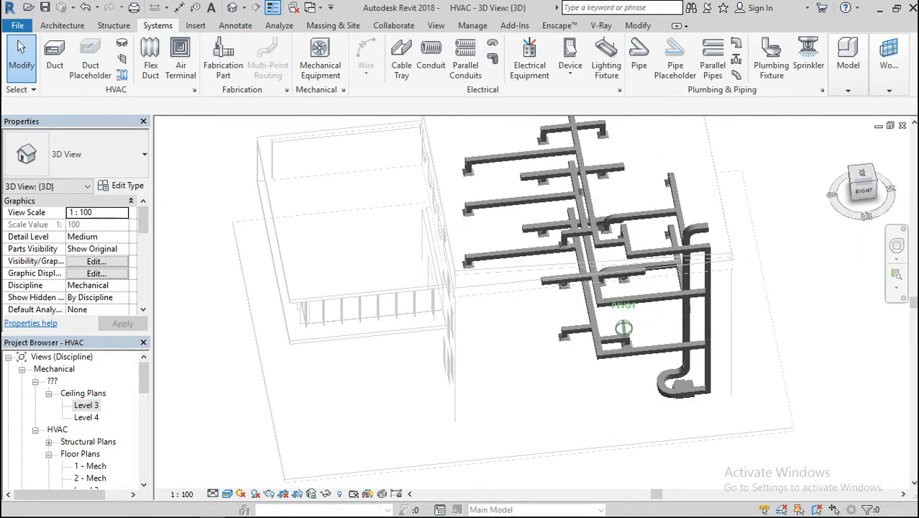
{"action": "double_click", "coordinate": [86, 407]}
{"action": "scroll", "coordinate": [487, 306], "scroll_direction": "down", "scroll_amount": 5}
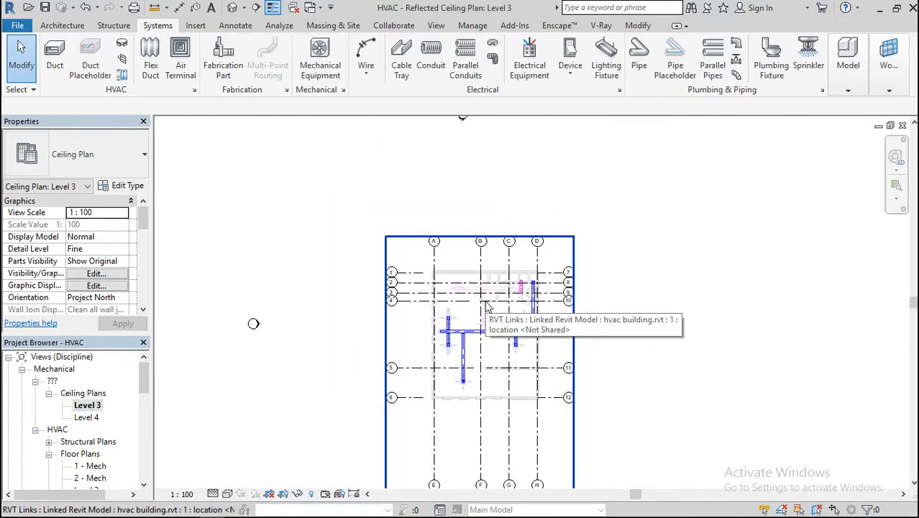
{"action": "scroll", "coordinate": [474, 376], "scroll_direction": "up", "scroll_amount": 6}
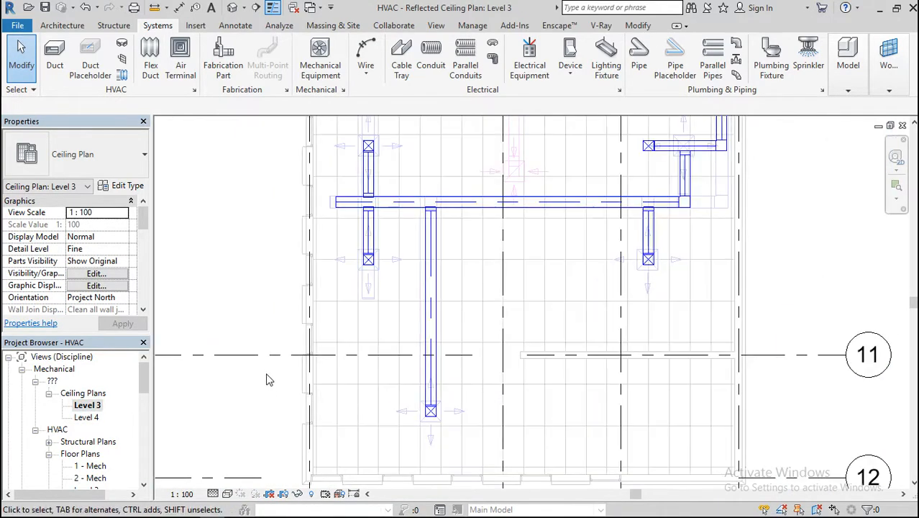
{"action": "double_click", "coordinate": [89, 418]}
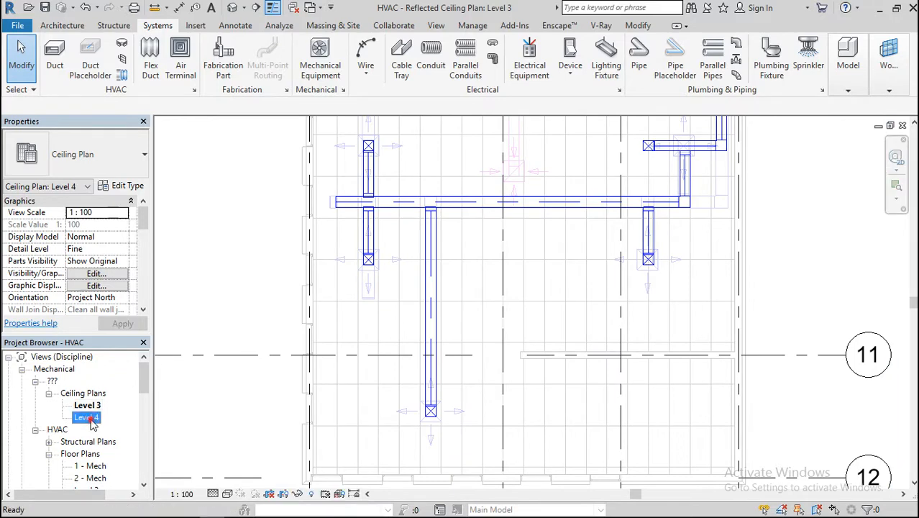
{"action": "double_click", "coordinate": [86, 405]}
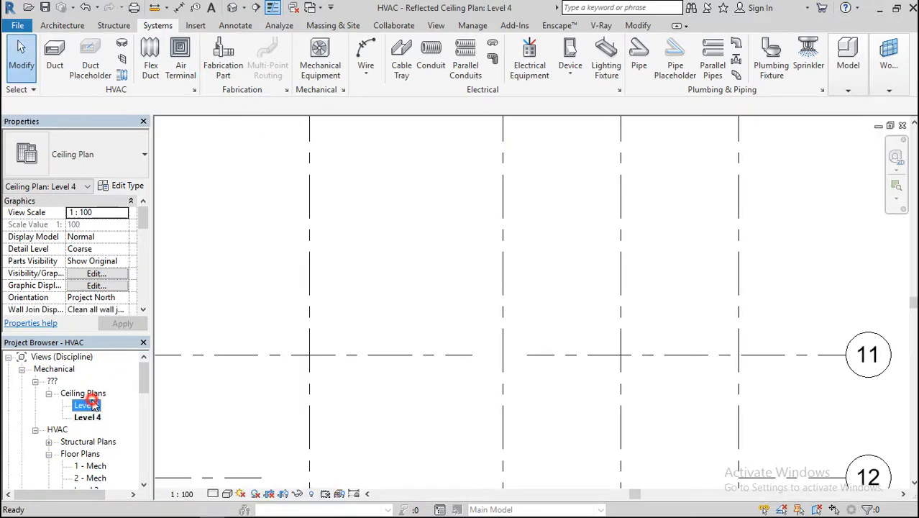
{"action": "scroll", "coordinate": [432, 352], "scroll_direction": "down", "scroll_amount": 2}
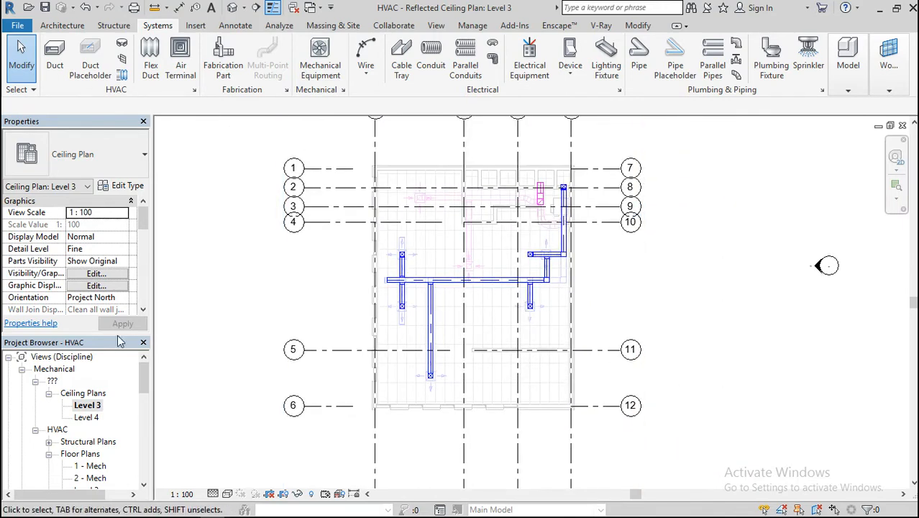
In the Level 3 floor plan, nudge the return diffuser near gridline B off the supply main toward gridline 10
{"action": "scroll", "coordinate": [93, 382], "scroll_direction": "down", "scroll_amount": 1}
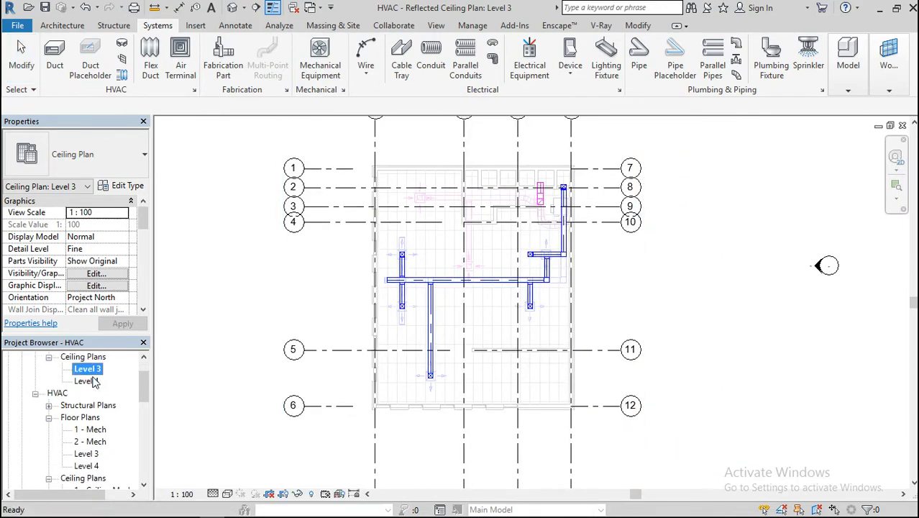
{"action": "double_click", "coordinate": [92, 455]}
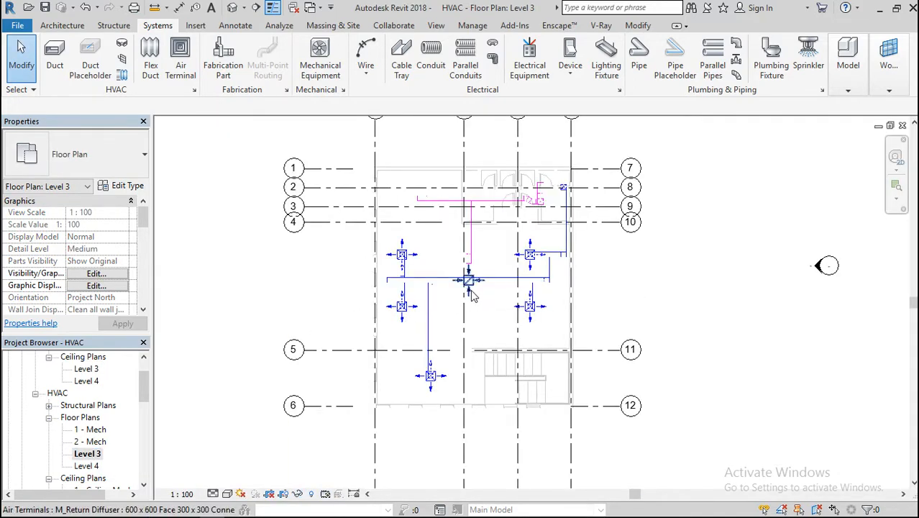
{"action": "left_click", "coordinate": [472, 295]}
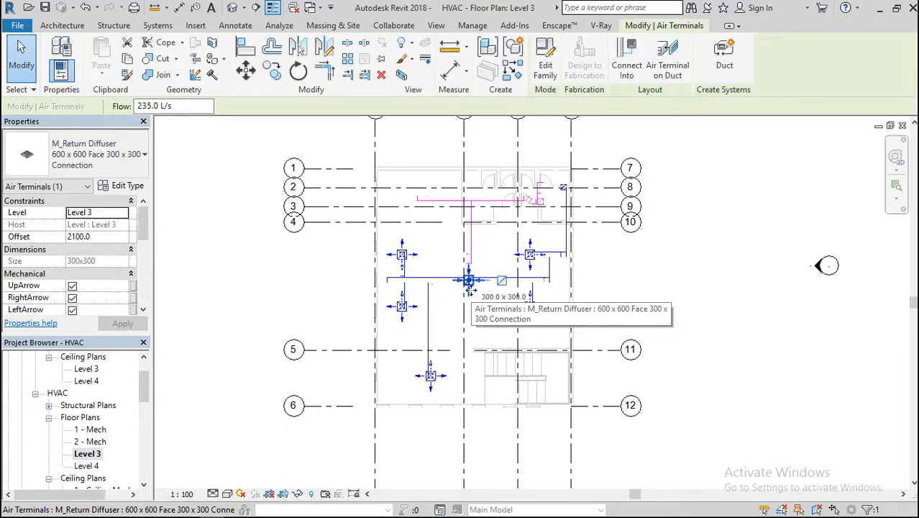
{"action": "key", "text": "Up"}
{"action": "key", "text": "Up"}
{"action": "key", "text": "Up"}
{"action": "key", "text": "Up"}
{"action": "key", "text": "Up"}
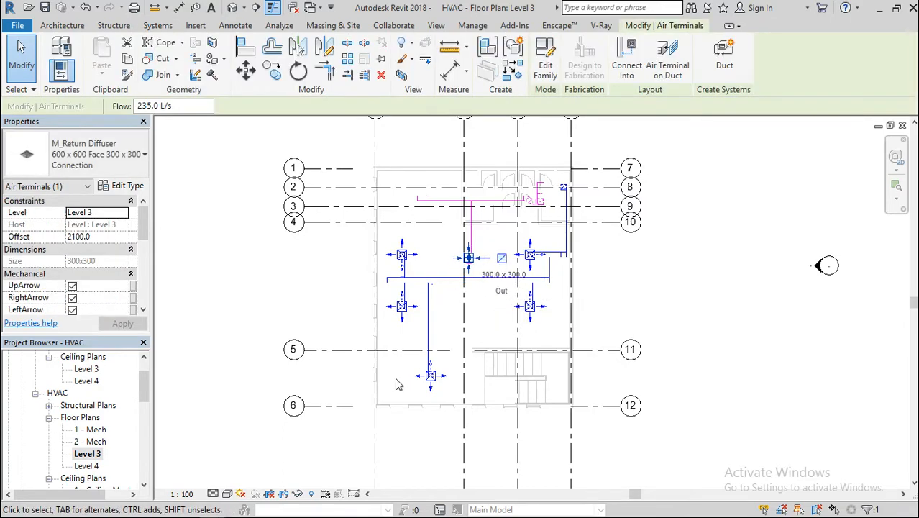
{"action": "left_click", "coordinate": [226, 494]}
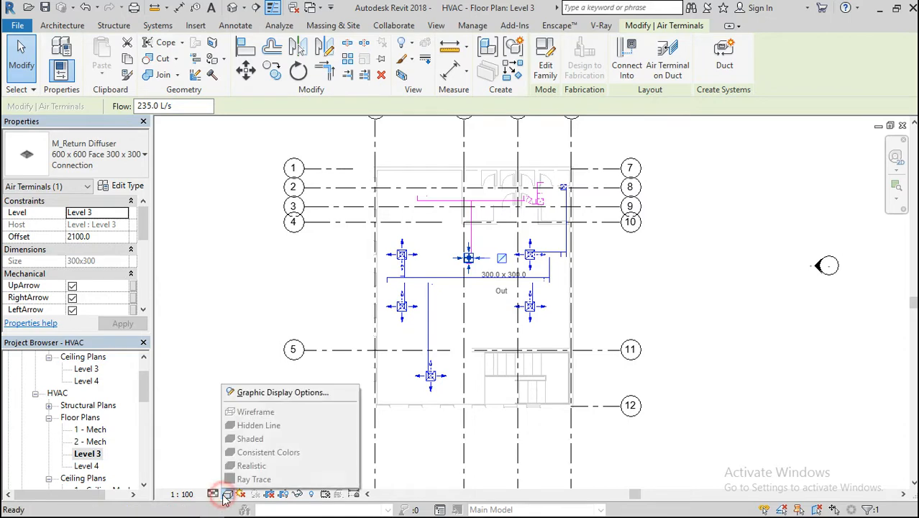
{"action": "left_click", "coordinate": [430, 313]}
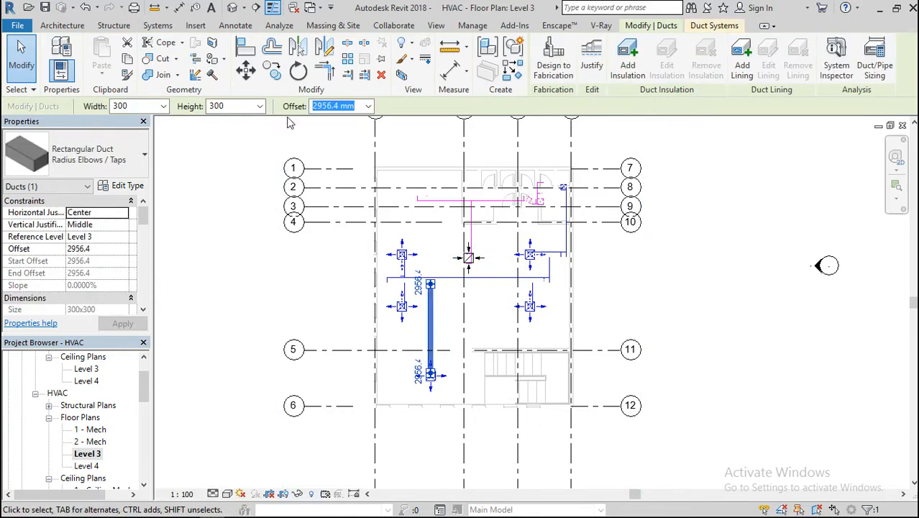
{"action": "left_click", "coordinate": [238, 272]}
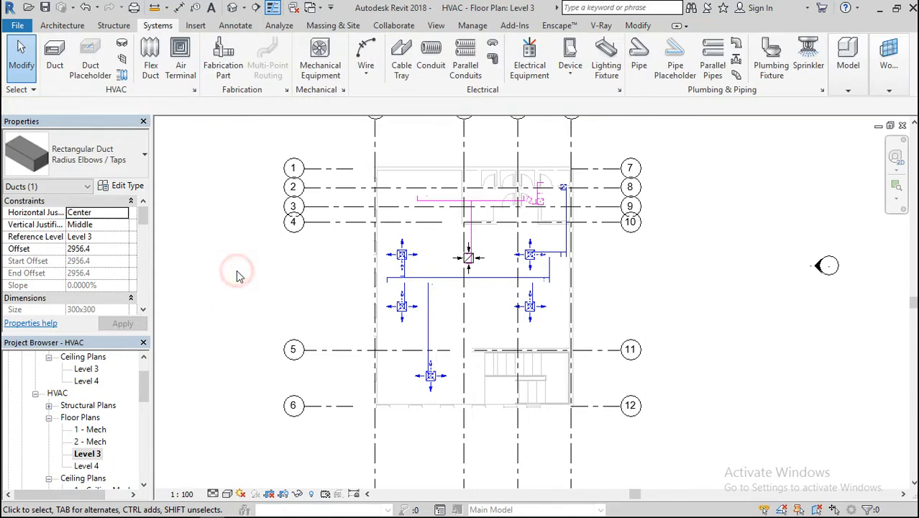
Try to connect the Level 3 return diffuser to the return riser in the floor plan with Connect Into
{"action": "left_click", "coordinate": [469, 259]}
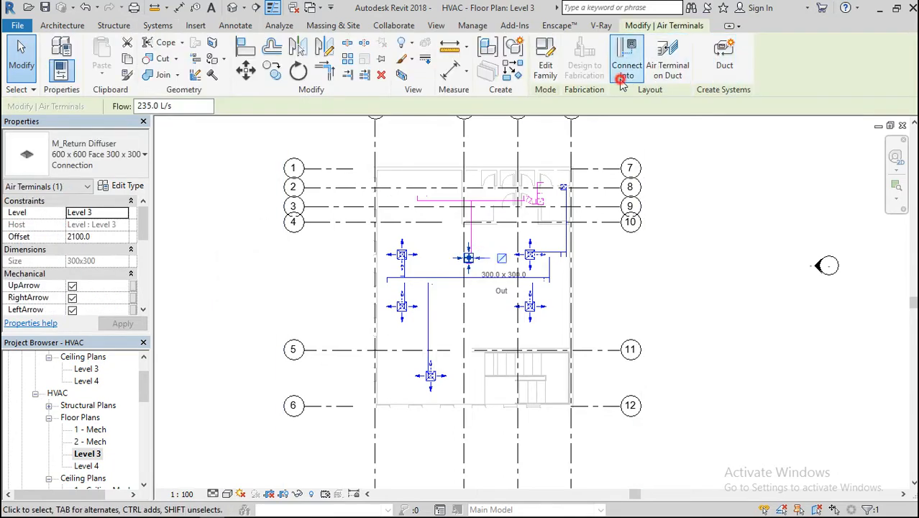
{"action": "left_click", "coordinate": [623, 84]}
{"action": "scroll", "coordinate": [554, 209], "scroll_direction": "up", "scroll_amount": 5}
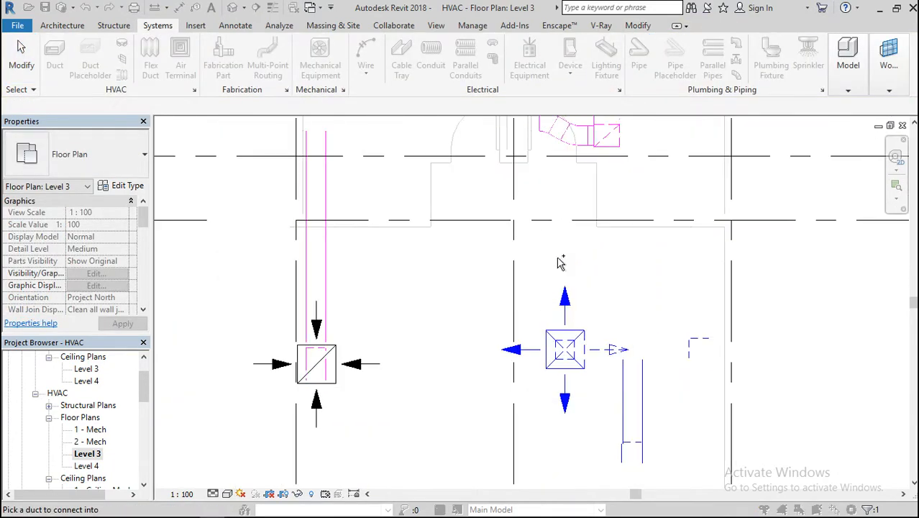
{"action": "scroll", "coordinate": [561, 264], "scroll_direction": "down", "scroll_amount": 2}
{"action": "scroll", "coordinate": [591, 185], "scroll_direction": "up", "scroll_amount": 5}
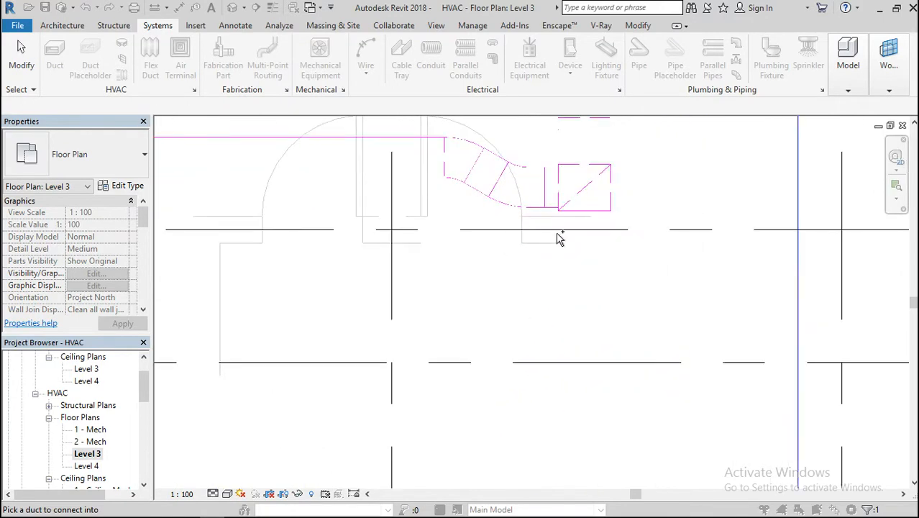
{"action": "left_click", "coordinate": [582, 215]}
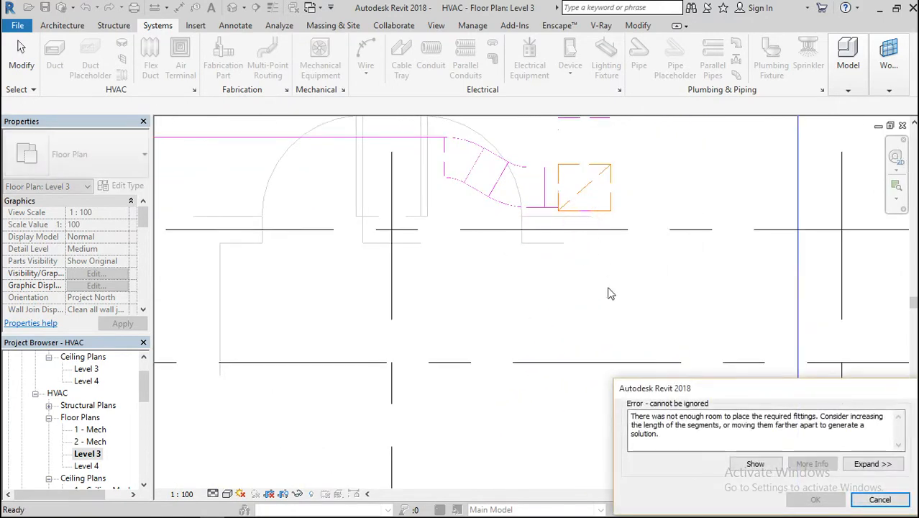
{"action": "left_click", "coordinate": [879, 500]}
Try to connect the Level 3 return diffuser to the vertical return riser in the 3D view with Connect Into
{"action": "left_click", "coordinate": [235, 7]}
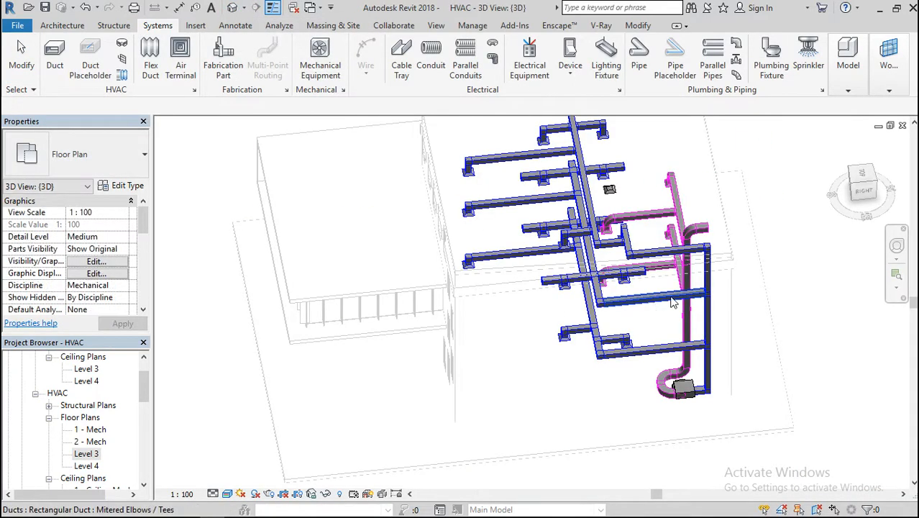
{"action": "mouse_move", "coordinate": [841, 153]}
{"action": "left_mouse_down"}
{"action": "mouse_move", "coordinate": [816, 120]}
{"action": "mouse_move", "coordinate": [802, 118]}
{"action": "mouse_move", "coordinate": [771, 141]}
{"action": "mouse_move", "coordinate": [755, 133]}
{"action": "left_mouse_up"}
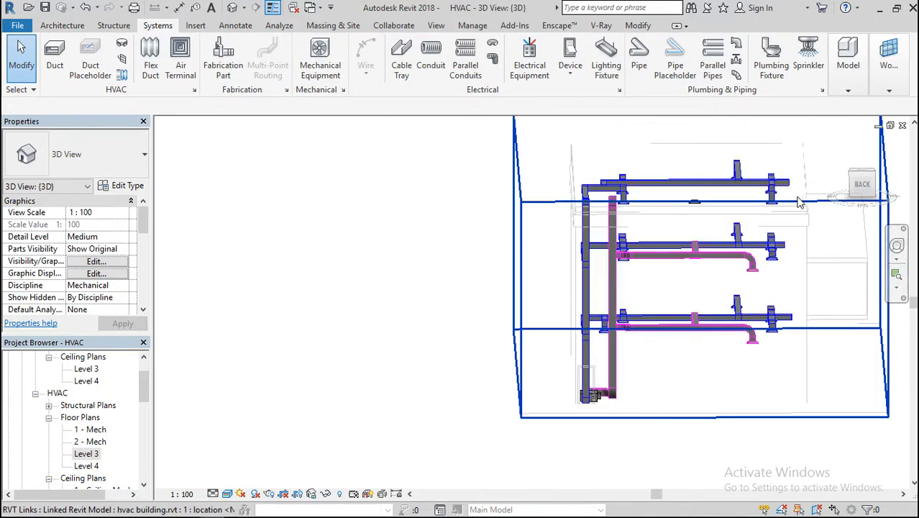
{"action": "left_click", "coordinate": [695, 206]}
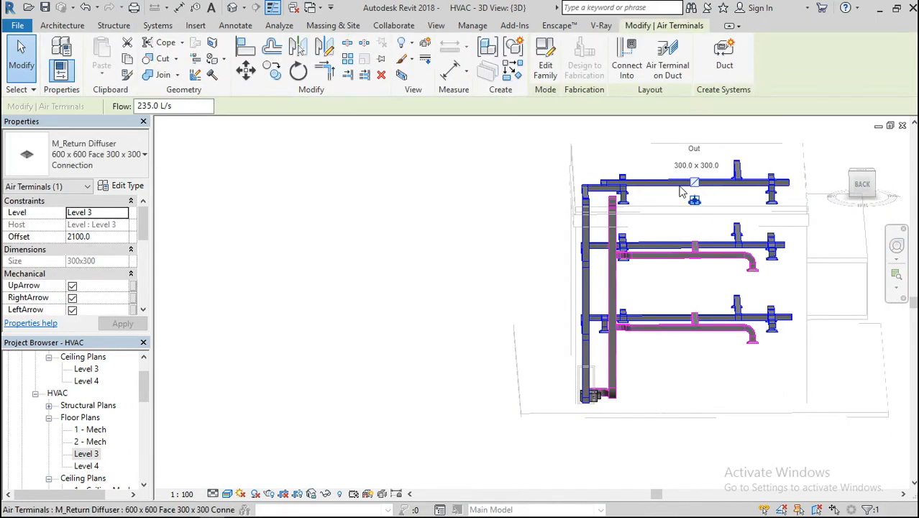
{"action": "scroll", "coordinate": [676, 192], "scroll_direction": "up", "scroll_amount": 4}
{"action": "scroll", "coordinate": [676, 192], "scroll_direction": "up", "scroll_amount": 1}
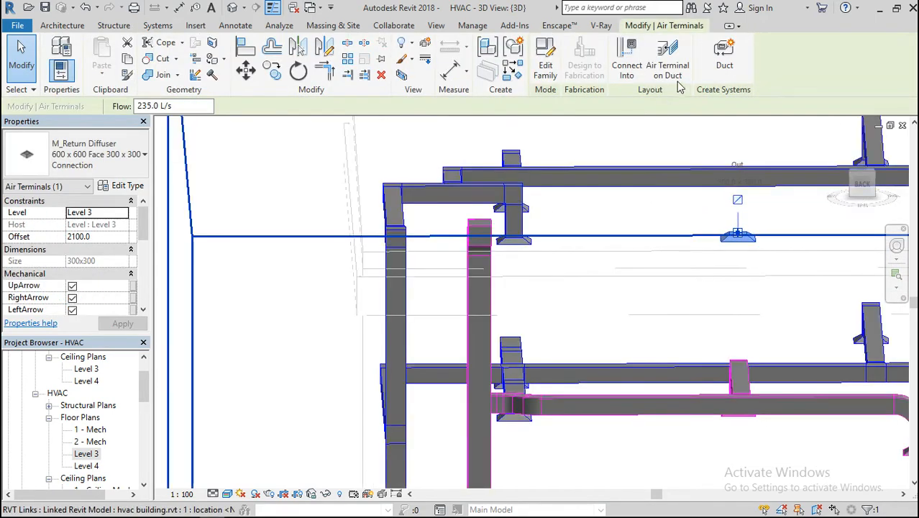
{"action": "left_click", "coordinate": [626, 69]}
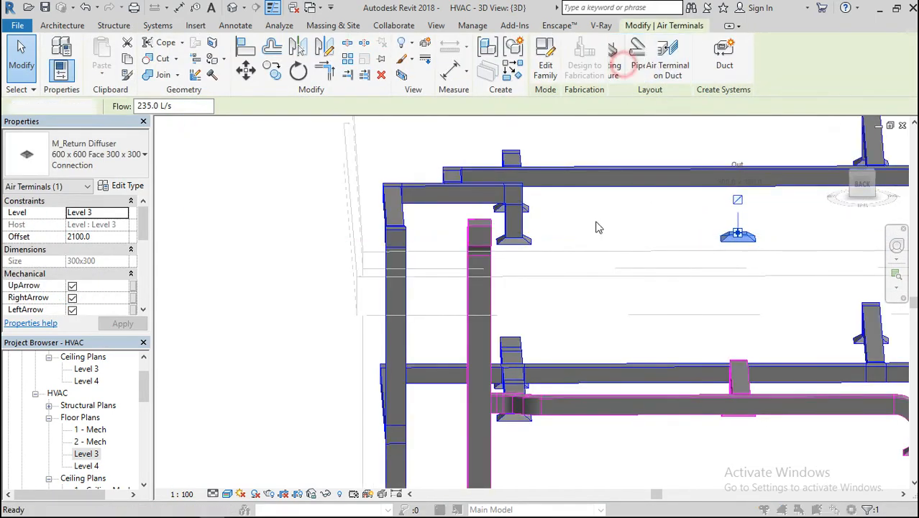
{"action": "left_click", "coordinate": [489, 281]}
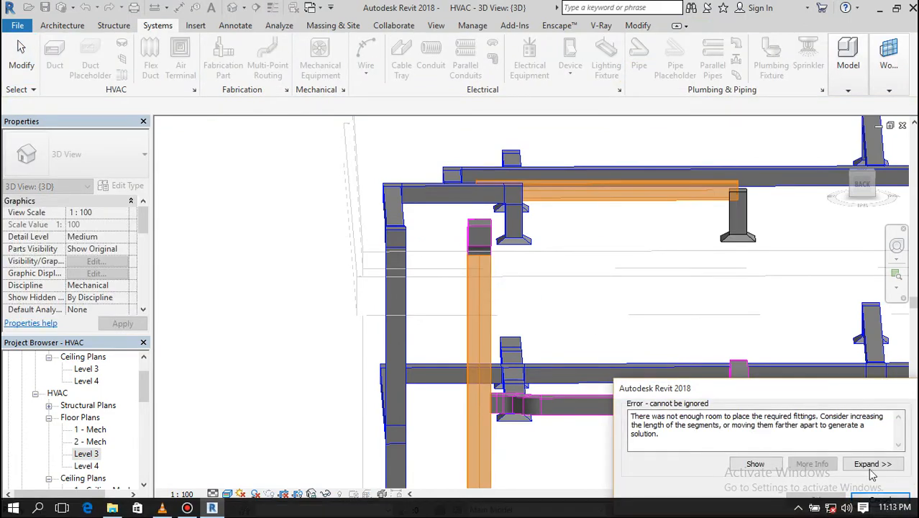
{"action": "left_click", "coordinate": [881, 500]}
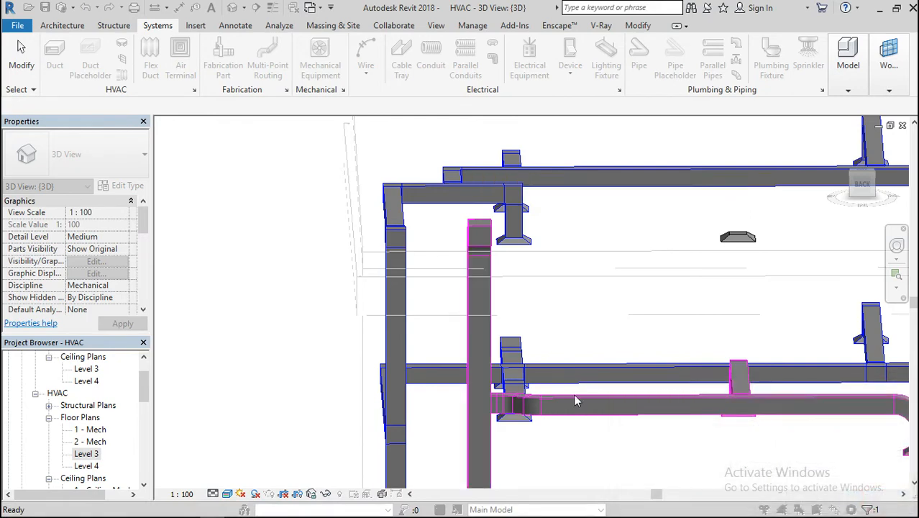
Undo the last change made to the model
{"action": "left_click", "coordinate": [875, 186]}
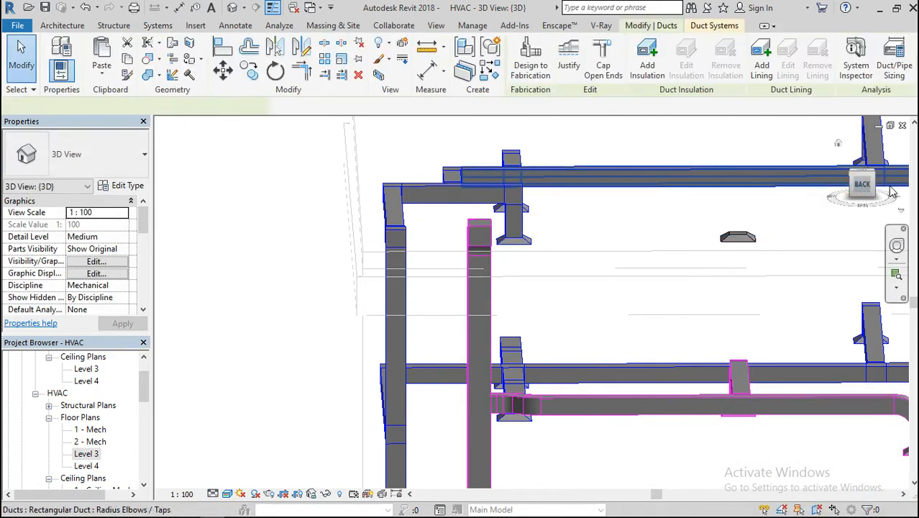
{"action": "left_click", "coordinate": [877, 189]}
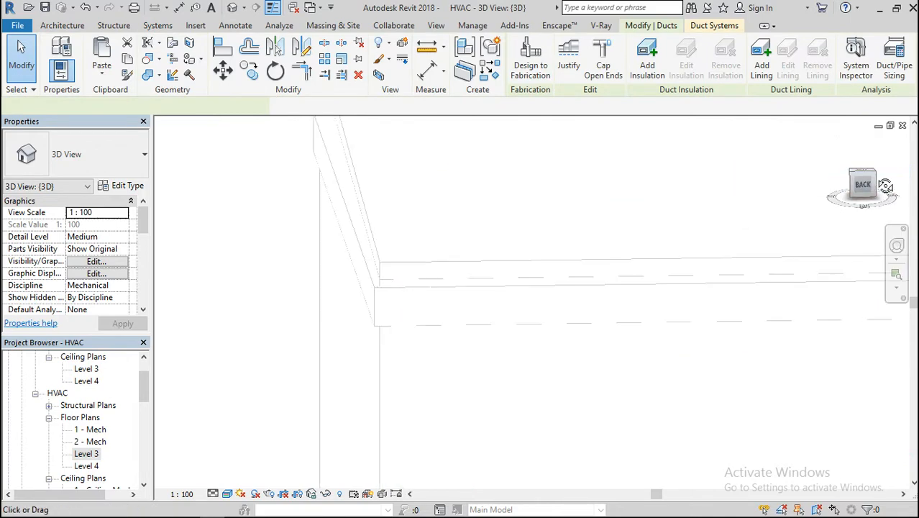
{"action": "left_click", "coordinate": [885, 185]}
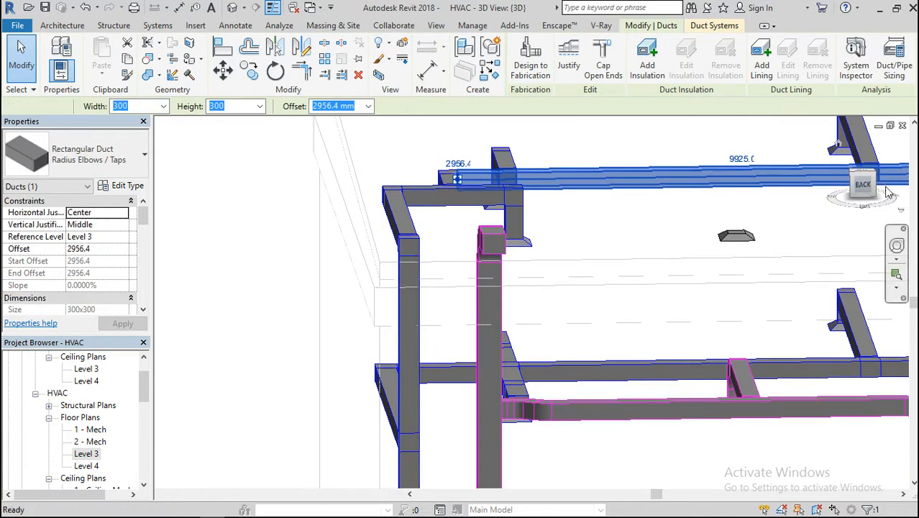
{"action": "key", "text": "ctrl+z"}
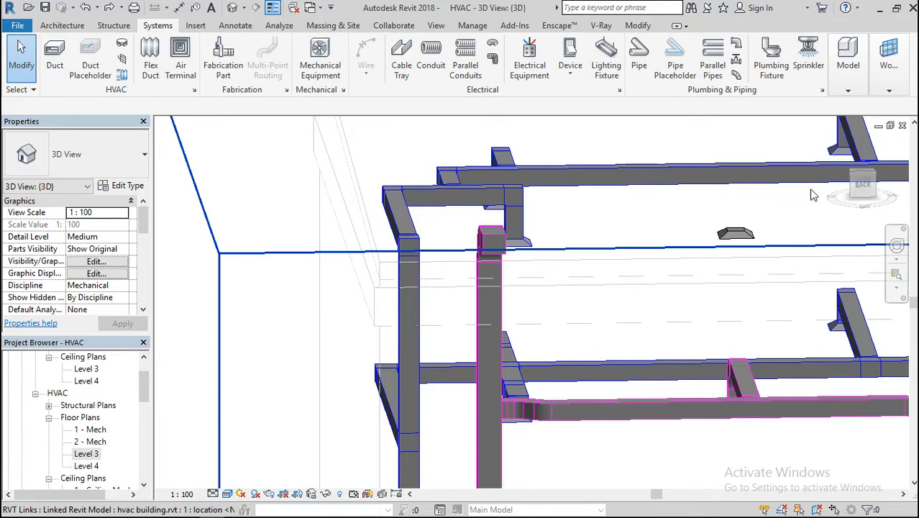
From the Right side of the 3D view, delete the radius elbow at the top of the vertical return riser
{"action": "left_click", "coordinate": [863, 190]}
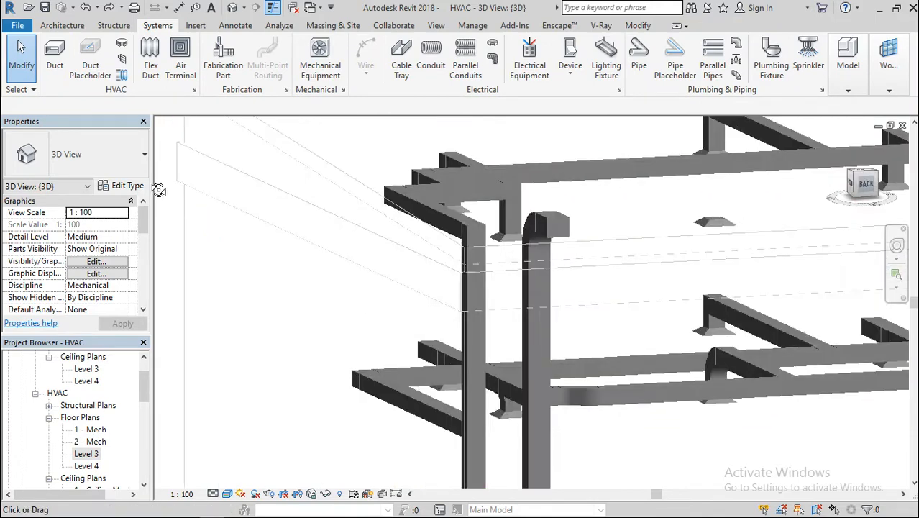
{"action": "left_click", "coordinate": [854, 185]}
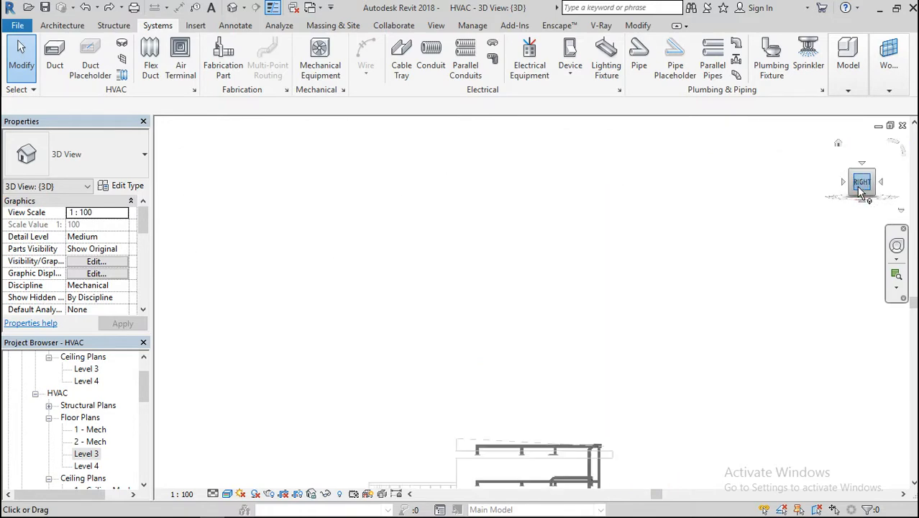
{"action": "scroll", "coordinate": [602, 259], "scroll_direction": "up", "scroll_amount": 5}
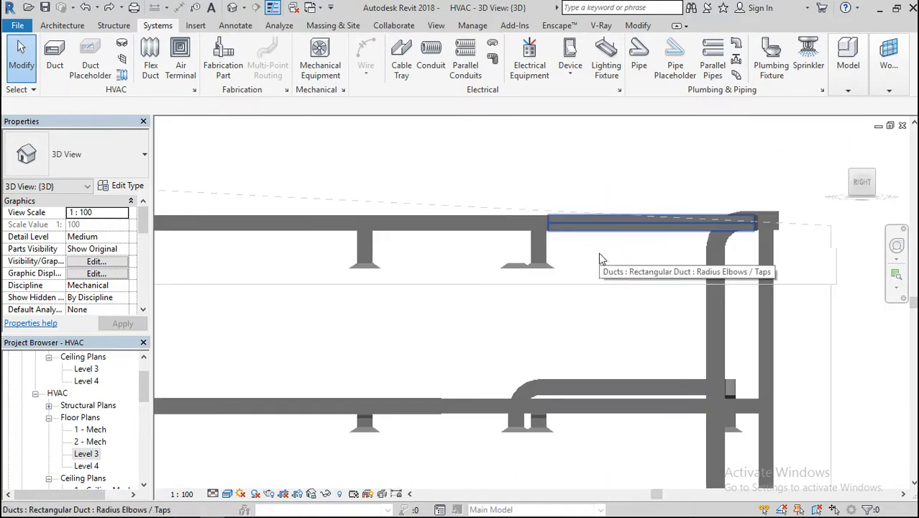
{"action": "left_click", "coordinate": [725, 246]}
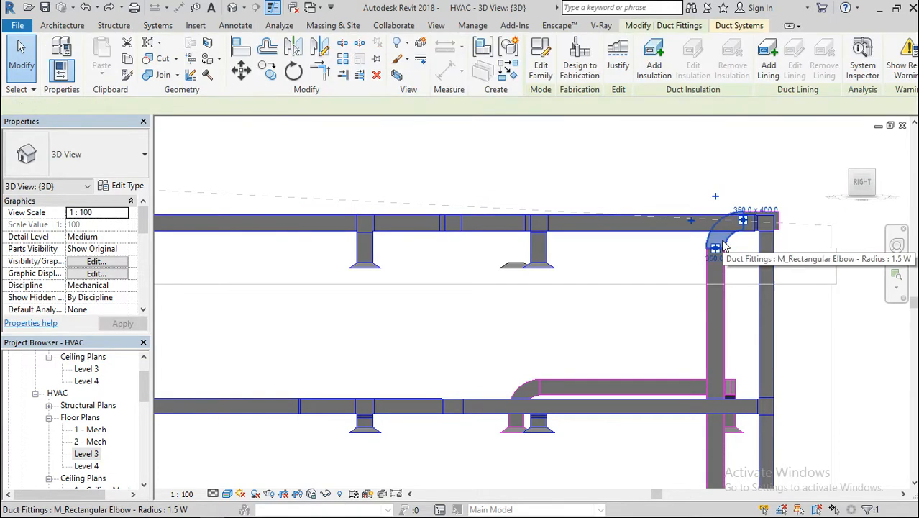
{"action": "key", "text": "Delete"}
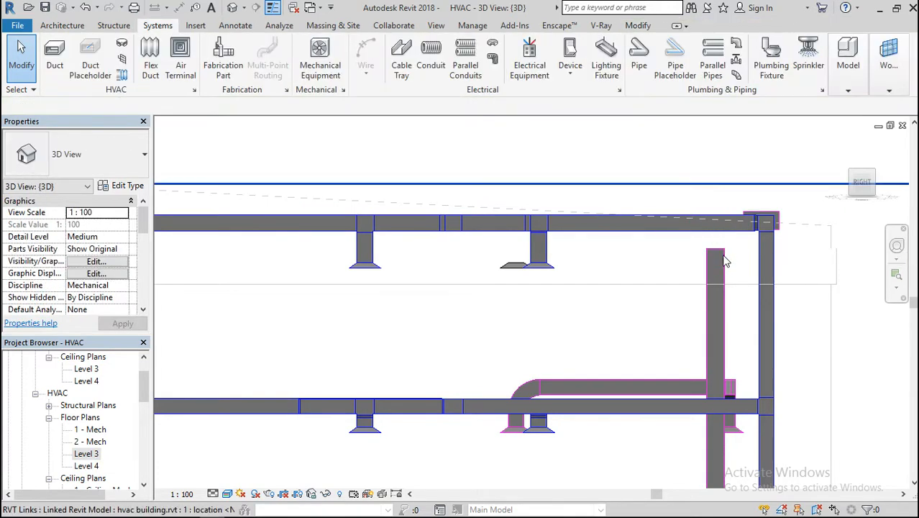
Connect the Level 3 return diffuser to the vertical return riser with Connect Into
{"action": "left_click", "coordinate": [509, 275]}
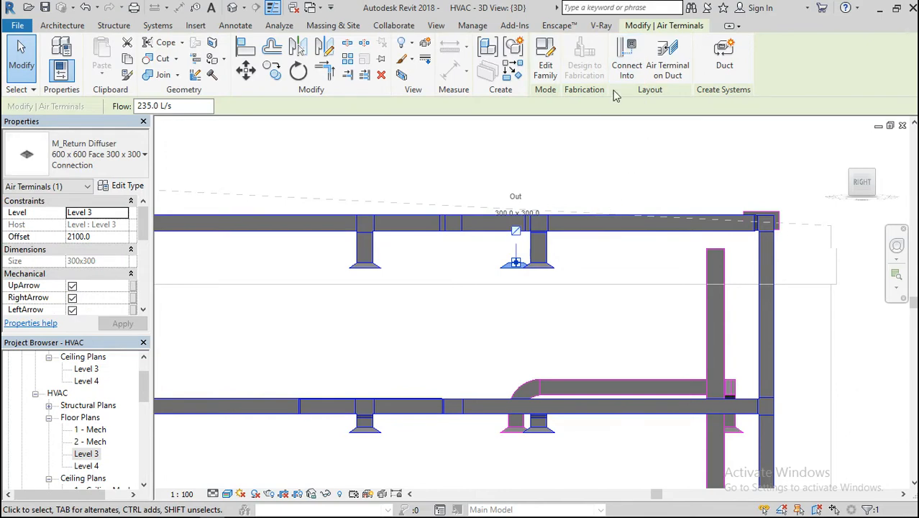
{"action": "left_click", "coordinate": [633, 79]}
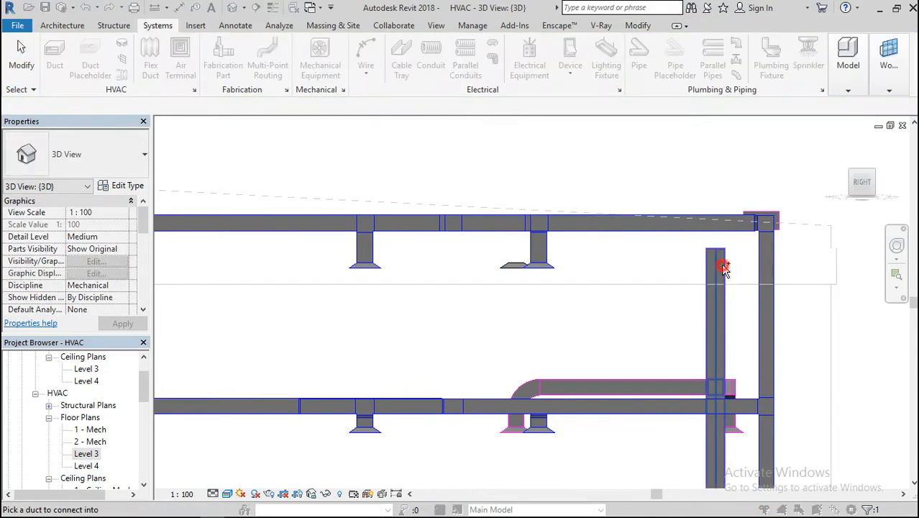
{"action": "left_click", "coordinate": [721, 263]}
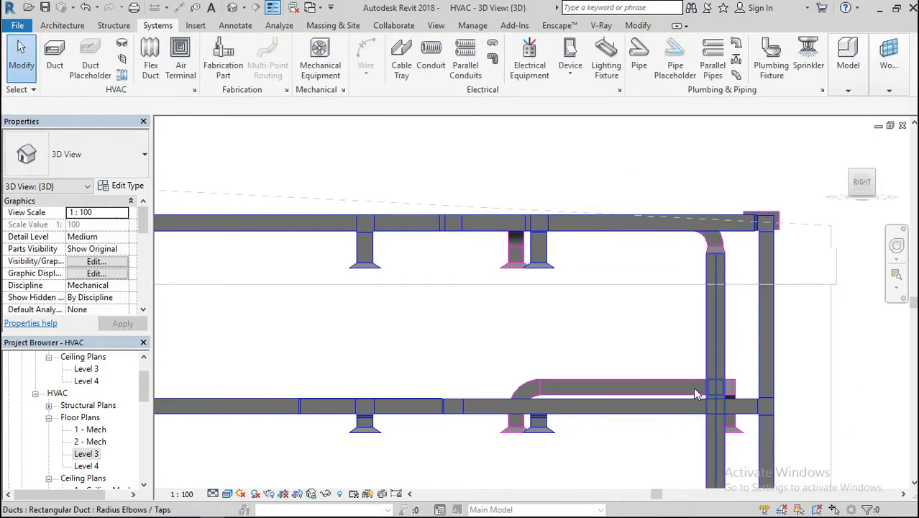
Examine the new Level 3 return duct, its elbows and its connection to the vertical riser from an angled 3D view
{"action": "left_click_drag", "start_coordinate": [869, 186], "coordinate": [720, 242]}
{"action": "scroll", "coordinate": [646, 249], "scroll_direction": "down", "scroll_amount": 5}
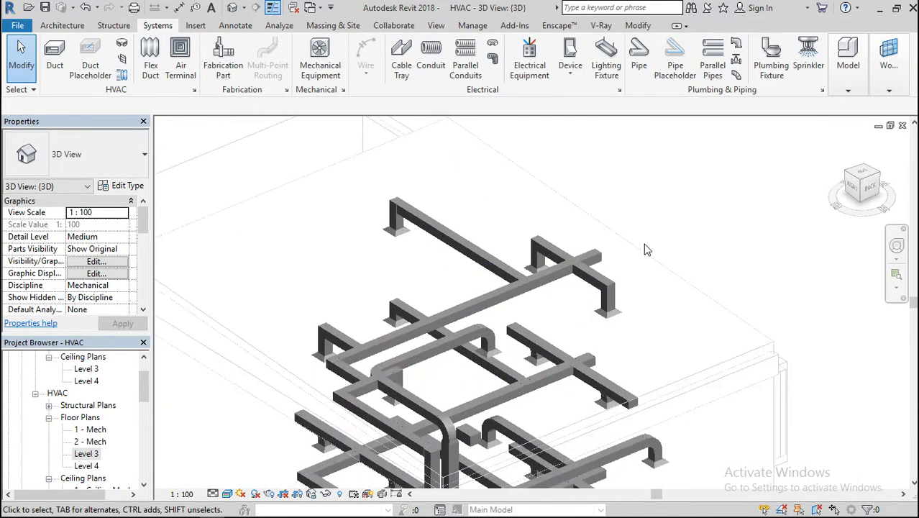
{"action": "scroll", "coordinate": [467, 389], "scroll_direction": "up", "scroll_amount": 5}
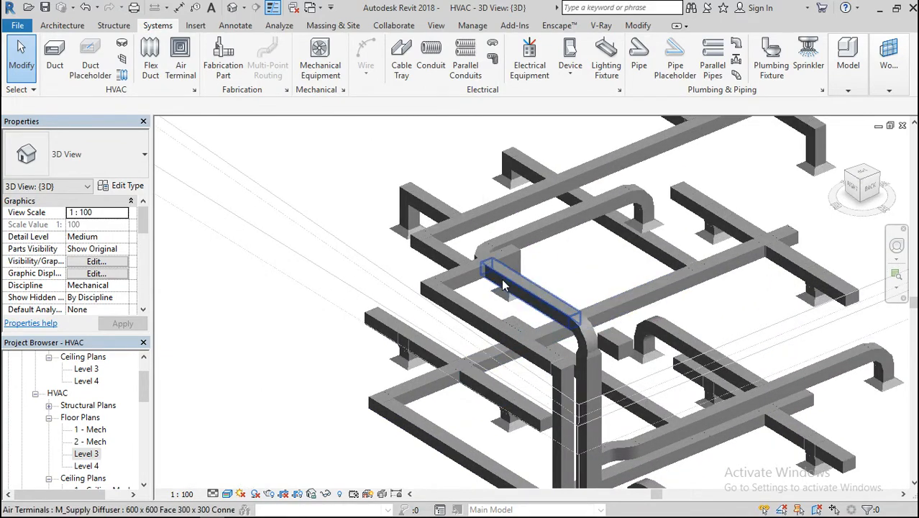
{"action": "scroll", "coordinate": [504, 283], "scroll_direction": "up", "scroll_amount": 5}
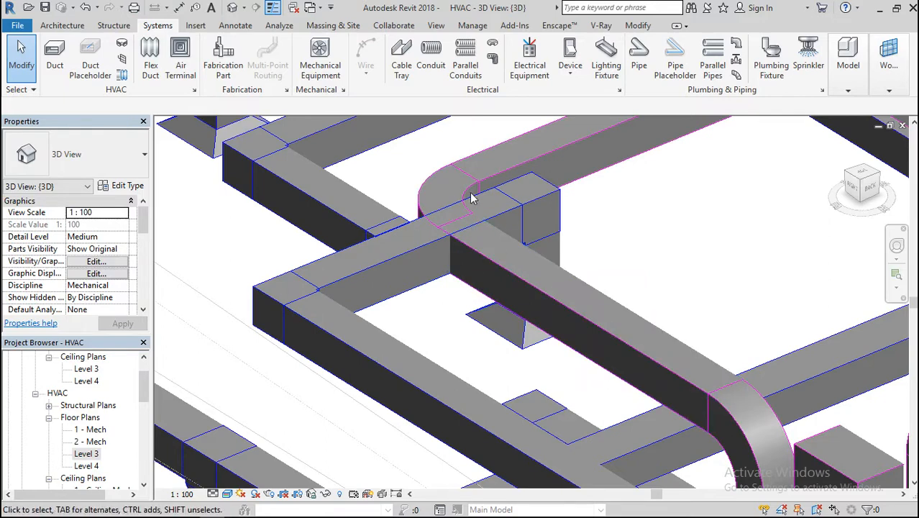
{"action": "scroll", "coordinate": [491, 312], "scroll_direction": "down", "scroll_amount": 3}
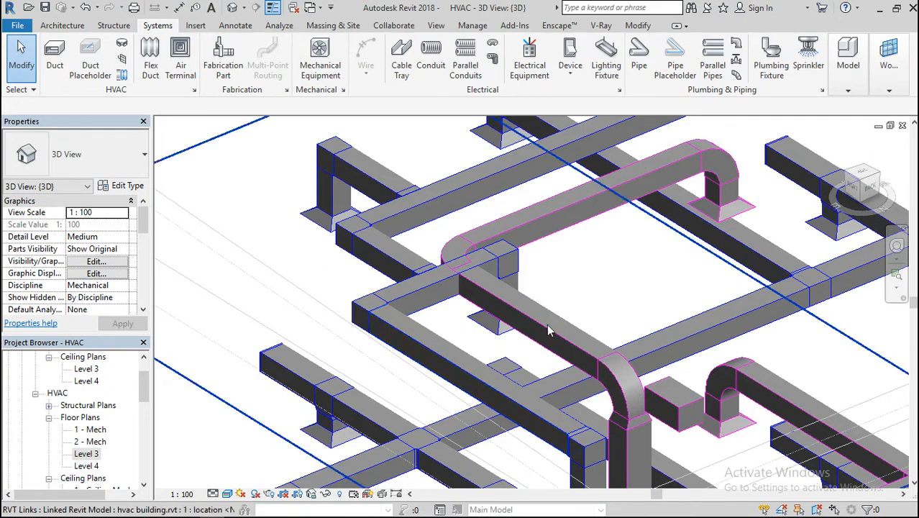
{"action": "scroll", "coordinate": [607, 285], "scroll_direction": "down", "scroll_amount": 2}
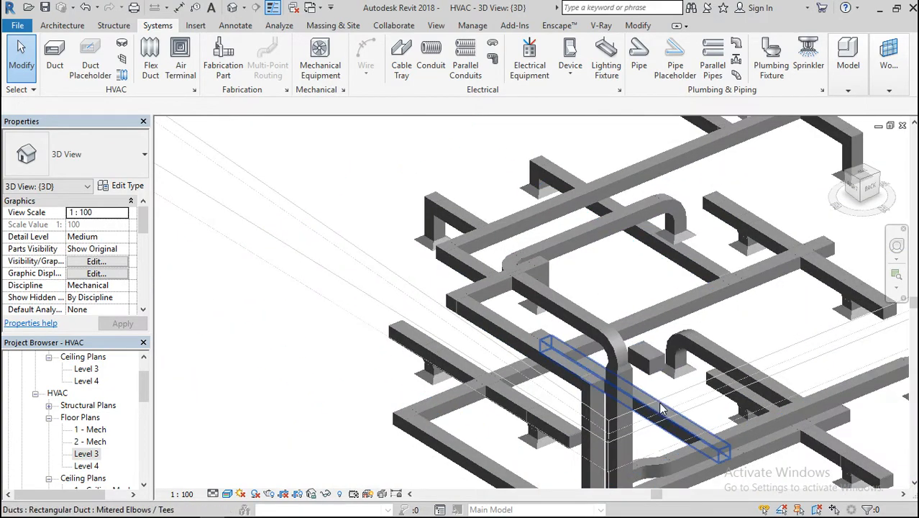
{"action": "scroll", "coordinate": [660, 401], "scroll_direction": "up", "scroll_amount": 4}
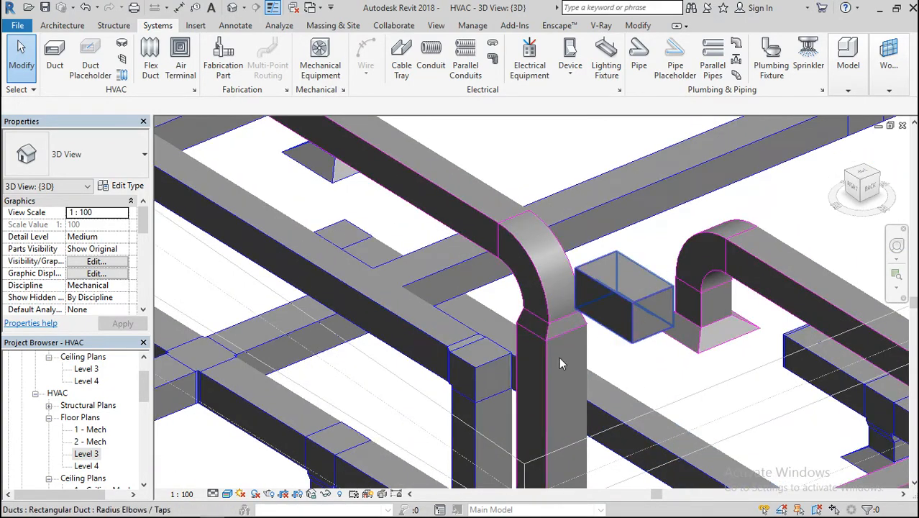
{"action": "scroll", "coordinate": [550, 351], "scroll_direction": "up", "scroll_amount": 2}
{"action": "scroll", "coordinate": [621, 309], "scroll_direction": "down", "scroll_amount": 4}
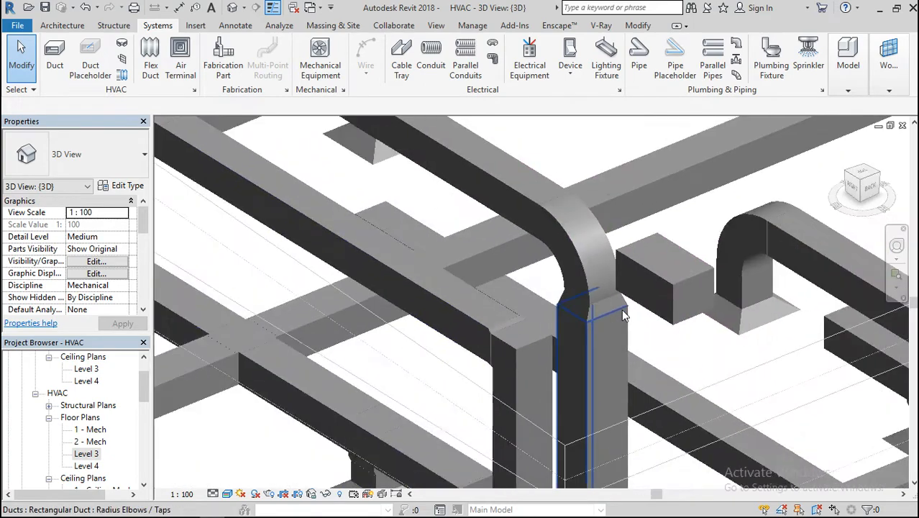
{"action": "scroll", "coordinate": [628, 370], "scroll_direction": "up", "scroll_amount": 1}
{"action": "scroll", "coordinate": [628, 371], "scroll_direction": "down", "scroll_amount": 3}
{"action": "scroll", "coordinate": [655, 288], "scroll_direction": "down", "scroll_amount": 2}
{"action": "scroll", "coordinate": [655, 285], "scroll_direction": "down", "scroll_amount": 1}
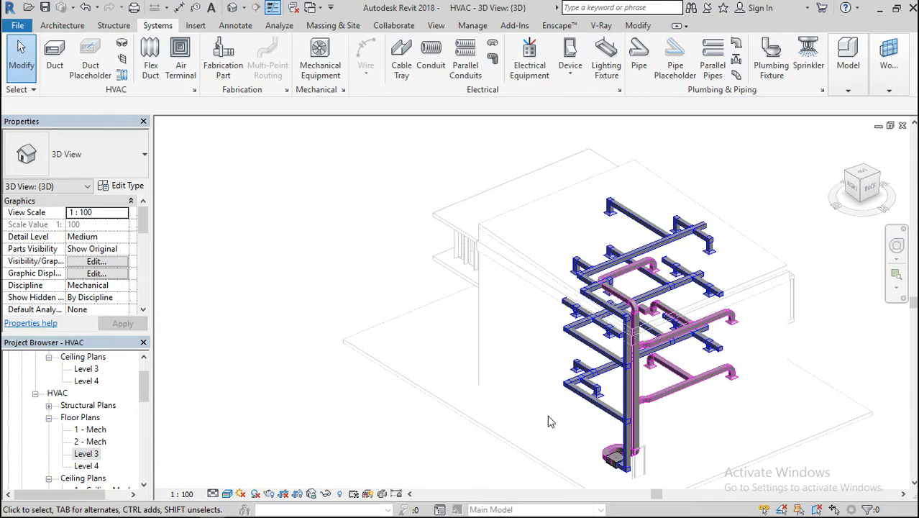
Inspect the return air system with System Inspector, starting from a Level 1 return diffuser, and finish the inspection
{"action": "left_click", "coordinate": [734, 390]}
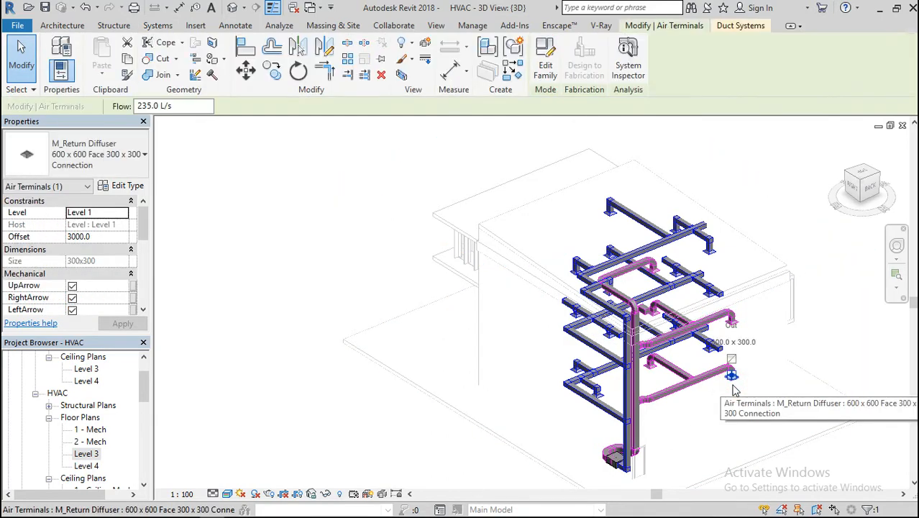
{"action": "left_click", "coordinate": [629, 67]}
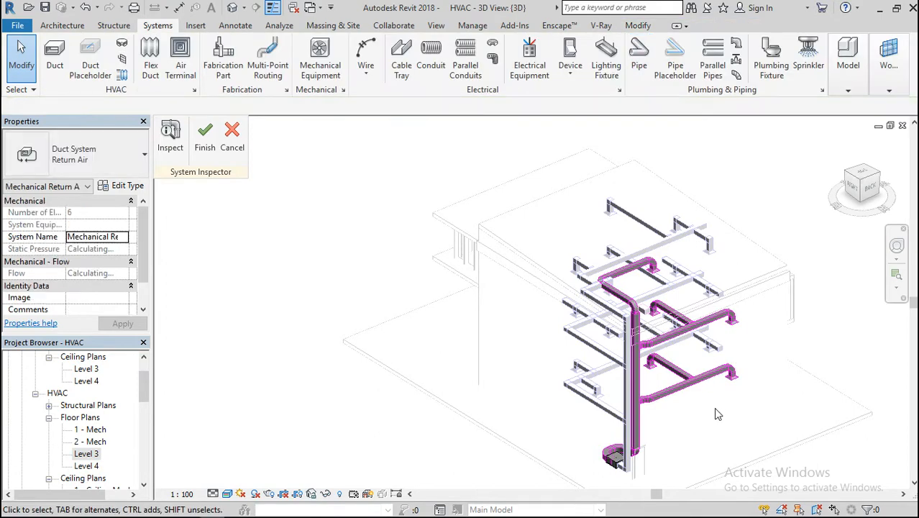
{"action": "left_click", "coordinate": [169, 136]}
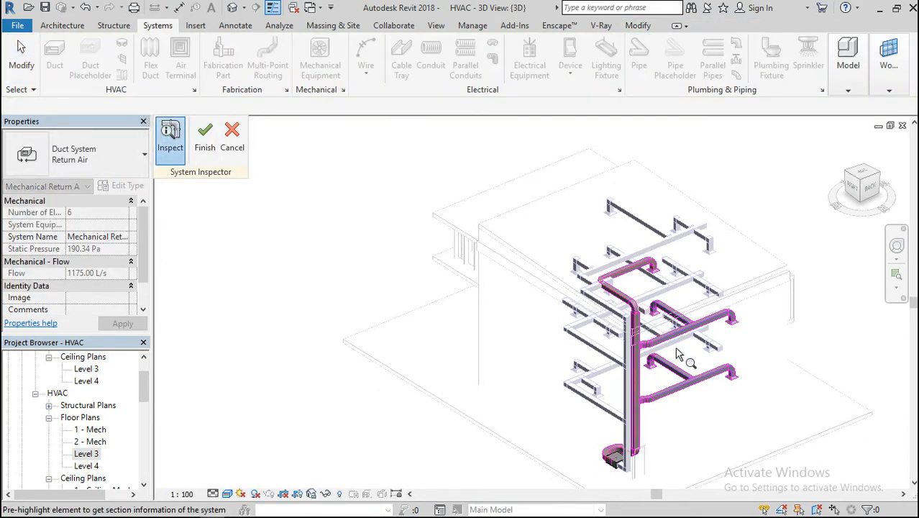
{"action": "scroll", "coordinate": [679, 351], "scroll_direction": "up", "scroll_amount": 2}
{"action": "left_click", "coordinate": [615, 318]}
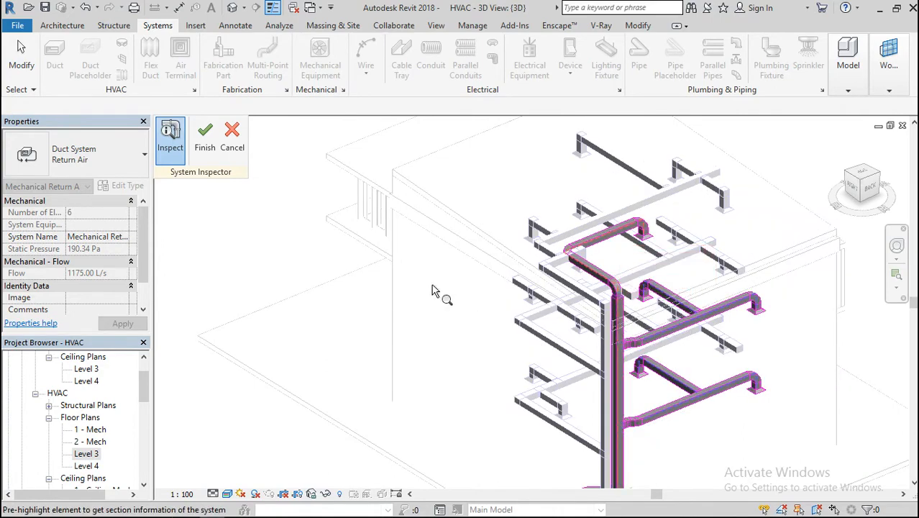
{"action": "left_click", "coordinate": [205, 148]}
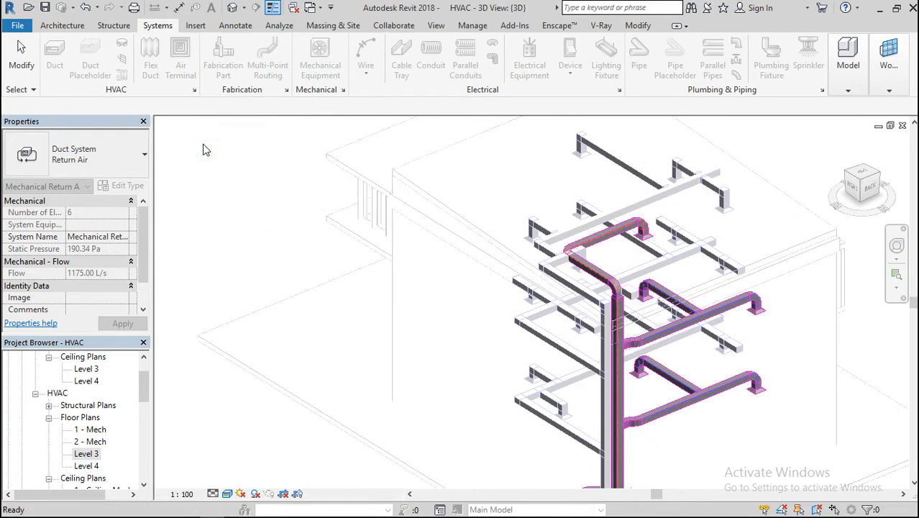
Set the visual style of the 3D view to Wireframe
{"action": "scroll", "coordinate": [638, 311], "scroll_direction": "up", "scroll_amount": 5}
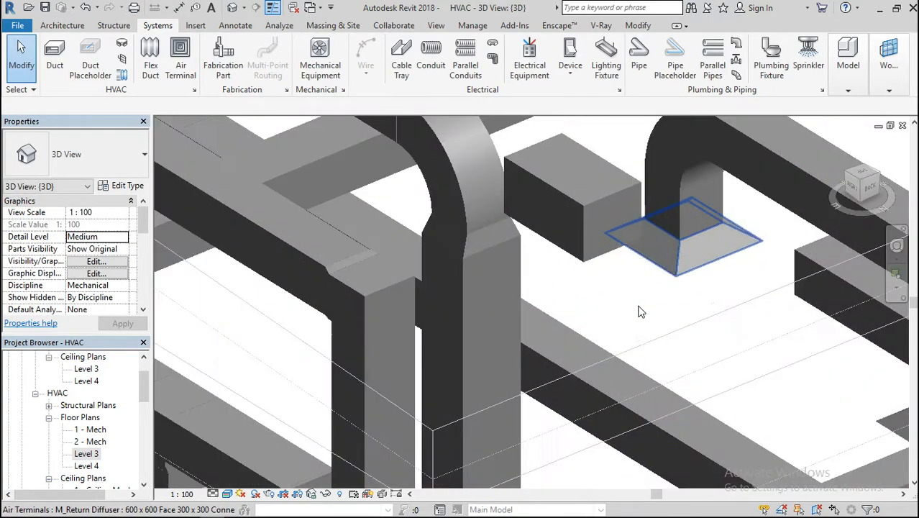
{"action": "left_click", "coordinate": [227, 493]}
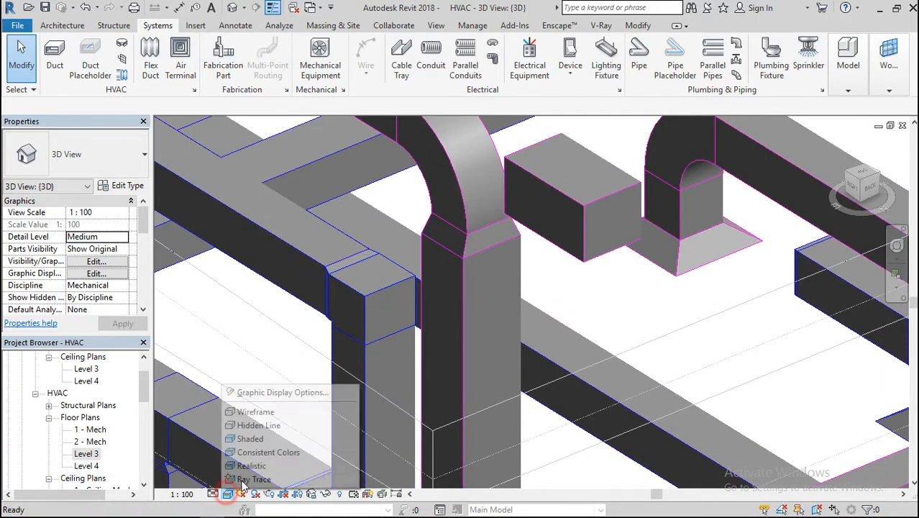
{"action": "left_click", "coordinate": [253, 411]}
Inspect the airflow directions through the return ducts with System Inspector from a Level 2 return diffuser, then finish the inspection
{"action": "scroll", "coordinate": [582, 283], "scroll_direction": "down", "scroll_amount": 5}
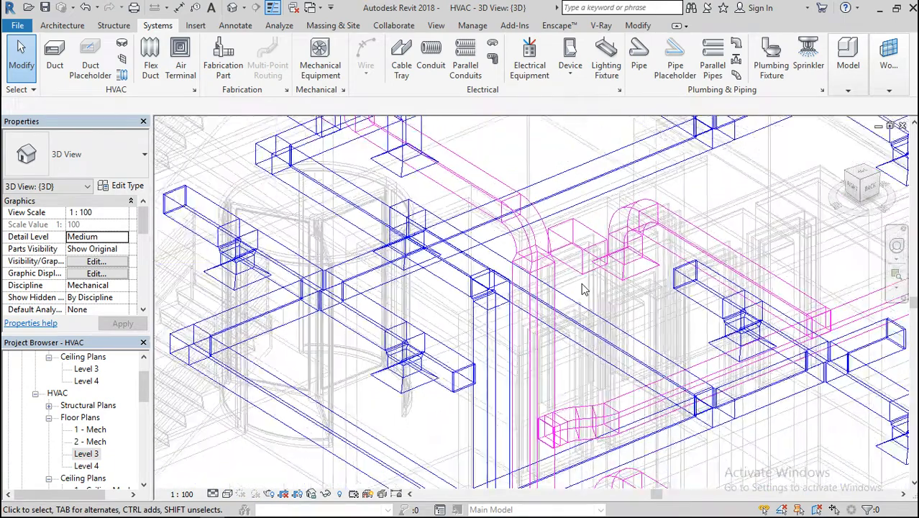
{"action": "left_click", "coordinate": [613, 277]}
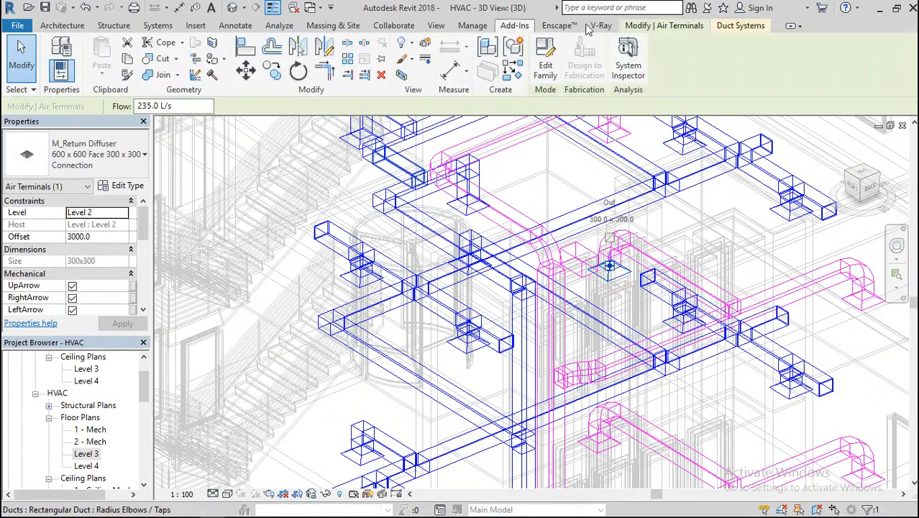
{"action": "left_click", "coordinate": [626, 71]}
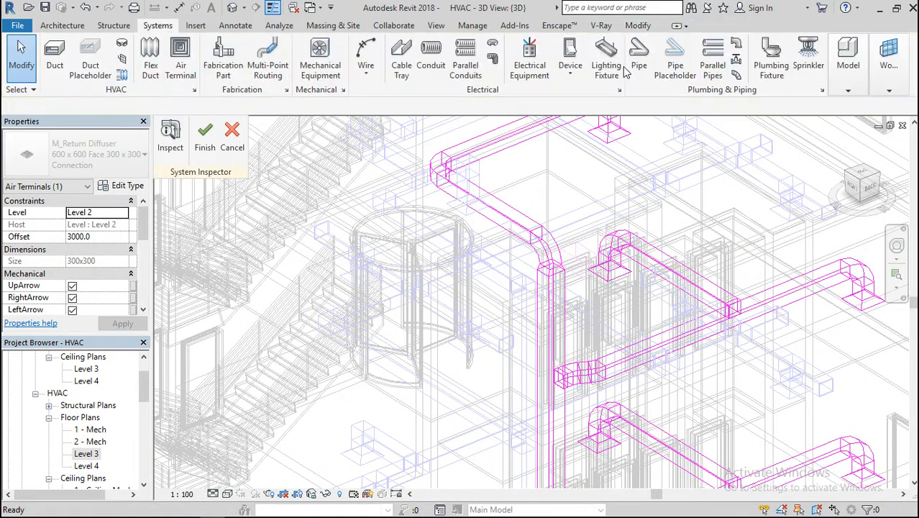
{"action": "left_click", "coordinate": [173, 140]}
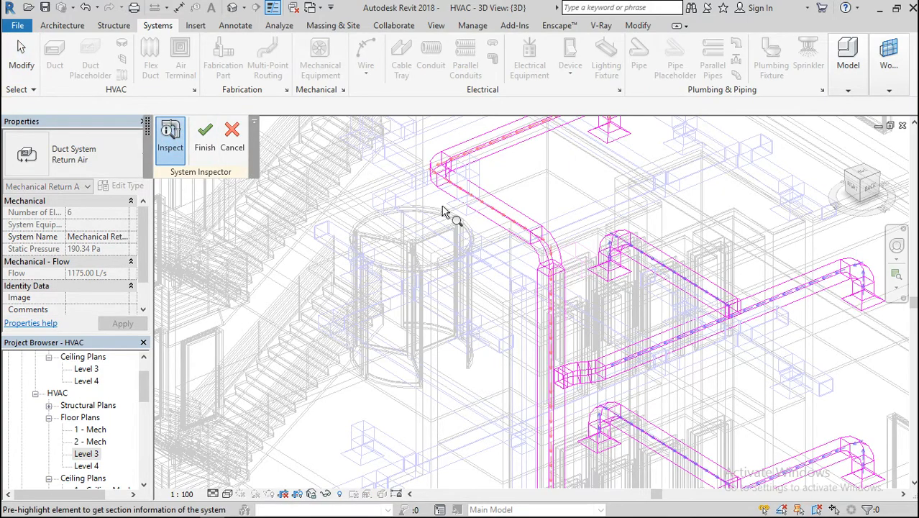
{"action": "mouse_move", "coordinate": [580, 260]}
{"action": "scroll", "coordinate": [569, 268], "scroll_direction": "down", "scroll_amount": 1}
{"action": "scroll", "coordinate": [568, 268], "scroll_direction": "down", "scroll_amount": 2}
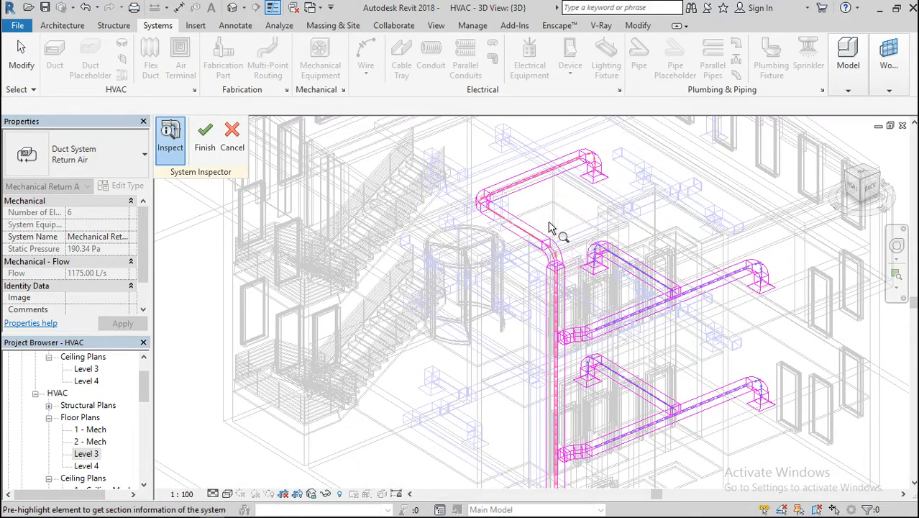
{"action": "scroll", "coordinate": [473, 193], "scroll_direction": "up", "scroll_amount": 1}
{"action": "scroll", "coordinate": [473, 193], "scroll_direction": "up", "scroll_amount": 3}
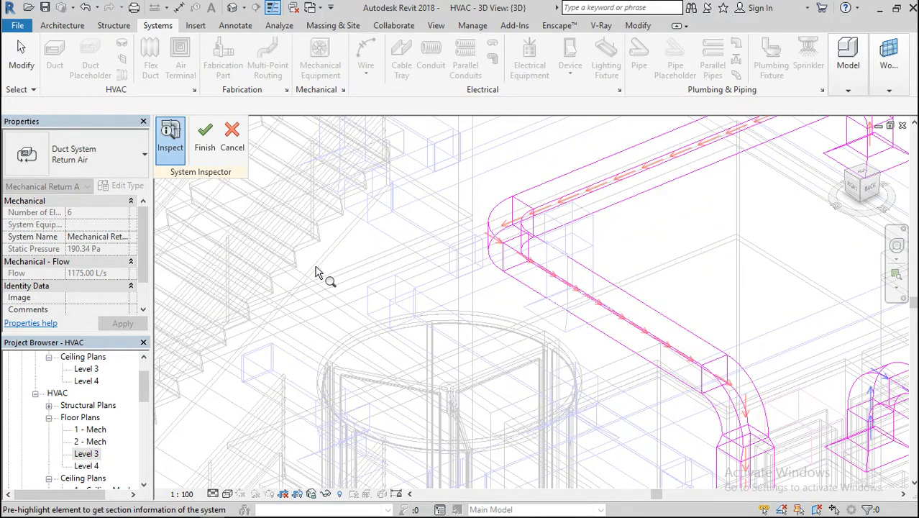
{"action": "left_click", "coordinate": [206, 144]}
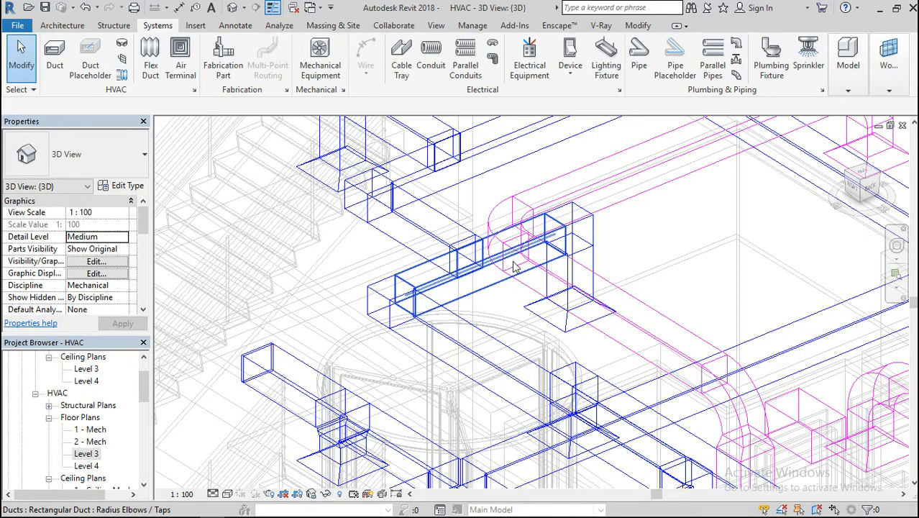
Review the supply and return ducts down to the VAV unit in 3D and in the 1 - Mech floor plan
{"action": "scroll", "coordinate": [477, 266], "scroll_direction": "down", "scroll_amount": 5}
{"action": "scroll", "coordinate": [481, 223], "scroll_direction": "down", "scroll_amount": 4}
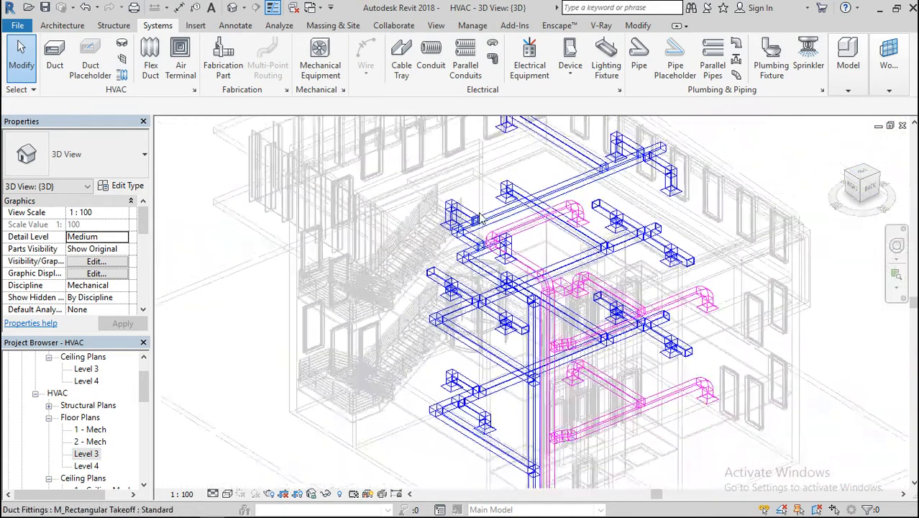
{"action": "scroll", "coordinate": [595, 253], "scroll_direction": "down", "scroll_amount": 3}
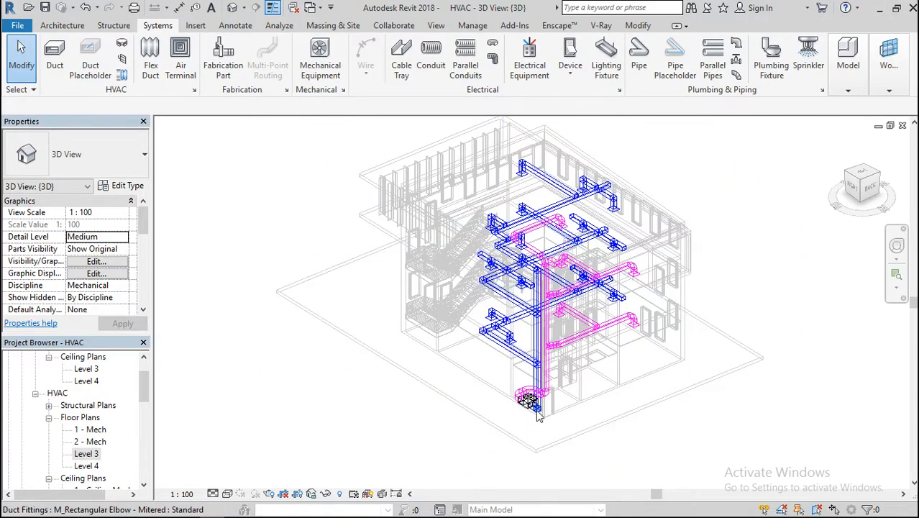
{"action": "scroll", "coordinate": [543, 421], "scroll_direction": "up", "scroll_amount": 6}
{"action": "scroll", "coordinate": [506, 373], "scroll_direction": "down", "scroll_amount": 4}
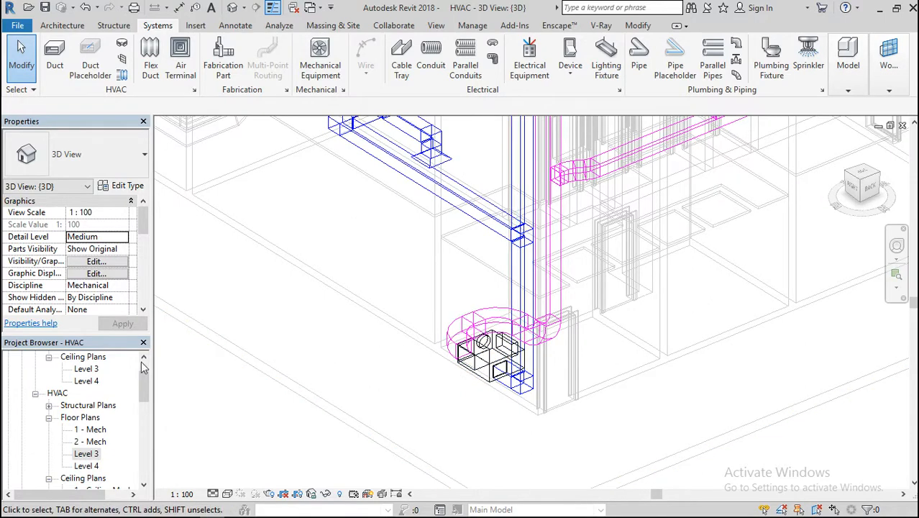
{"action": "double_click", "coordinate": [101, 430]}
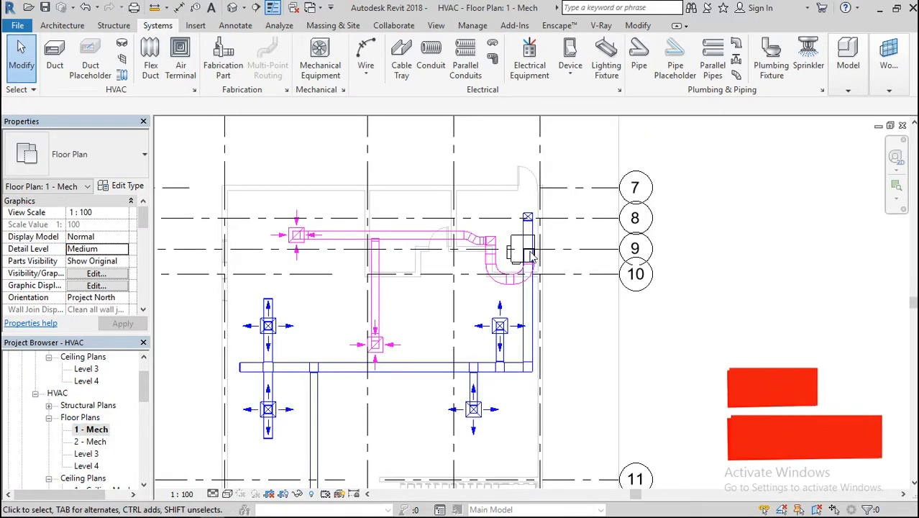
{"action": "scroll", "coordinate": [480, 242], "scroll_direction": "up", "scroll_amount": 4}
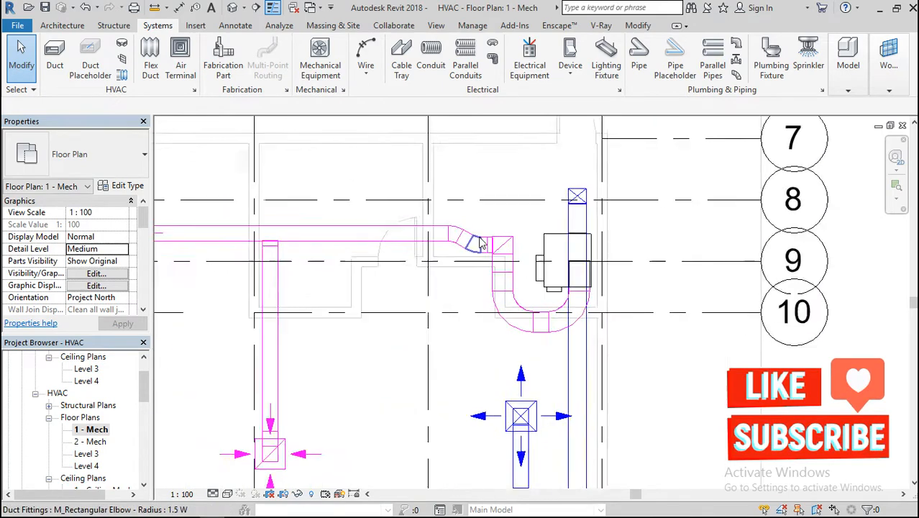
{"action": "scroll", "coordinate": [574, 208], "scroll_direction": "down", "scroll_amount": 5}
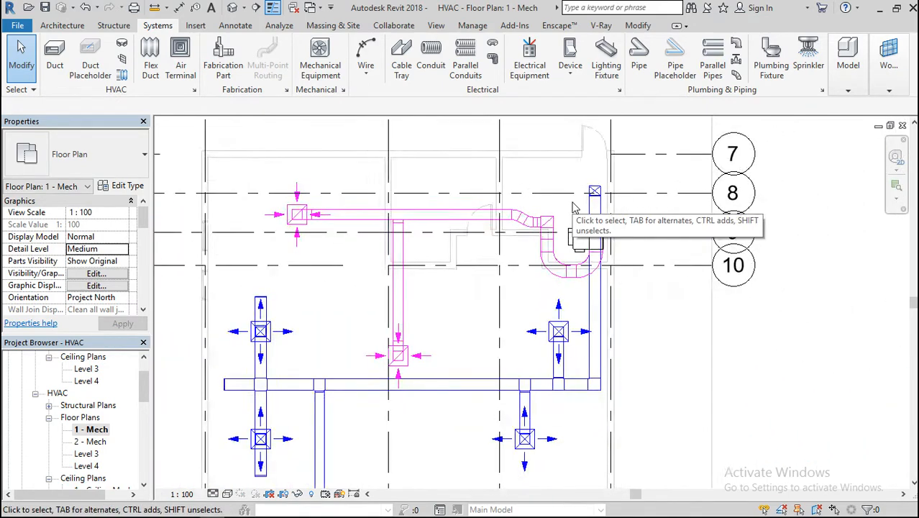